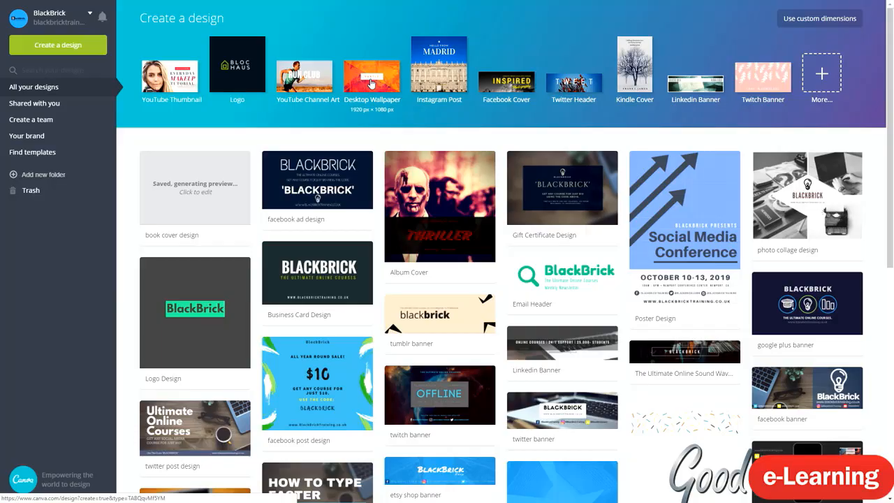
# Create a new 1920 px × 1080 px desktop wallpaper design and browse the available layouts.
pyautogui.click(370, 83)
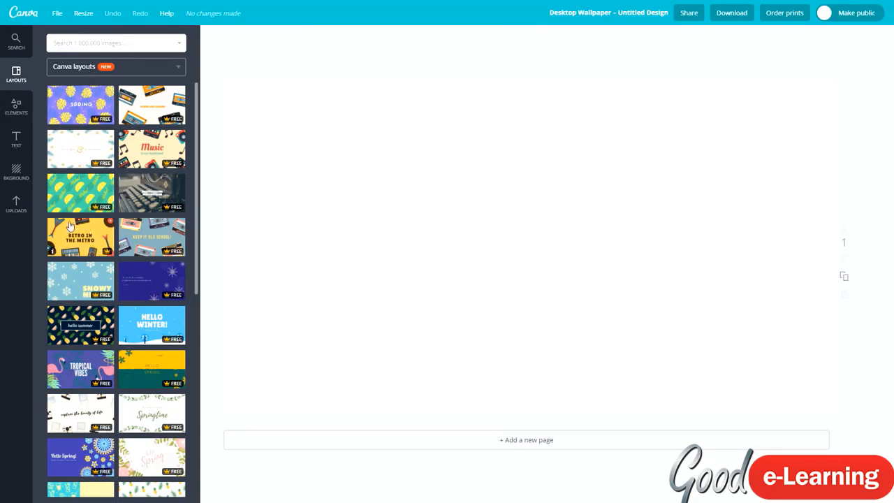
pyautogui.scroll(-6, 70, 226)
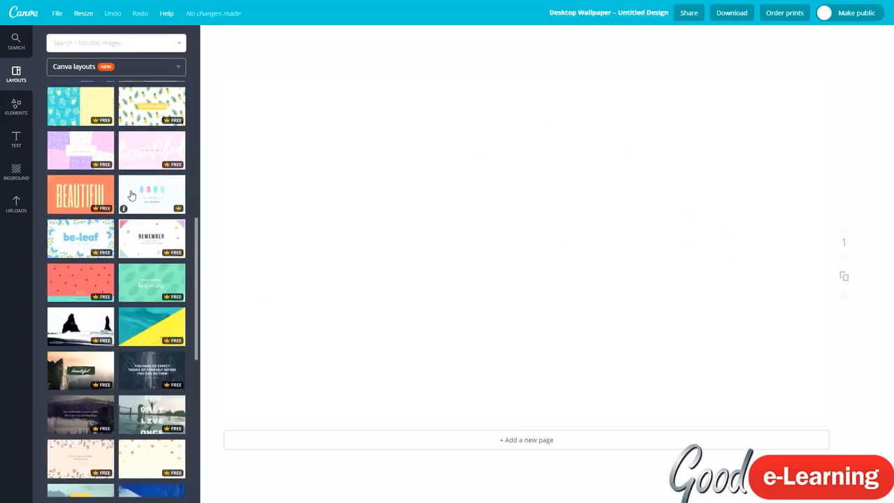
pyautogui.scroll(-4, 148, 250)
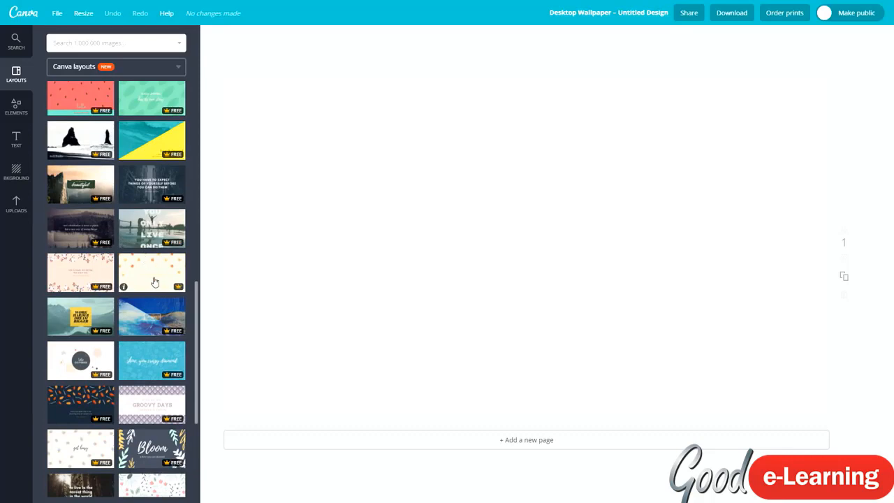
pyautogui.scroll(10, 155, 281)
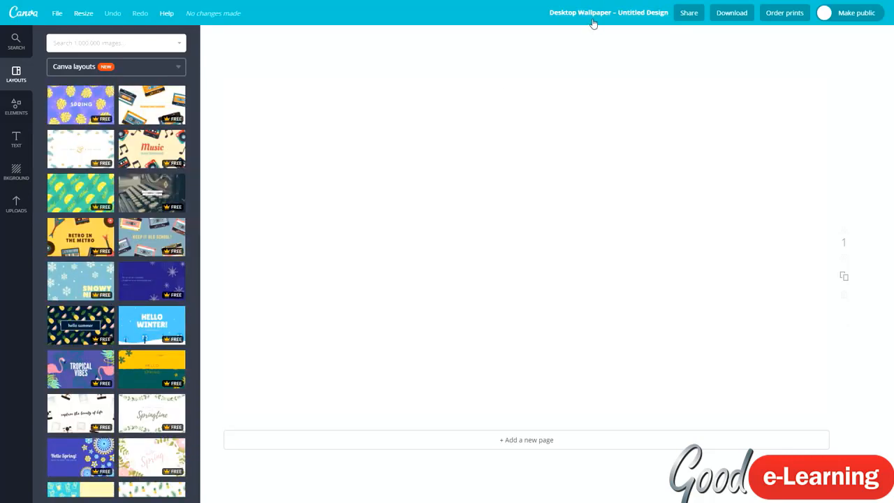
# Set the design title to "desktop wallpaper".
pyautogui.click(592, 21)
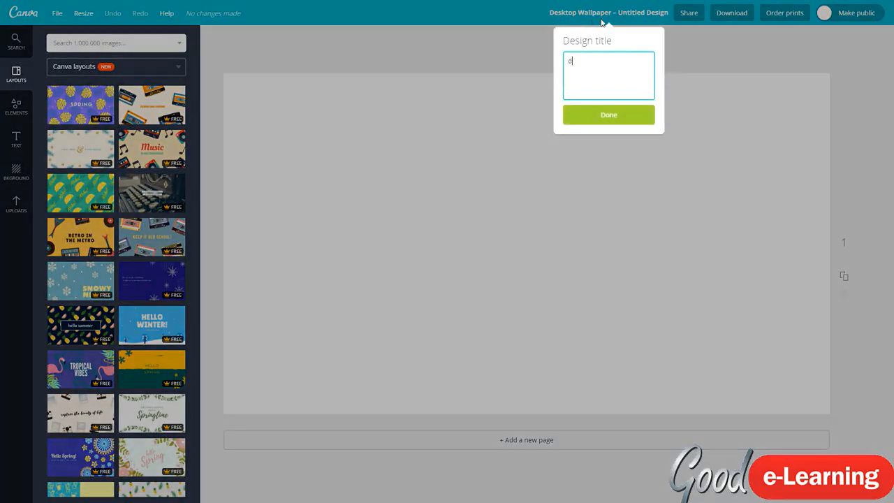
pyautogui.write('desktop wallpaper')
pyautogui.press('Return')
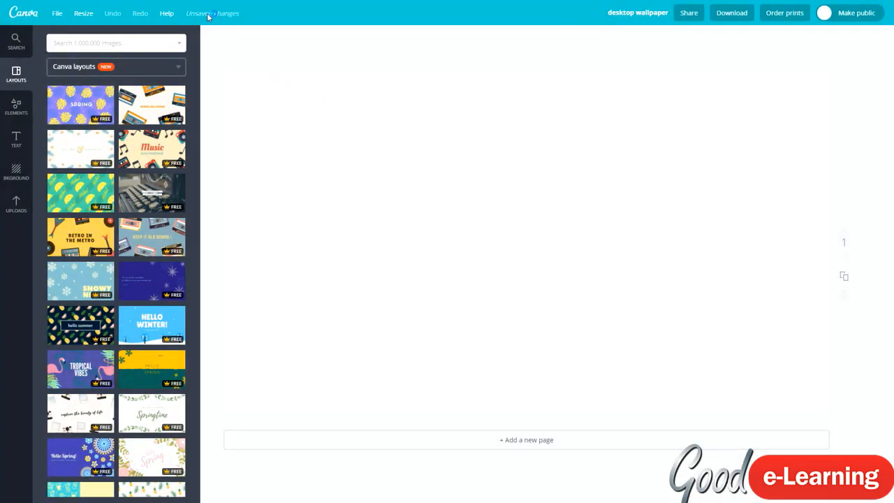
# Find the "call your girlfriend" layout with the yellow telephone photo and apply it to the blank page.
pyautogui.scroll(-20, 80, 255)
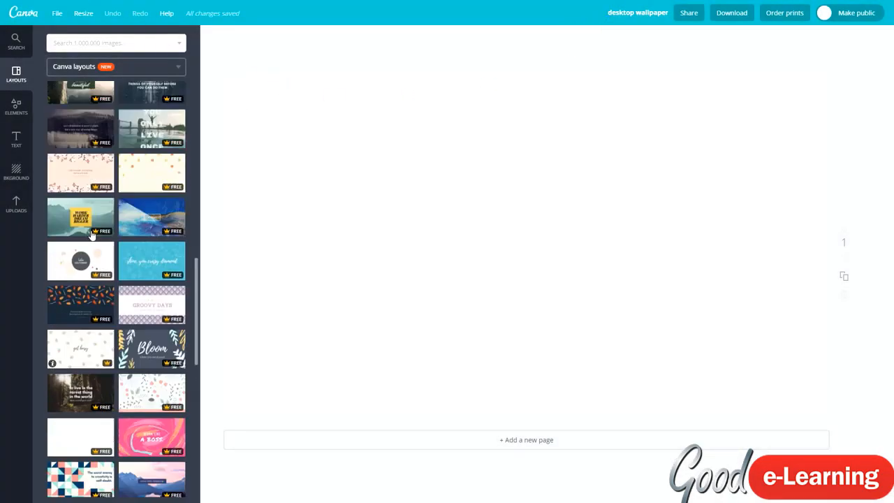
pyautogui.scroll(-1, 81, 255)
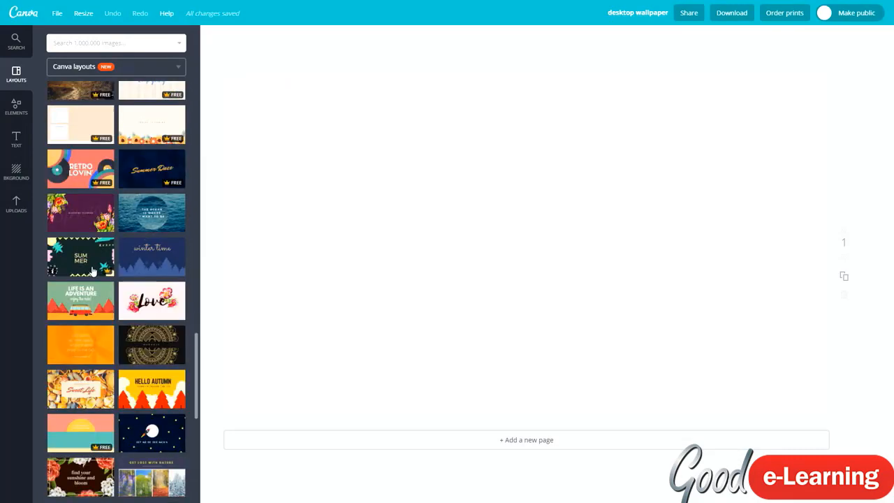
pyautogui.scroll(-6, 114, 273)
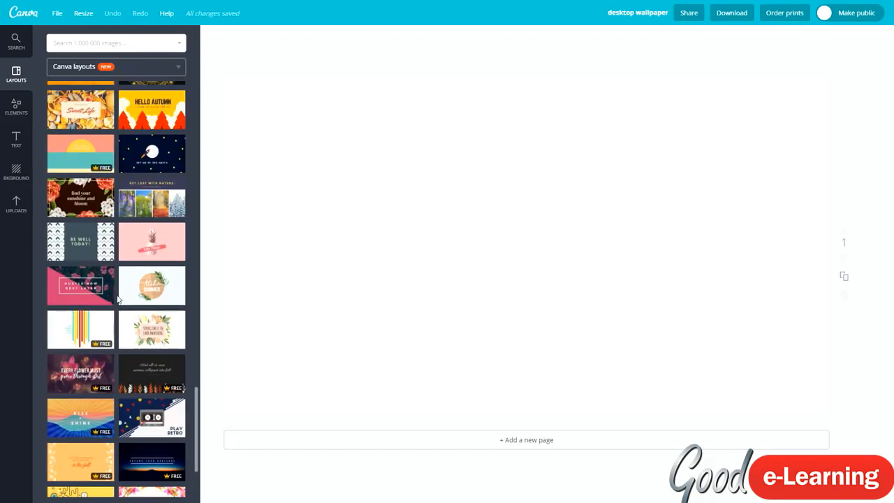
pyautogui.scroll(-9, 120, 300)
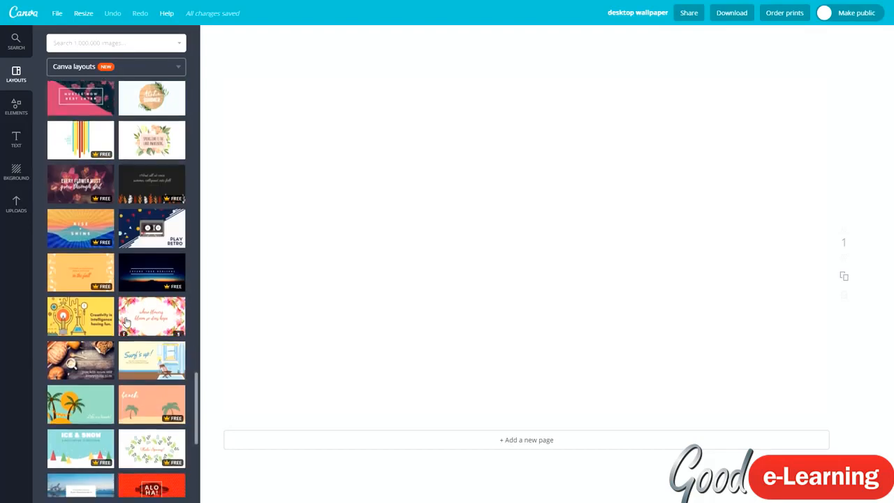
pyautogui.scroll(-5, 133, 337)
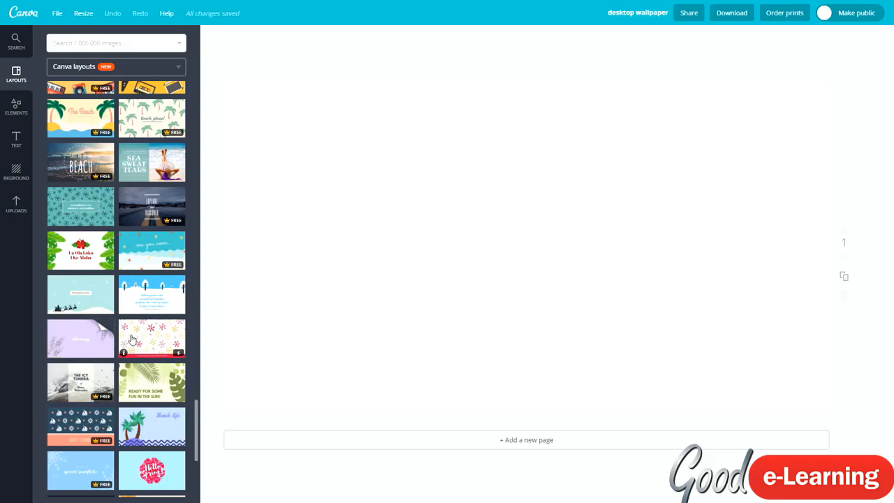
pyautogui.scroll(-4, 117, 273)
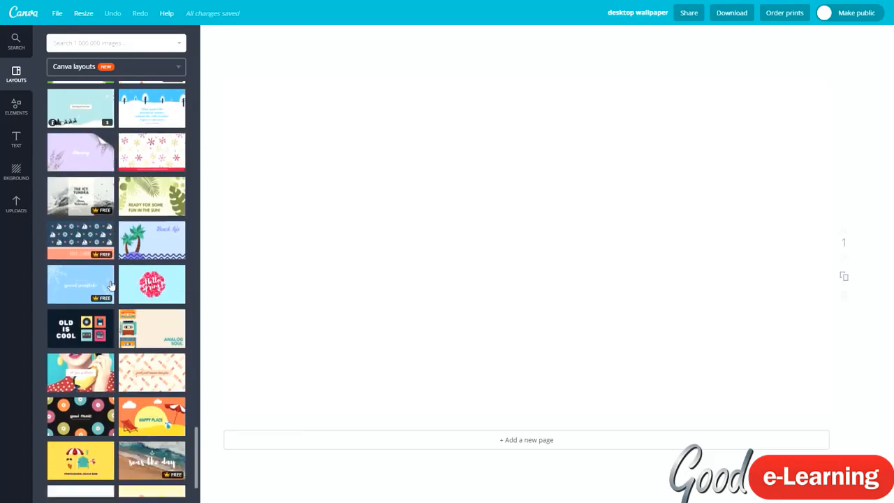
pyautogui.scroll(-3, 114, 292)
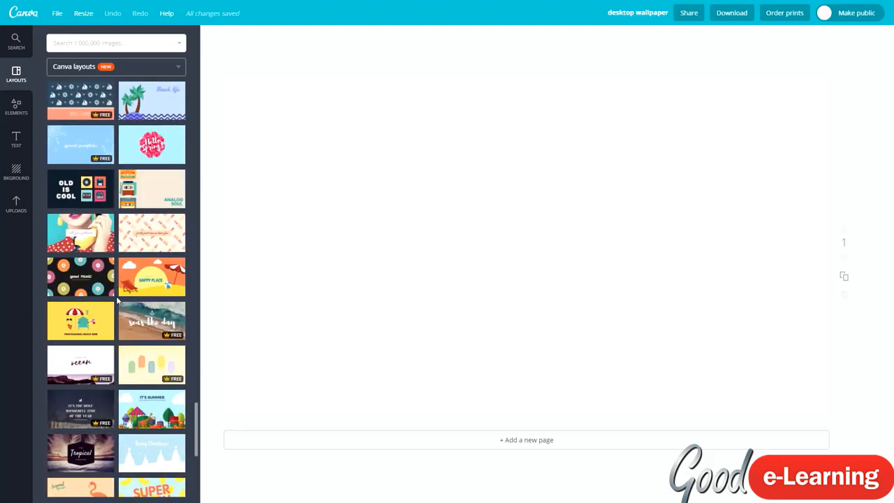
pyautogui.click(83, 233)
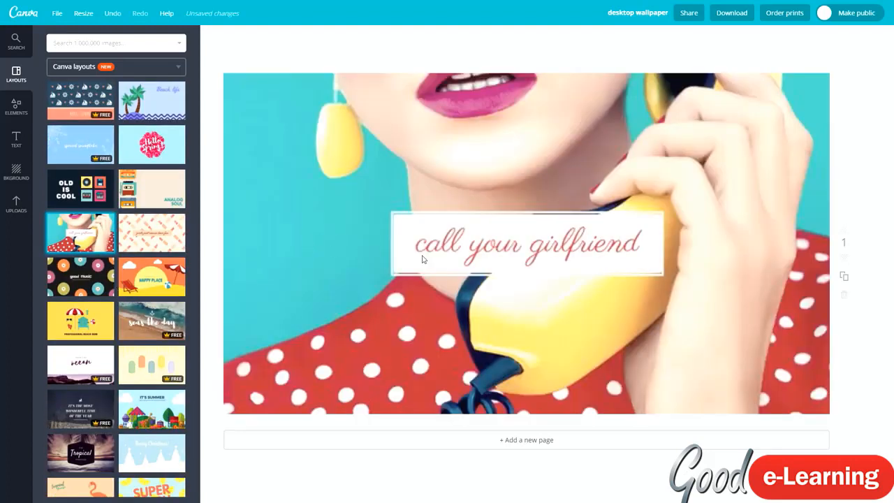
# Replace the "call your girlfriend" text with "BlackBrick".
pyautogui.click(460, 252)
pyautogui.click(472, 241)
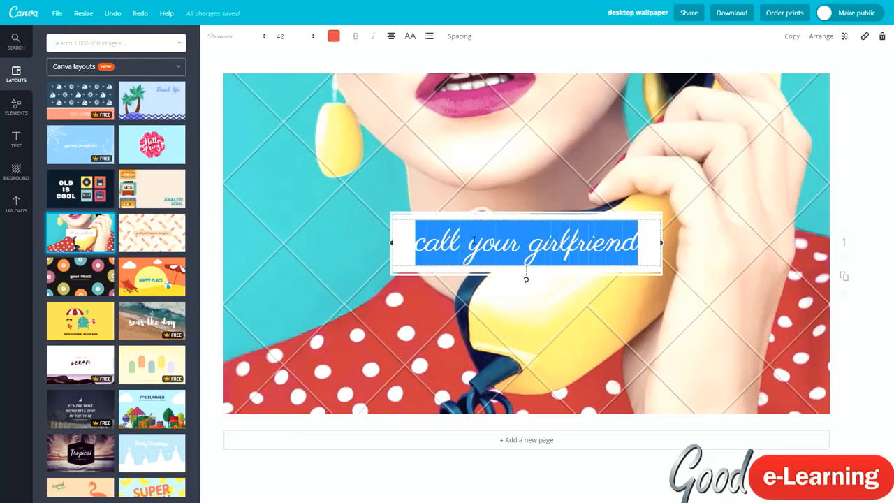
pyautogui.write('BlackBrick')
# Change the font of the BlackBrick text to Anton.
pyautogui.doubleClick(451, 242)
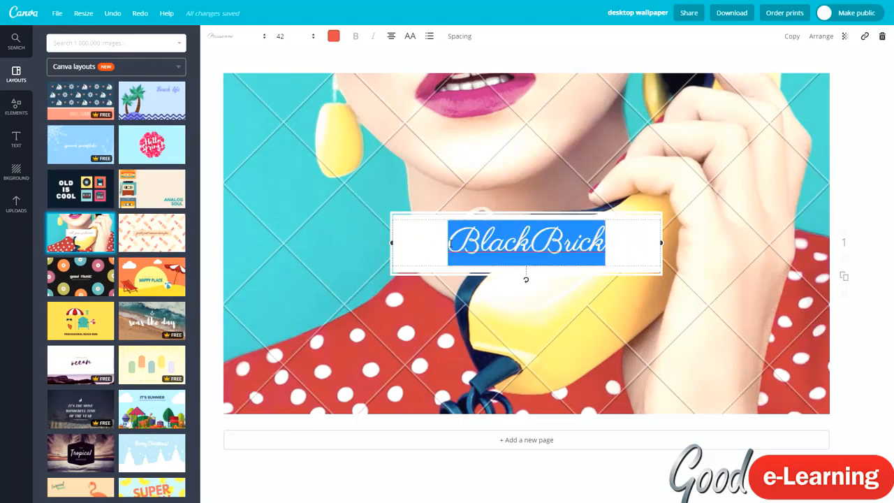
pyautogui.click(234, 37)
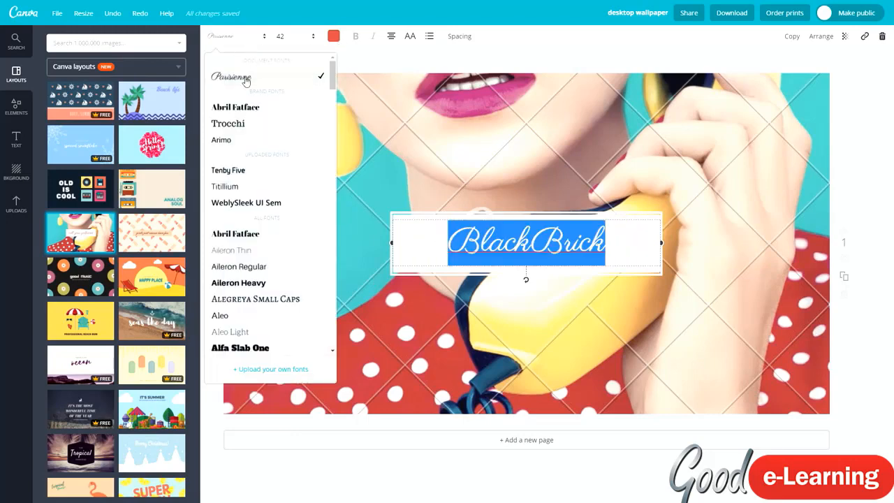
pyautogui.scroll(-5, 238, 307)
pyautogui.click(246, 294)
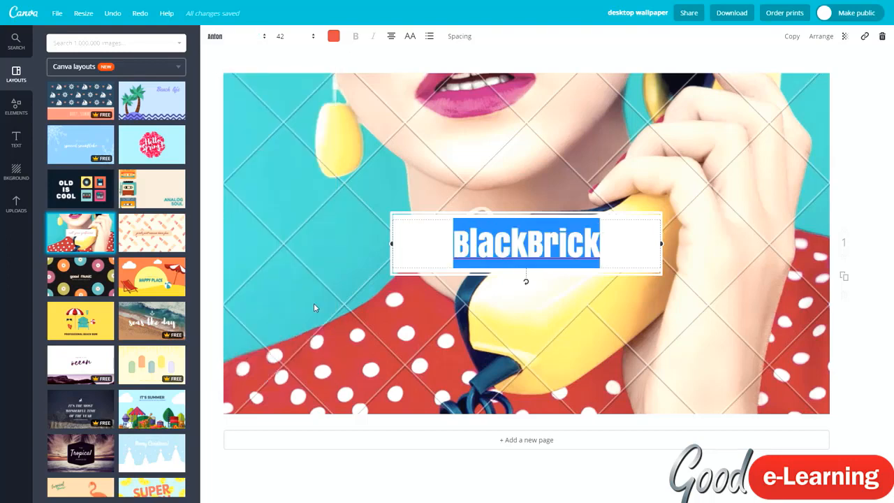
pyautogui.click(313, 304)
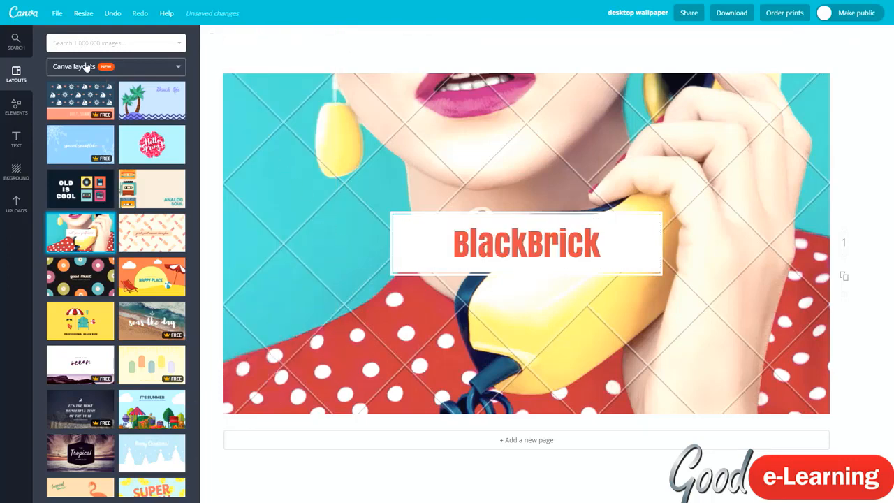
# Search the image library for "macbook" and replace the background with the wooden desk photo showing a laptop, glasses and coffee.
pyautogui.click(70, 43)
pyautogui.write('macbo')
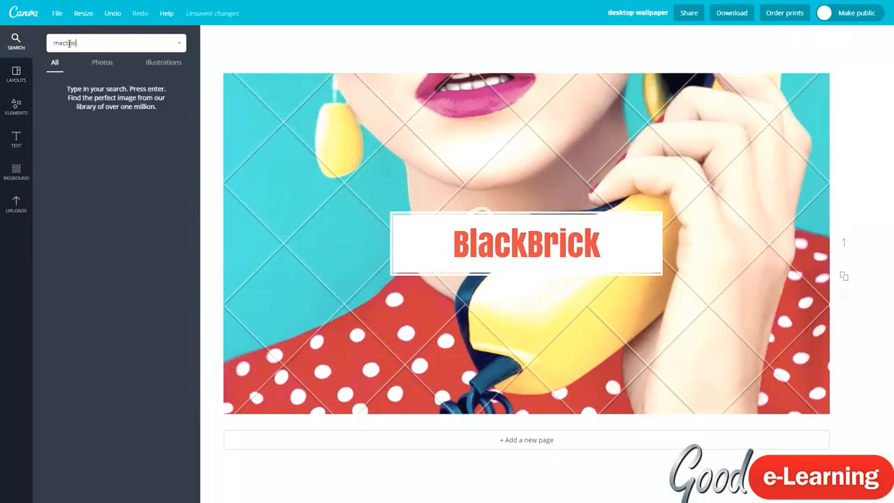
pyautogui.write('ok')
pyautogui.press('Return')
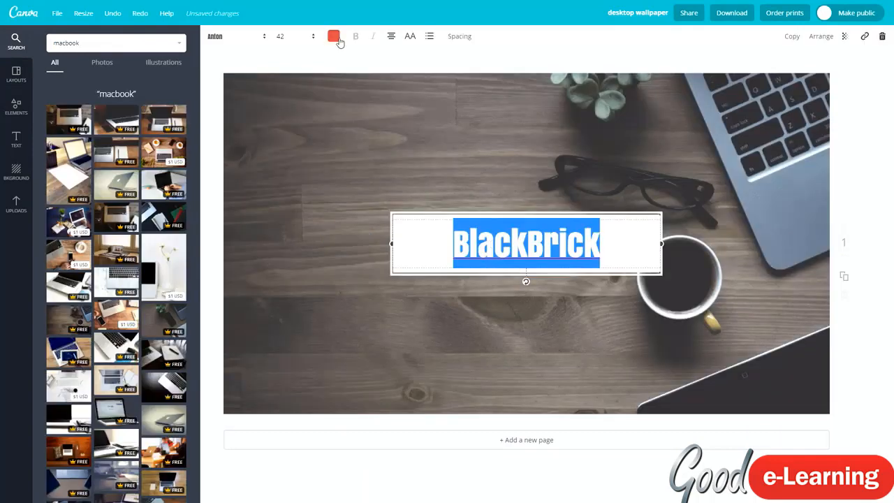
# Recolour the BlackBrick text, trying light grey and settling on the darker mid grey from the default palette.
pyautogui.click(334, 36)
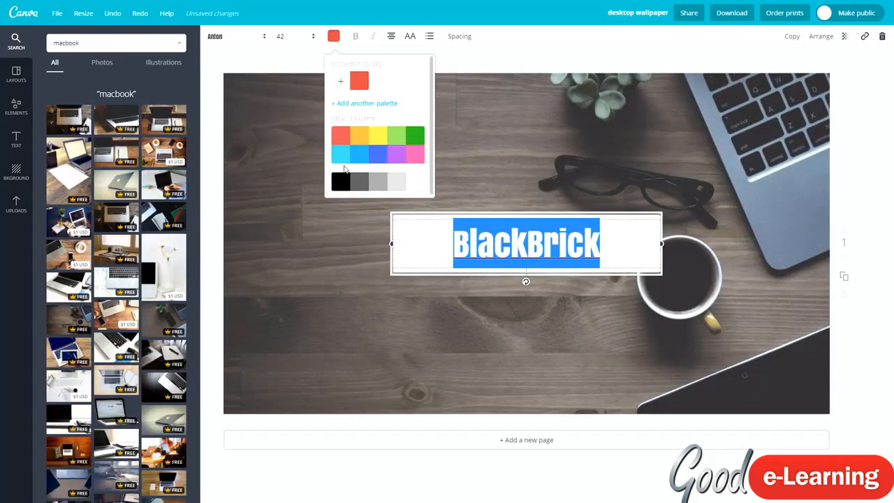
pyautogui.click(400, 185)
pyautogui.press('Escape')
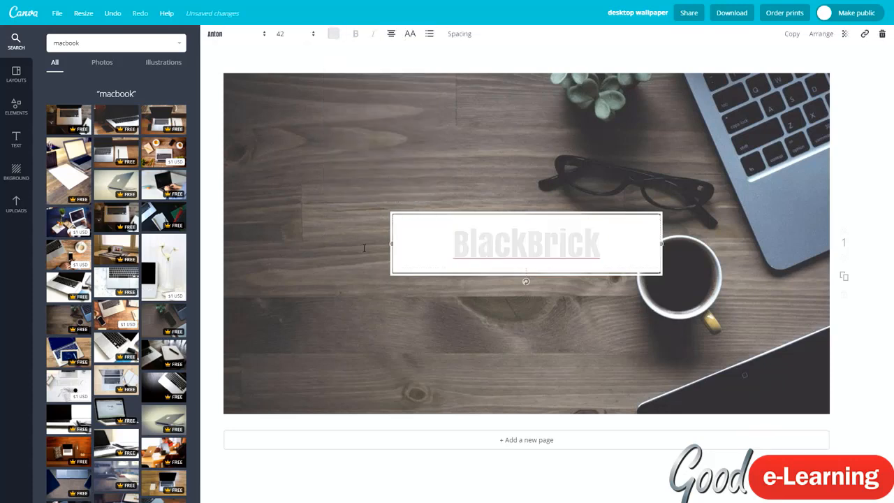
pyautogui.click(333, 34)
pyautogui.click(377, 185)
pyautogui.press('Escape')
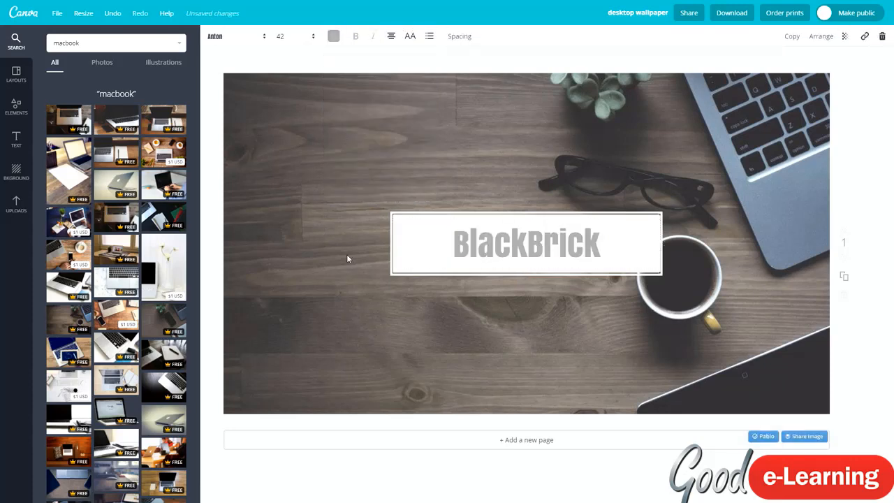
# Change the font of the BlackBrick text to Hammersmith One.
pyautogui.click(442, 221)
pyautogui.click(254, 37)
pyautogui.scroll(-4, 233, 243)
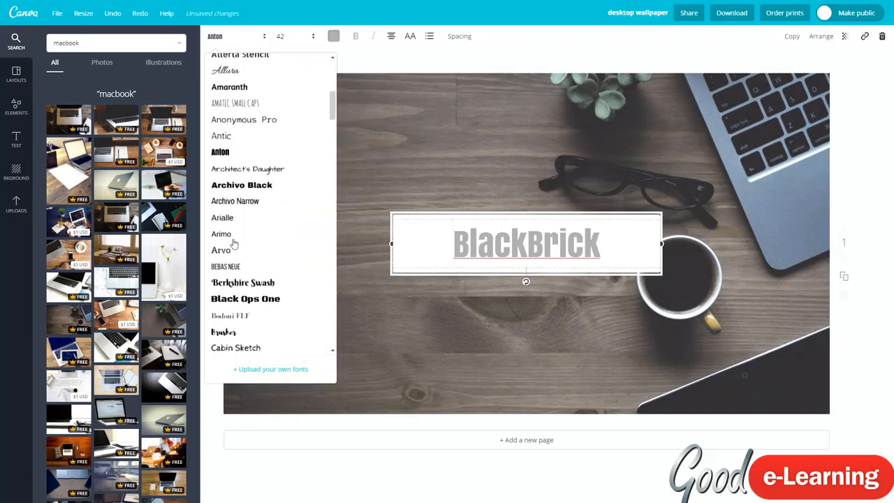
pyautogui.scroll(-6, 234, 243)
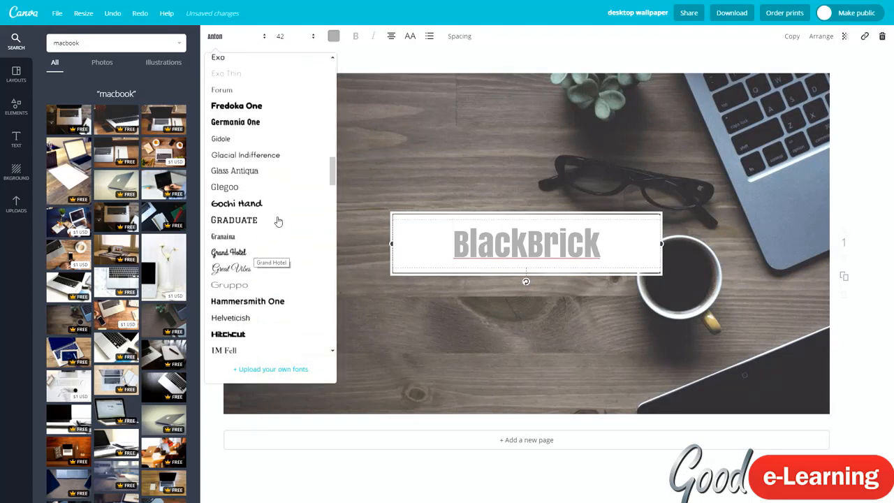
pyautogui.scroll(-3, 272, 225)
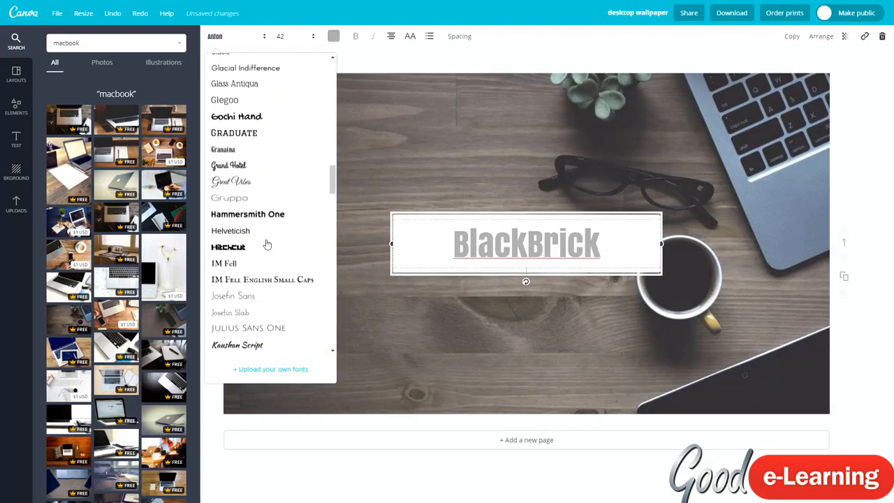
pyautogui.click(281, 209)
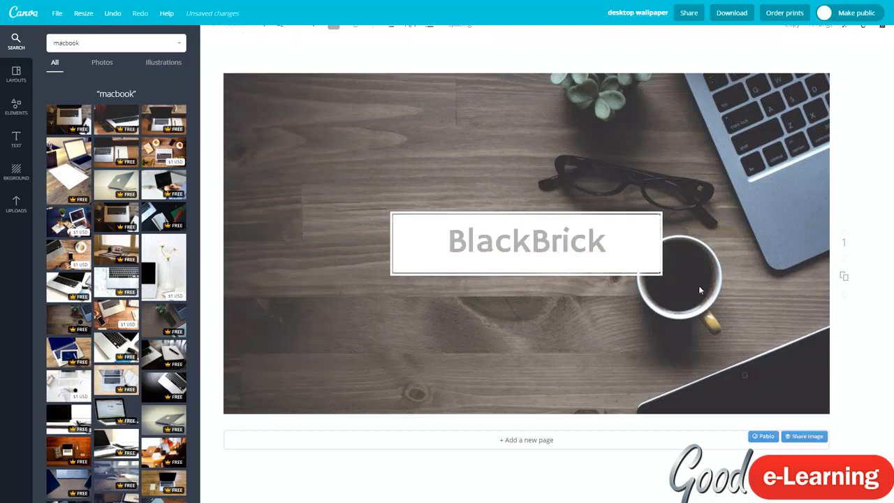
# Set the BlackBrick text size to 64 and nudge the text up inside the white box.
pyautogui.click(282, 36)
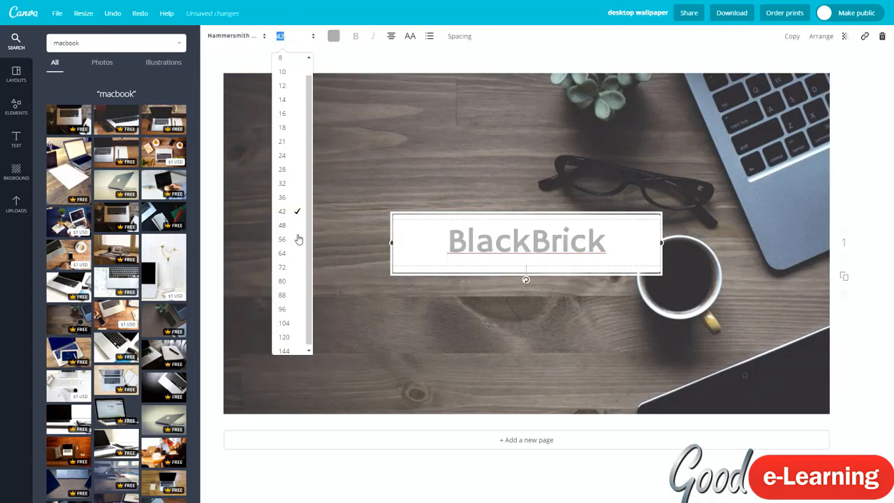
pyautogui.click(283, 253)
pyautogui.moveTo(535, 217); pyautogui.dragTo(537, 209)
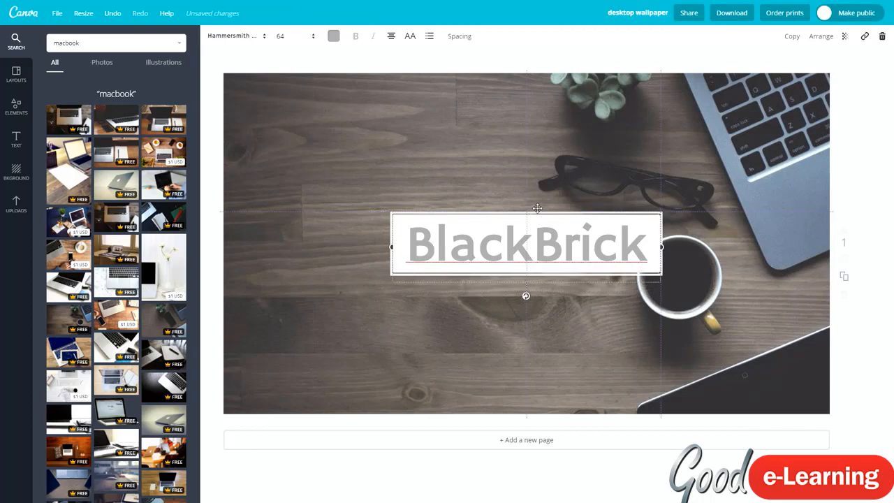
pyautogui.click(357, 169)
pyautogui.click(455, 238)
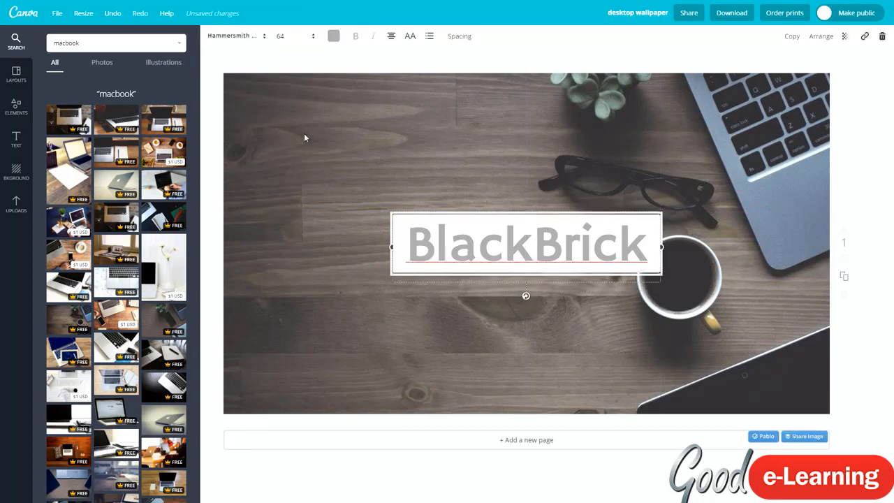
pyautogui.click(306, 136)
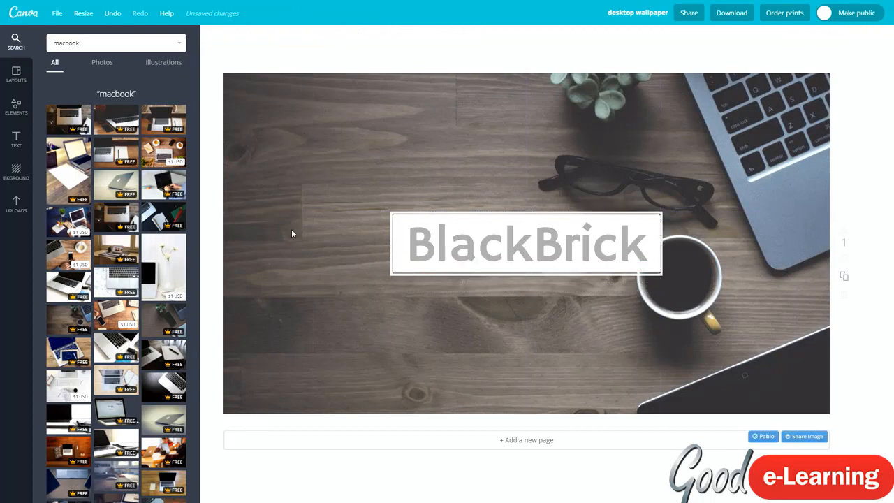
# Add a solid square from the shape elements to the wallpaper, as a black block overhanging the page's upper edge.
pyautogui.click(17, 106)
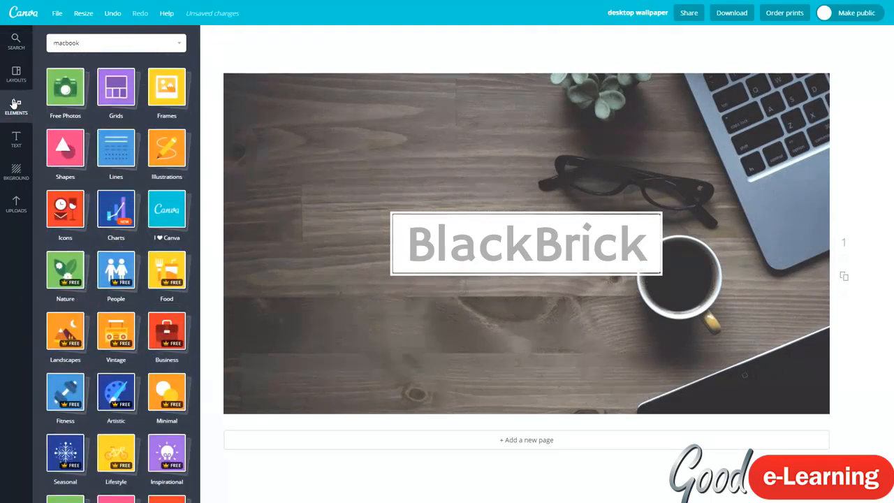
pyautogui.click(61, 148)
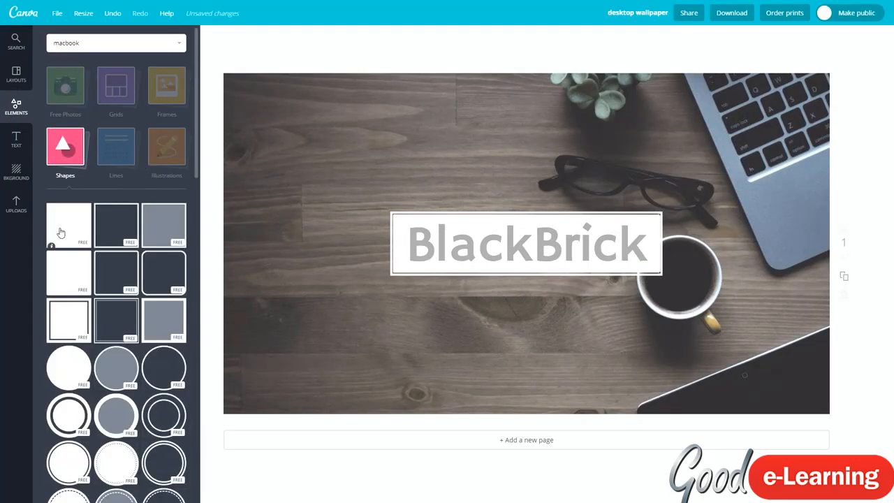
pyautogui.moveTo(53, 233); pyautogui.dragTo(492, 196)
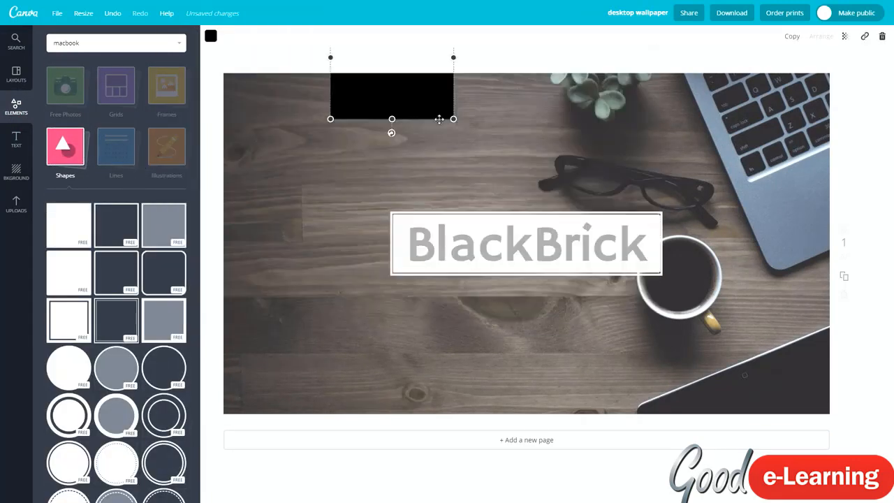
# Move the black square fully onto the page and recolour it white.
pyautogui.moveTo(407, 86); pyautogui.dragTo(341, 180)
pyautogui.click(209, 37)
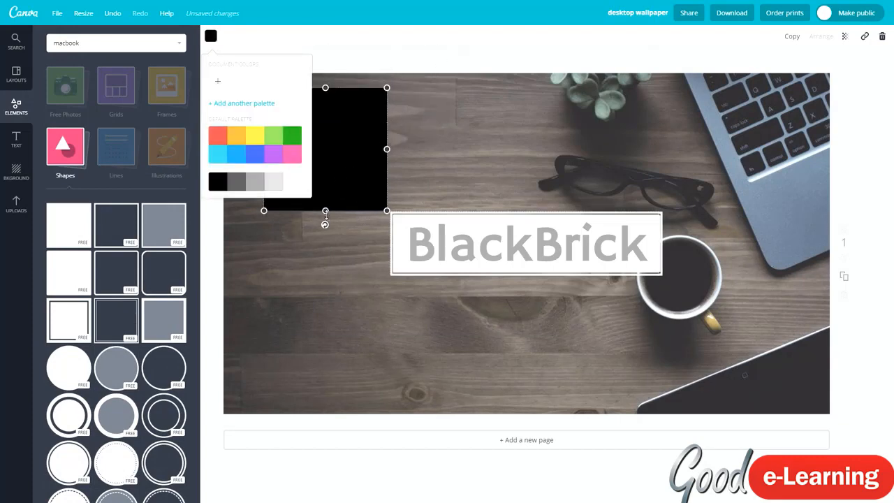
pyautogui.click(283, 181)
# Check the BlackBrick text colour, then duplicate the white square and recolour the copy the same mid grey.
pyautogui.click(446, 232)
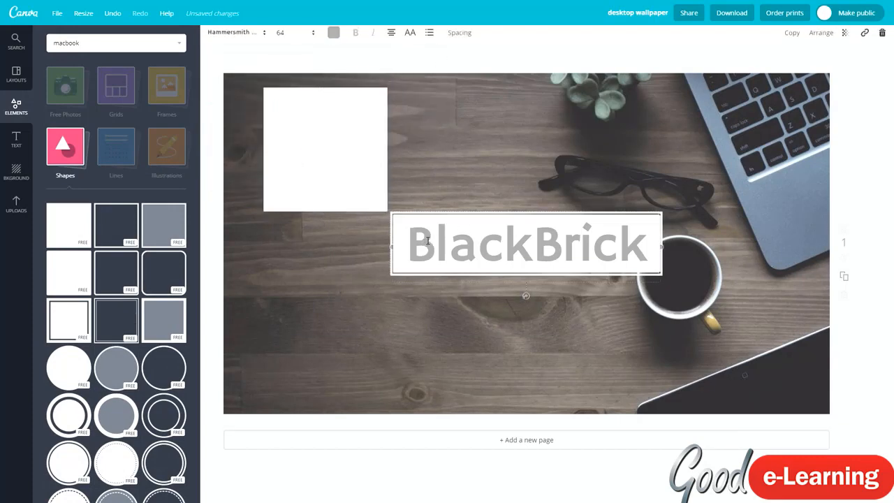
pyautogui.click(335, 37)
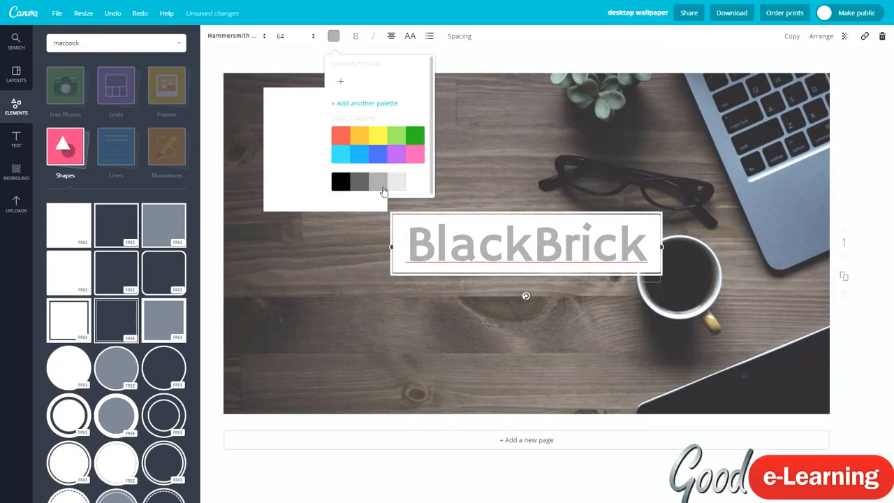
pyautogui.click(543, 155)
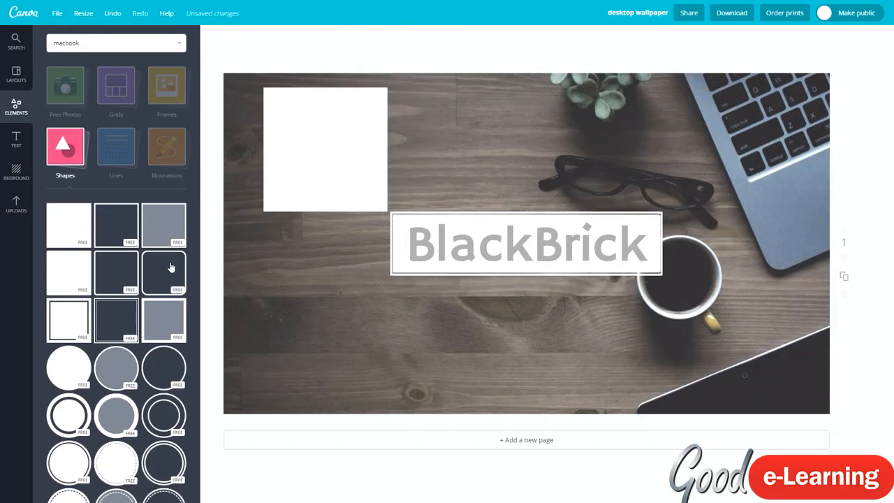
pyautogui.click(324, 158)
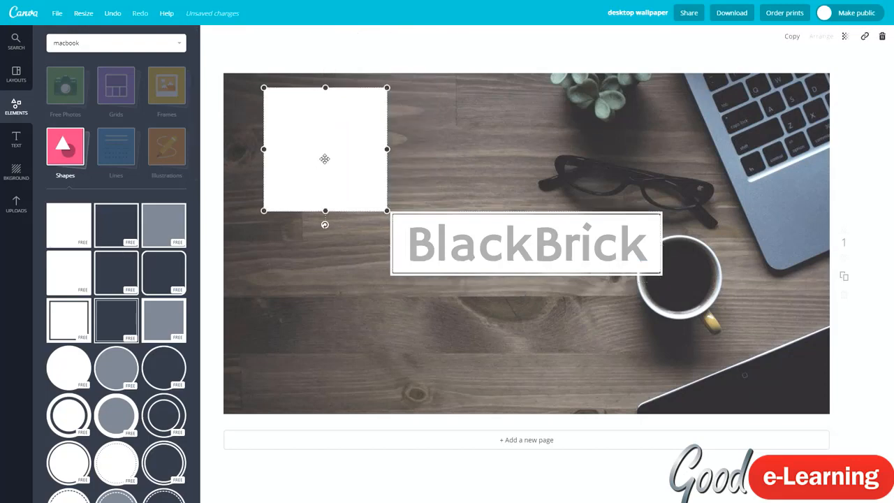
pyautogui.hotkey('ctrl', 'd')
pyautogui.click(212, 36)
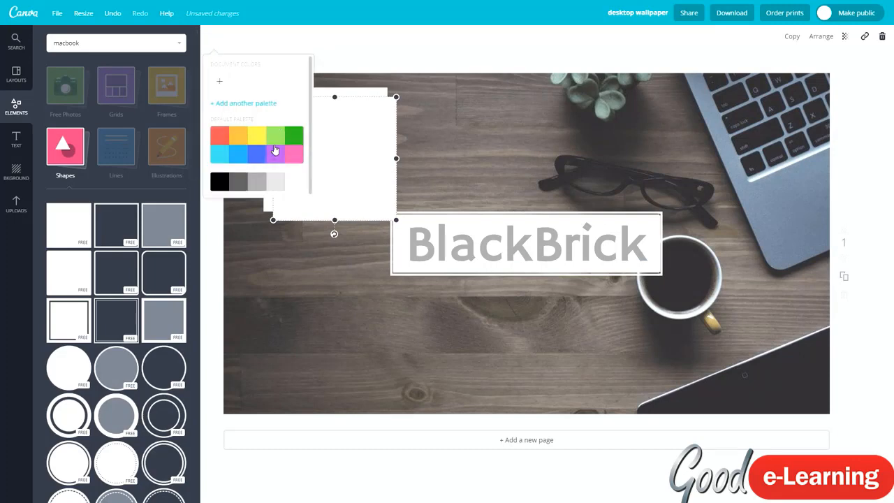
pyautogui.click(257, 182)
# Move the white and grey squares into the page's lower-left corner, overlapping each other and overhanging the page edges.
pyautogui.moveTo(359, 134); pyautogui.dragTo(487, 119)
pyautogui.moveTo(340, 154); pyautogui.dragTo(262, 402)
pyautogui.moveTo(407, 188); pyautogui.dragTo(248, 412)
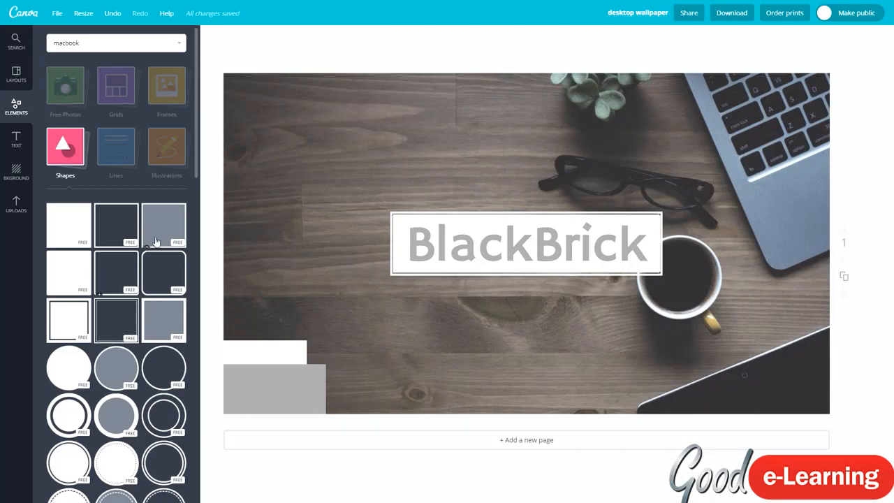
# Add an outlined, unfilled square from the shape elements, move it over the page's middle and recolour it white.
pyautogui.moveTo(119, 228); pyautogui.dragTo(272, 240)
pyautogui.moveTo(426, 100); pyautogui.dragTo(390, 226)
pyautogui.click(210, 36)
pyautogui.click(272, 183)
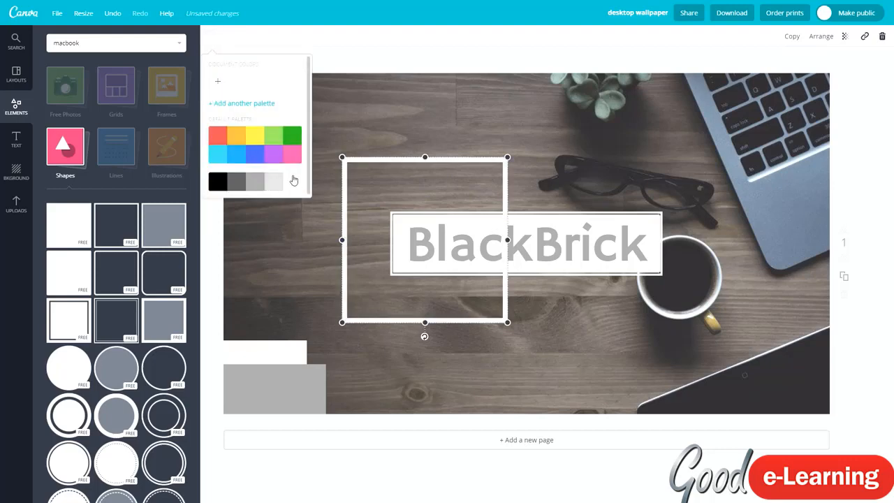
# Duplicate the white outlined square and recolour the copy mid grey.
pyautogui.hotkey('ctrl', 'd')
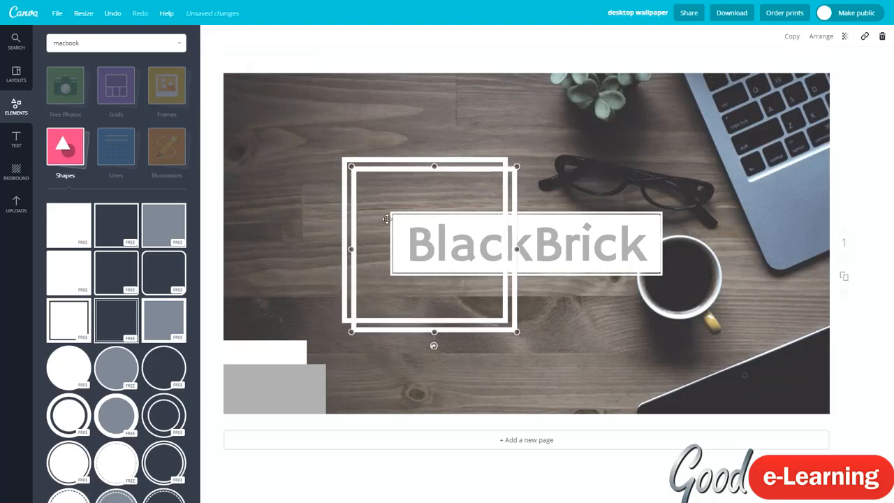
pyautogui.click(215, 39)
pyautogui.click(244, 188)
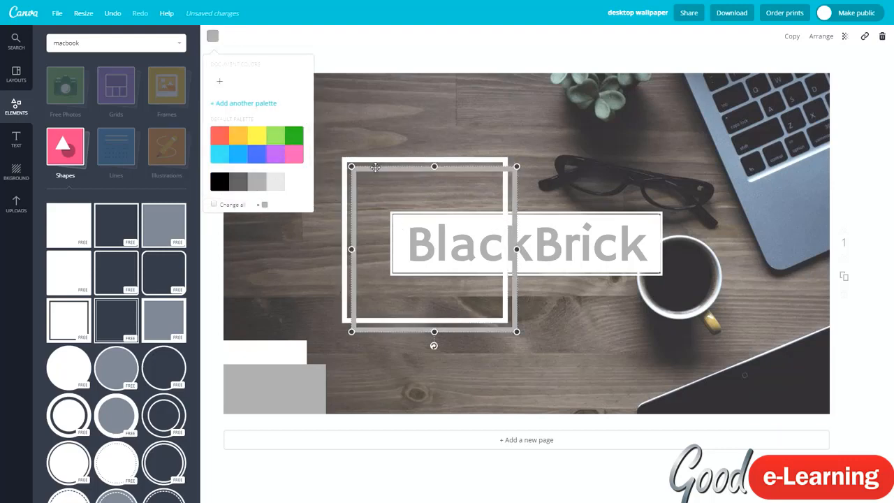
# Offset the grey outlined square up and left of the white one and move both into the page's upper-right corner, partly off the page.
pyautogui.moveTo(385, 362); pyautogui.dragTo(336, 288)
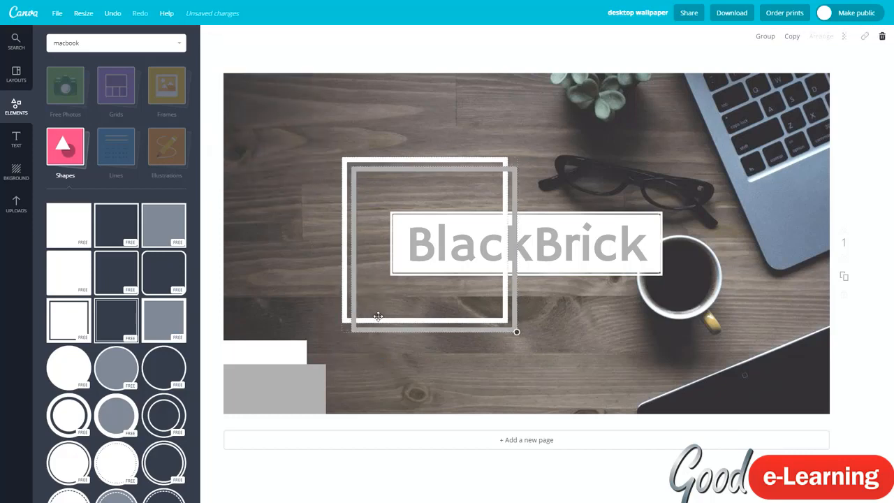
pyautogui.moveTo(378, 316); pyautogui.dragTo(455, 167)
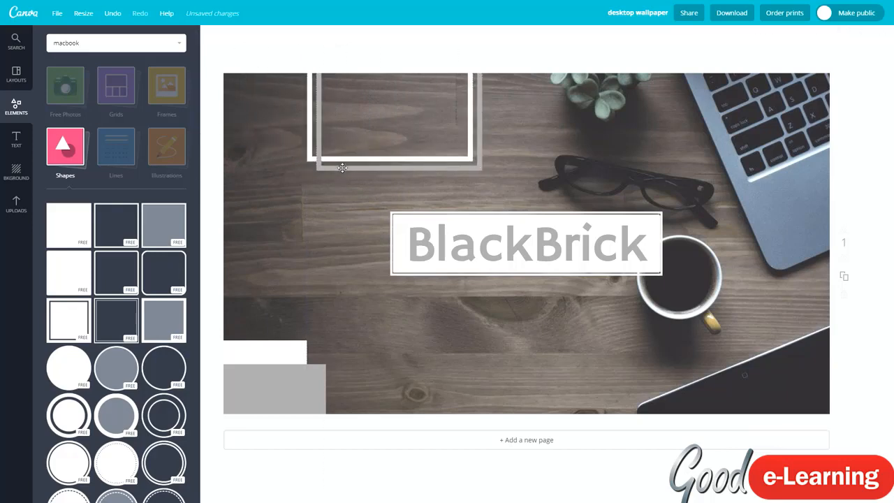
pyautogui.moveTo(348, 159); pyautogui.dragTo(304, 130)
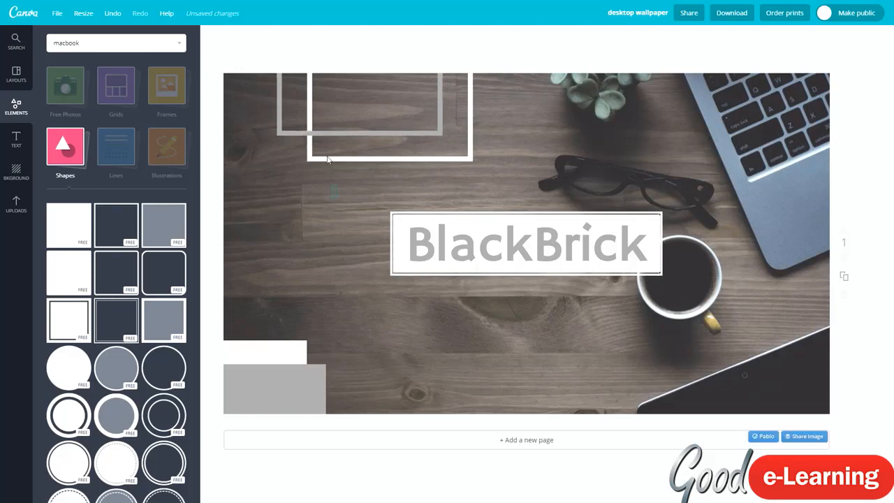
pyautogui.moveTo(339, 198); pyautogui.dragTo(306, 90)
pyautogui.moveTo(312, 136); pyautogui.dragTo(790, 108)
pyautogui.click(624, 335)
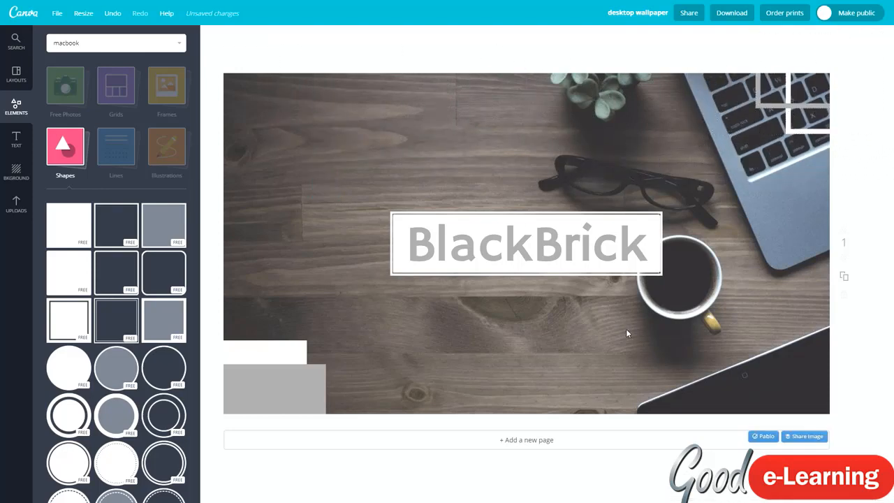
# Shift the solid white and grey squares together slightly down and to the right in the page's lower-left corner.
pyautogui.moveTo(315, 329); pyautogui.dragTo(287, 384)
pyautogui.moveTo(287, 383); pyautogui.dragTo(293, 399)
pyautogui.click(271, 306)
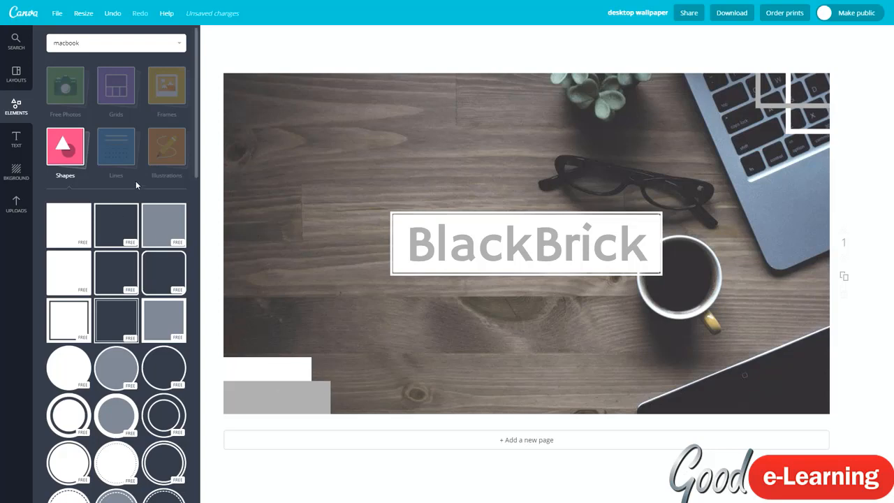
pyautogui.click(120, 156)
pyautogui.click(132, 178)
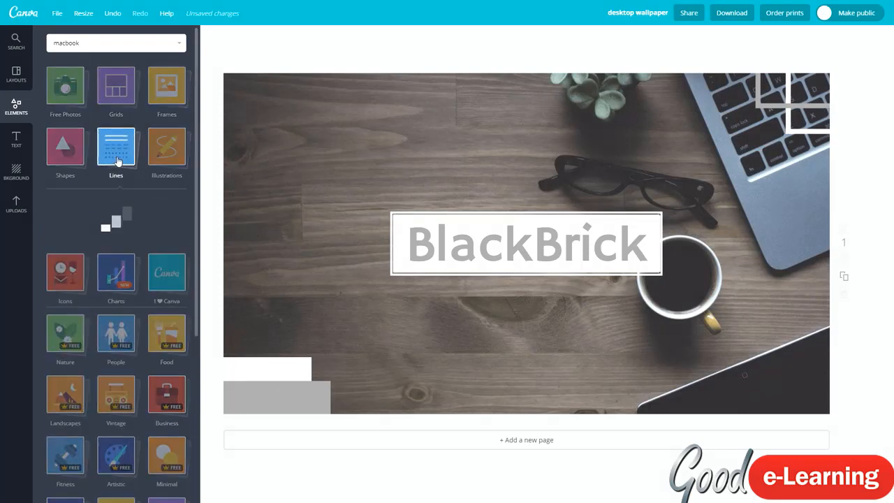
pyautogui.scroll(-5, 149, 298)
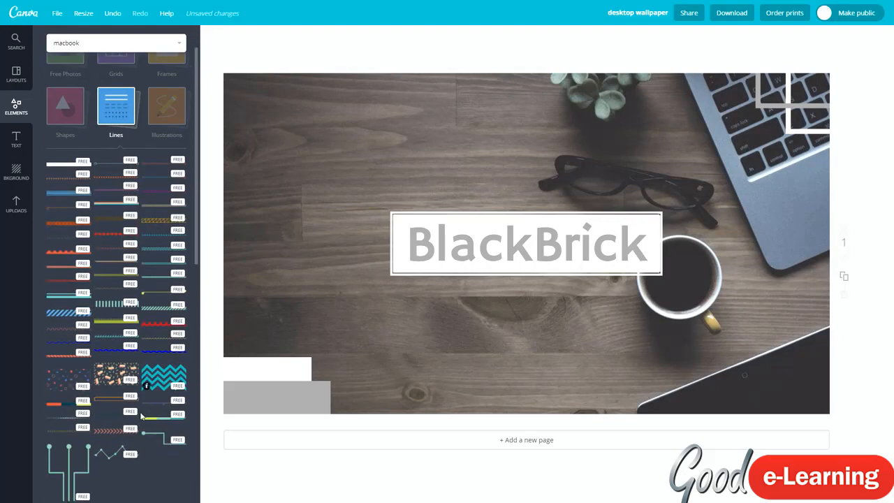
pyautogui.scroll(5, 110, 398)
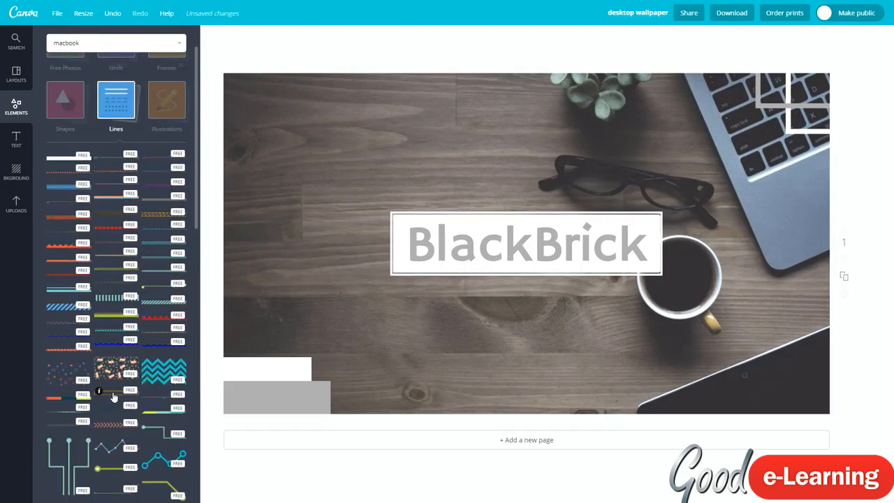
# Add the filled circle with an outline from the shape elements and shrink it on the page.
pyautogui.click(61, 144)
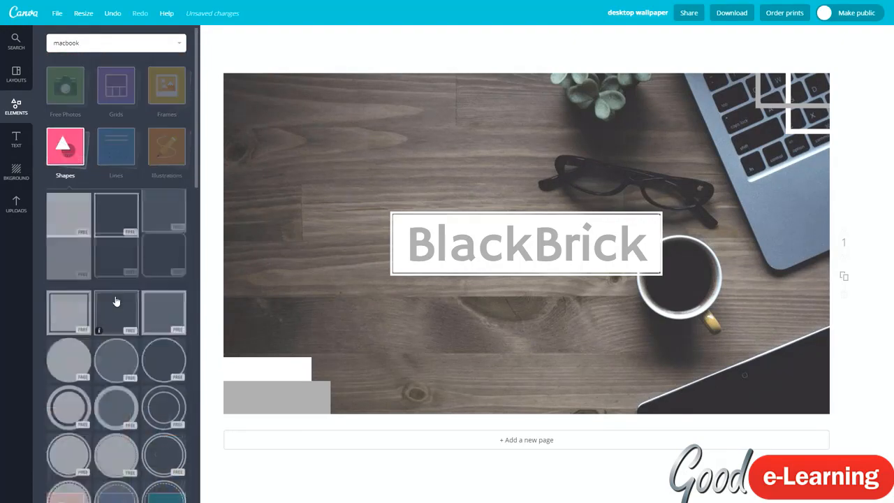
pyautogui.scroll(-5, 93, 183)
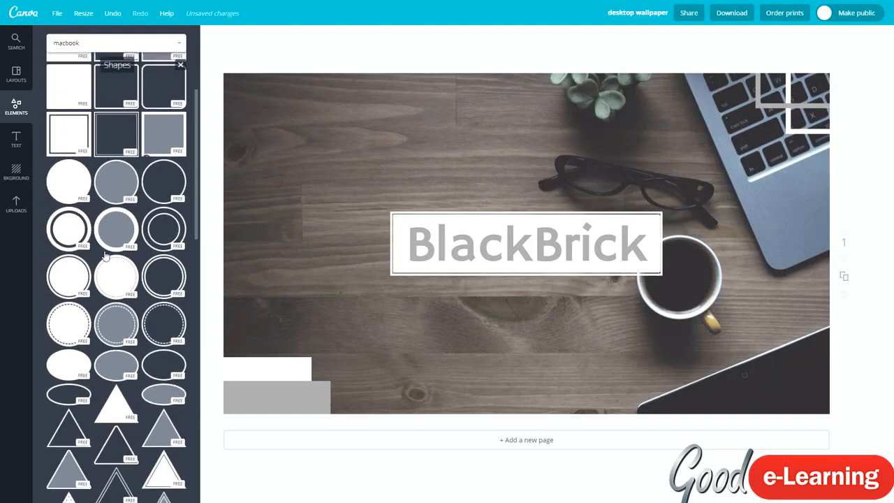
pyautogui.click(117, 191)
pyautogui.moveTo(688, 81); pyautogui.dragTo(591, 178)
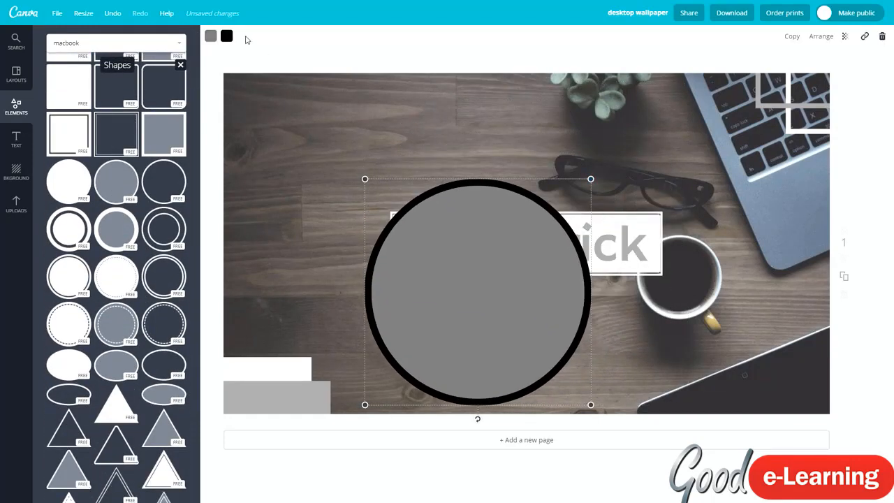
# Recolour the circle's outline white and its fill mid grey, and place it smaller in the page's upper-left corner.
pyautogui.click(226, 35)
pyautogui.click(306, 182)
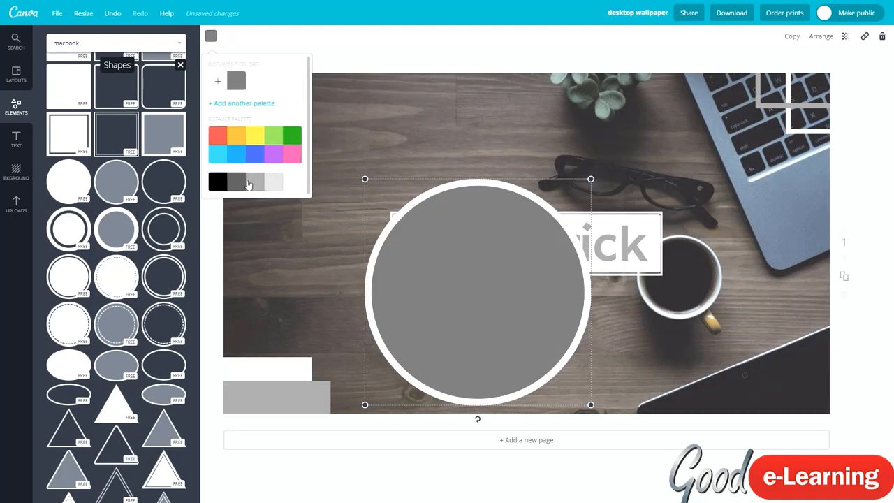
pyautogui.click(249, 184)
pyautogui.moveTo(413, 267); pyautogui.dragTo(287, 96)
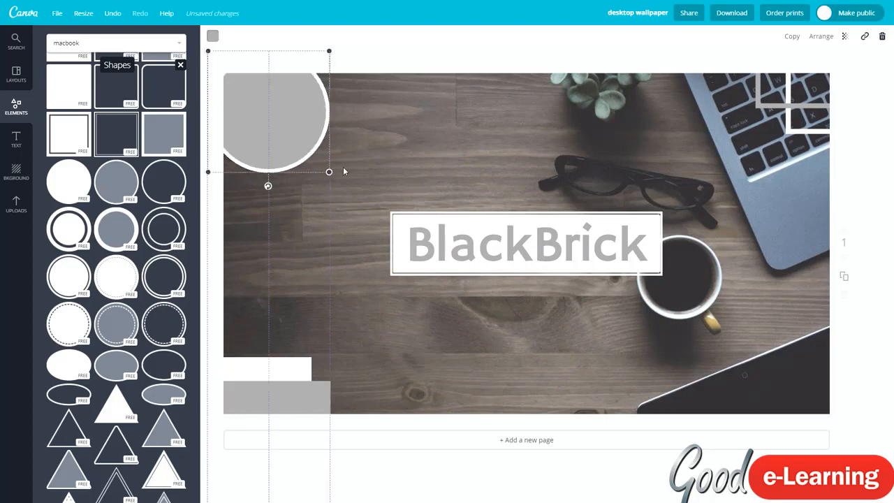
# Duplicate the corner circle and give the copy a white fill and a mid grey outline.
pyautogui.hotkey('ctrl', 'd')
pyautogui.click(213, 35)
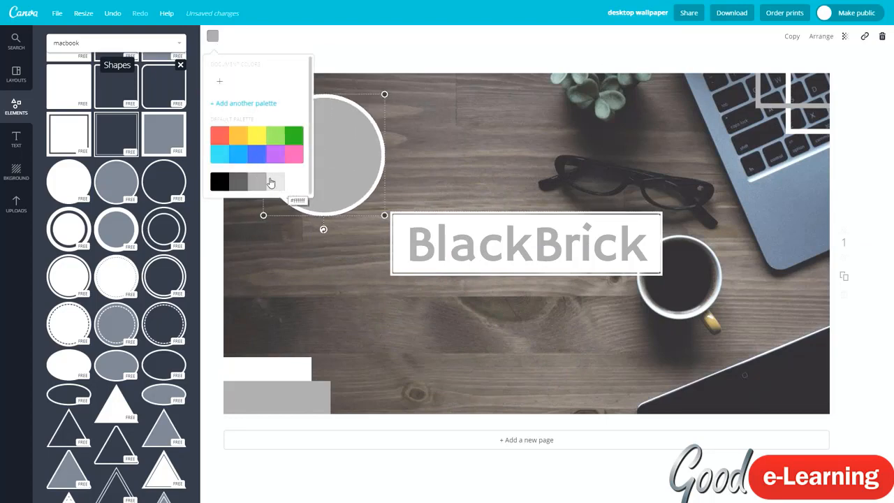
pyautogui.click(275, 182)
pyautogui.click(227, 36)
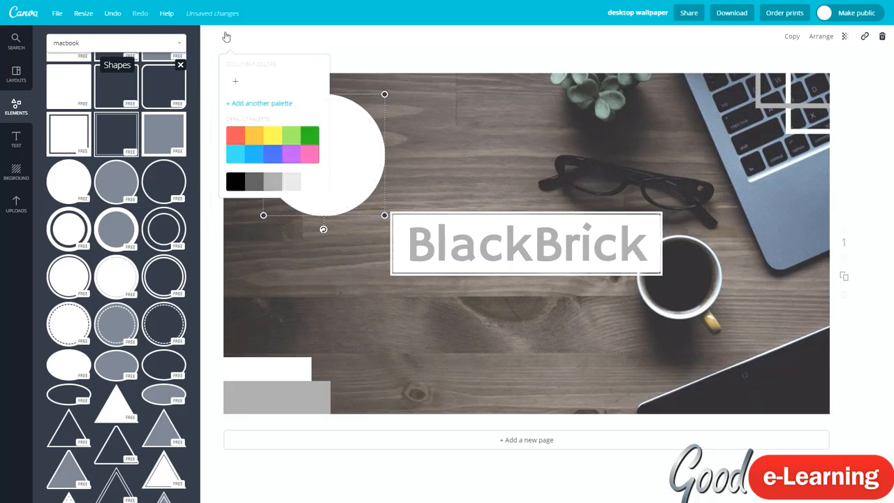
pyautogui.click(277, 185)
pyautogui.click(380, 168)
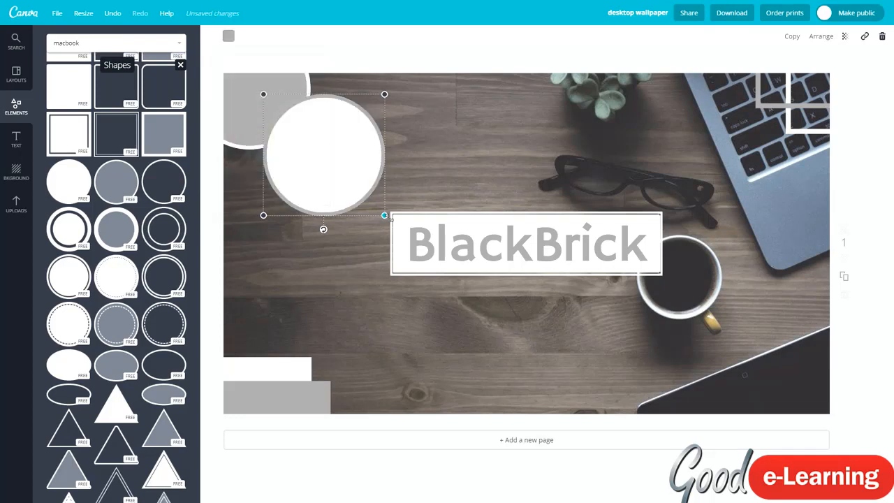
# Shrink the white circle to about half its size and place it over the large grey circle's lower-right edge.
pyautogui.moveTo(384, 215); pyautogui.dragTo(328, 160)
pyautogui.moveTo(288, 134)
pyautogui.mouseDown()
pyautogui.moveTo(273, 124)
pyautogui.moveTo(266, 131)
pyautogui.moveTo(285, 143)
pyautogui.mouseUp()
pyautogui.click(383, 122)
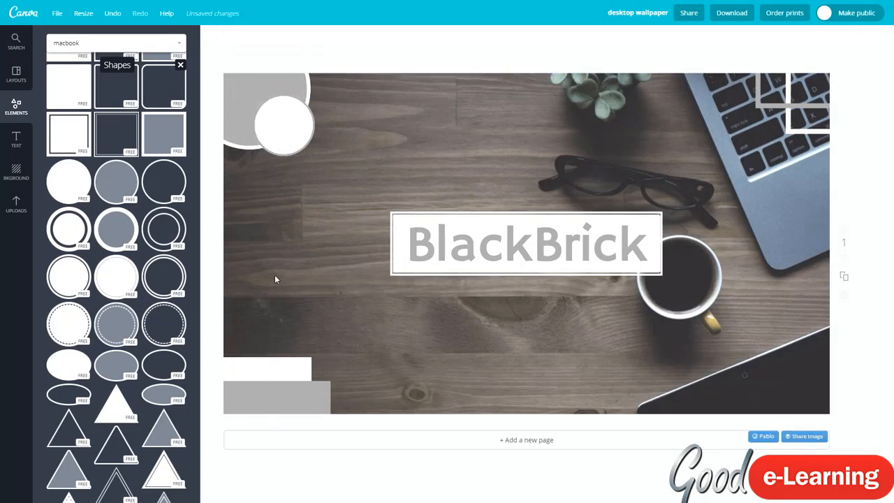
pyautogui.click(278, 137)
pyautogui.click(226, 36)
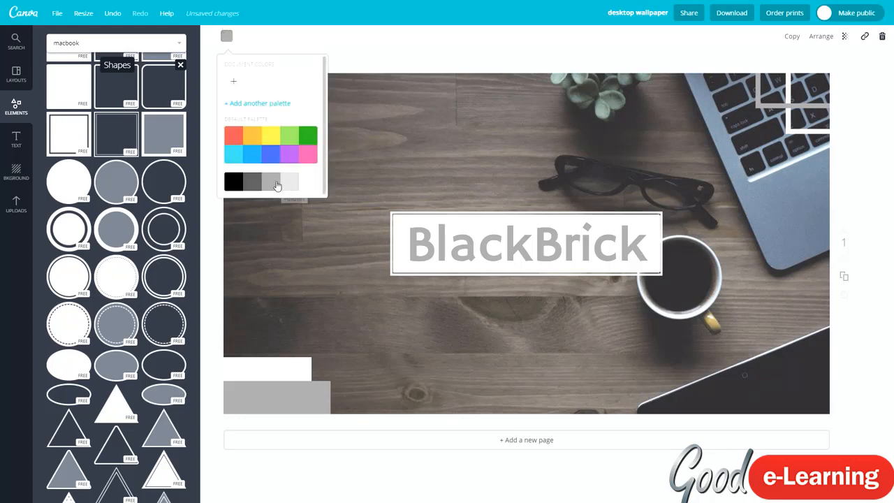
pyautogui.click(442, 162)
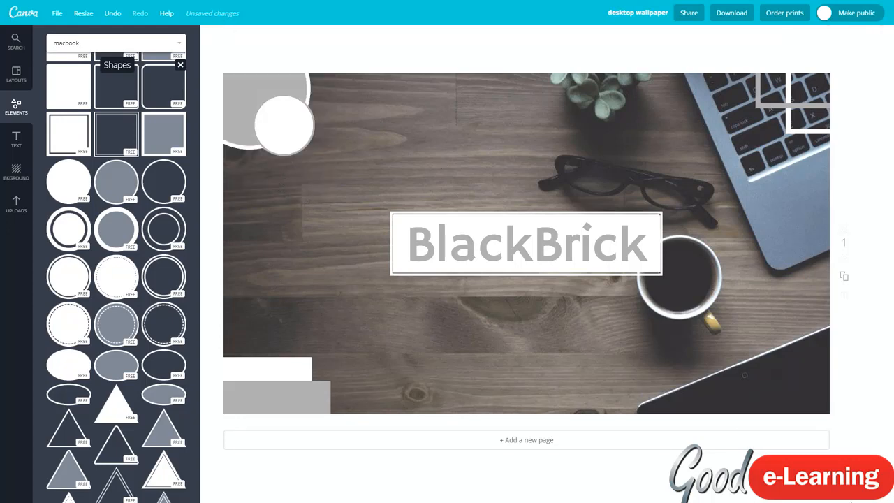
# Recolour the small circle with a mid grey fill and a white outline.
pyautogui.click(788, 489)
pyautogui.click(788, 489)
pyautogui.click(788, 489)
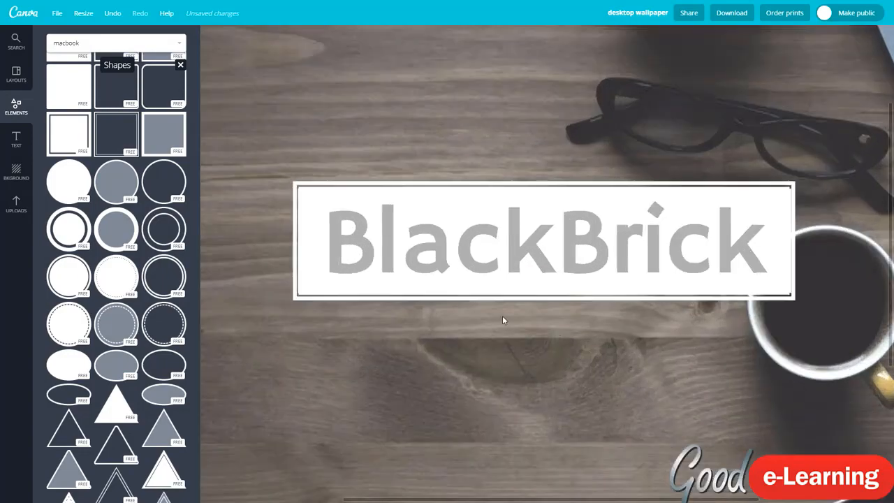
pyautogui.scroll(2, 503, 319)
pyautogui.moveTo(712, 499); pyautogui.dragTo(538, 497)
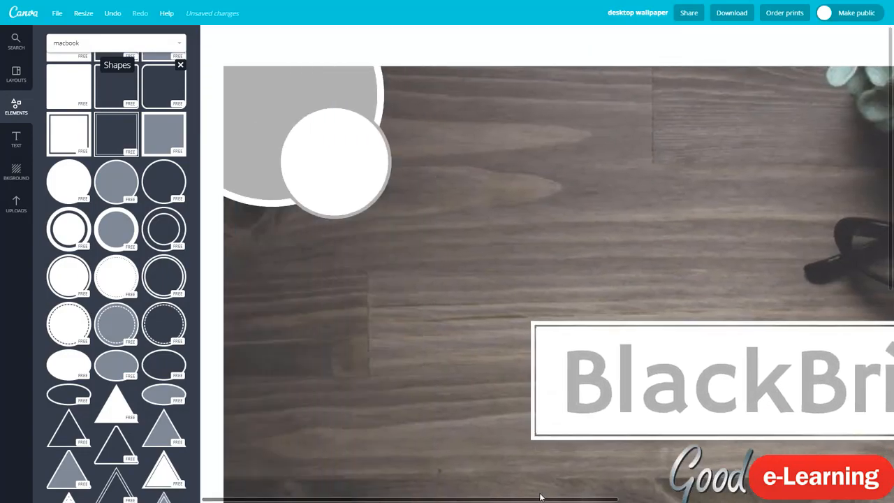
pyautogui.click(357, 158)
pyautogui.click(227, 36)
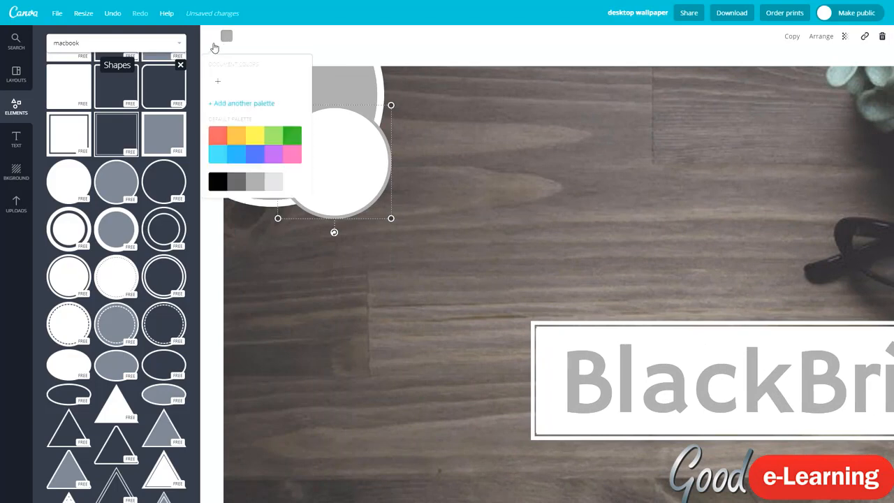
pyautogui.click(255, 184)
pyautogui.click(473, 228)
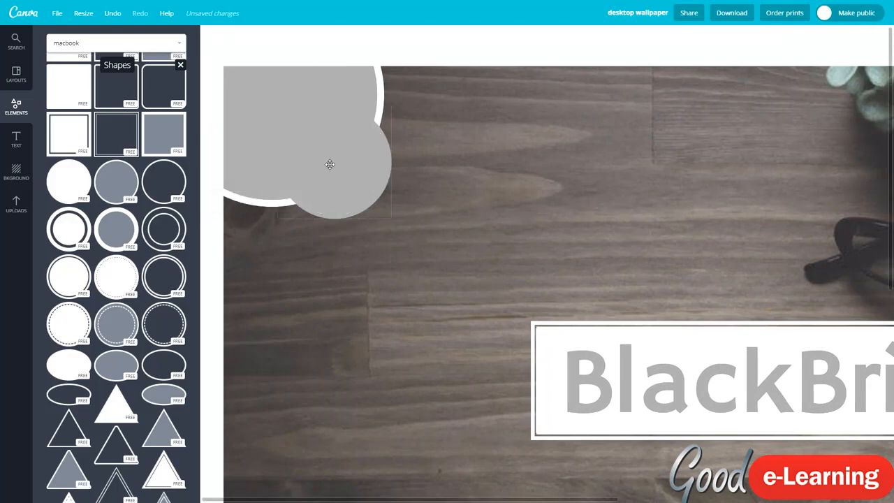
pyautogui.click(329, 163)
pyautogui.click(227, 36)
pyautogui.click(308, 184)
pyautogui.click(485, 192)
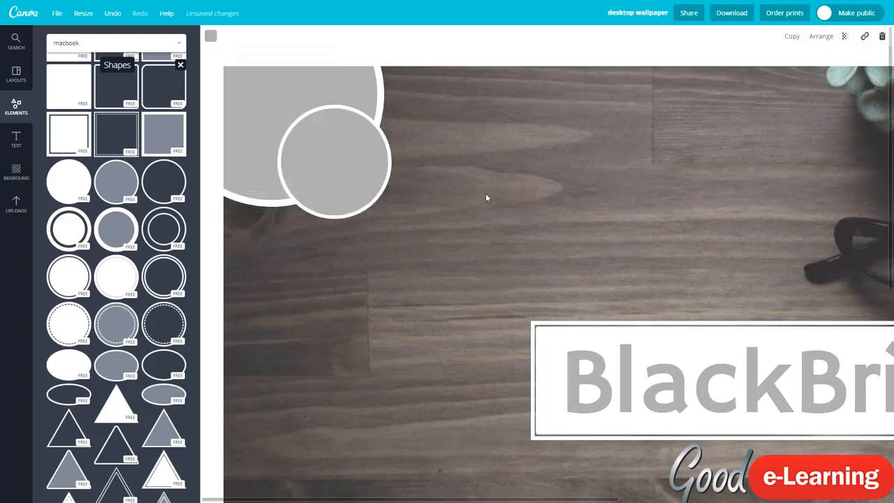
# Duplicate the small grey circle and arrange four of them in an overlapping arc around the large corner circle's edge.
pyautogui.moveTo(374, 171); pyautogui.dragTo(402, 115)
pyautogui.moveTo(402, 116); pyautogui.dragTo(410, 136)
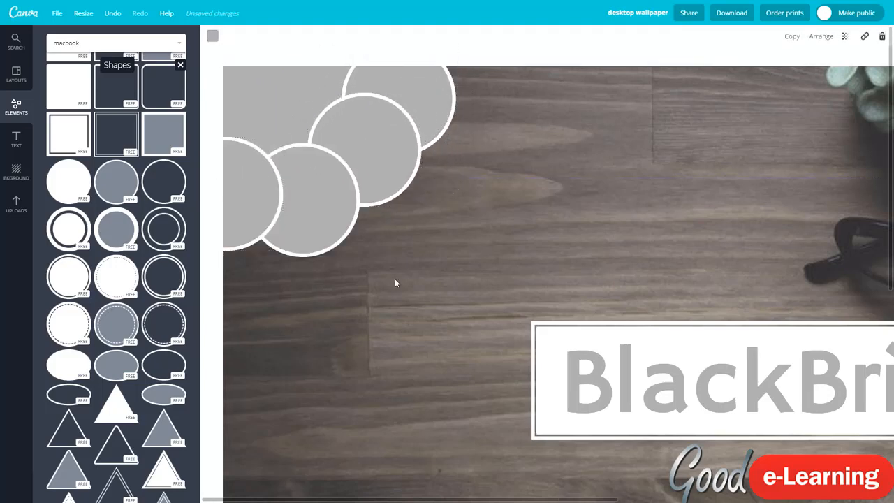
# Fill the inside of the corner arc with further copies of the small grey circle and save the design.
pyautogui.click(437, 300)
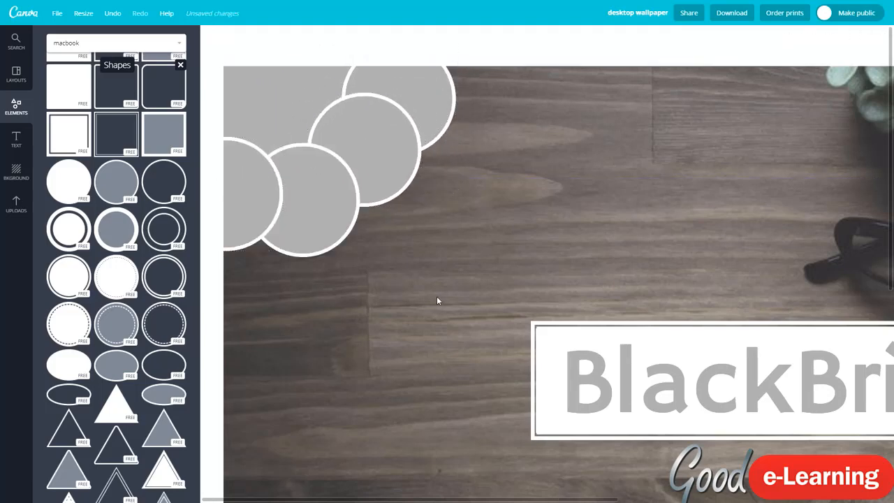
pyautogui.click(825, 485)
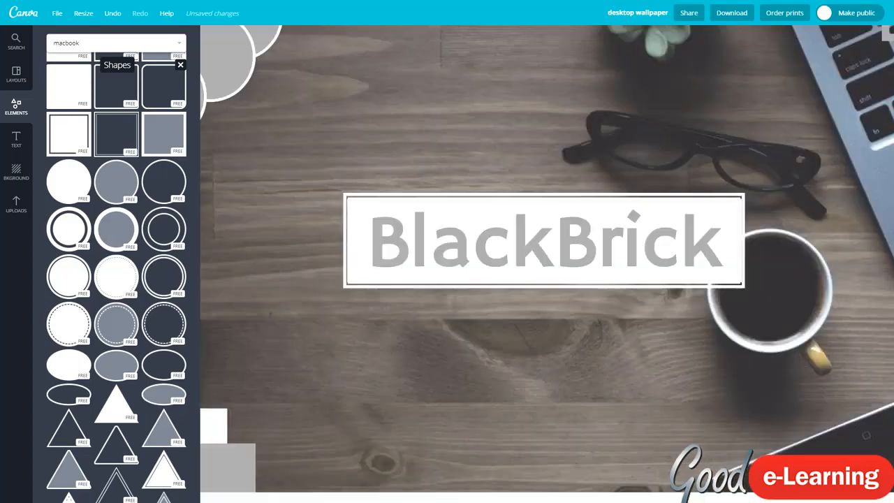
pyautogui.click(825, 484)
pyautogui.click(826, 484)
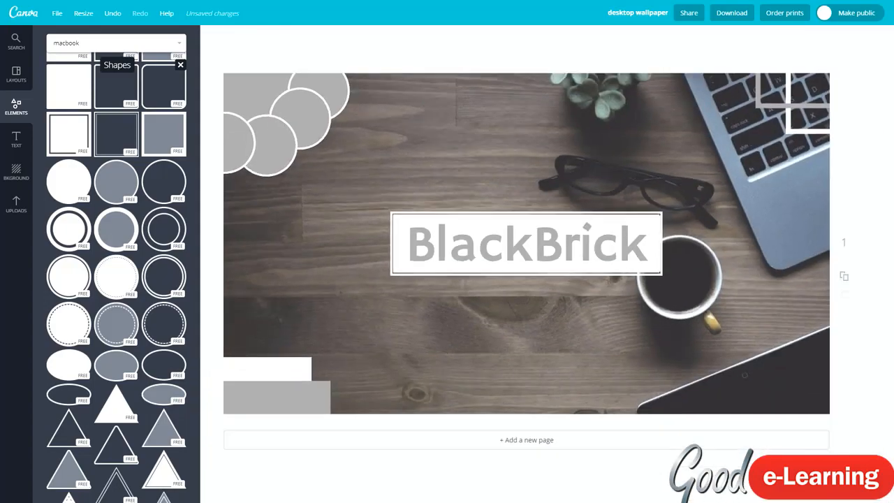
pyautogui.click(239, 147)
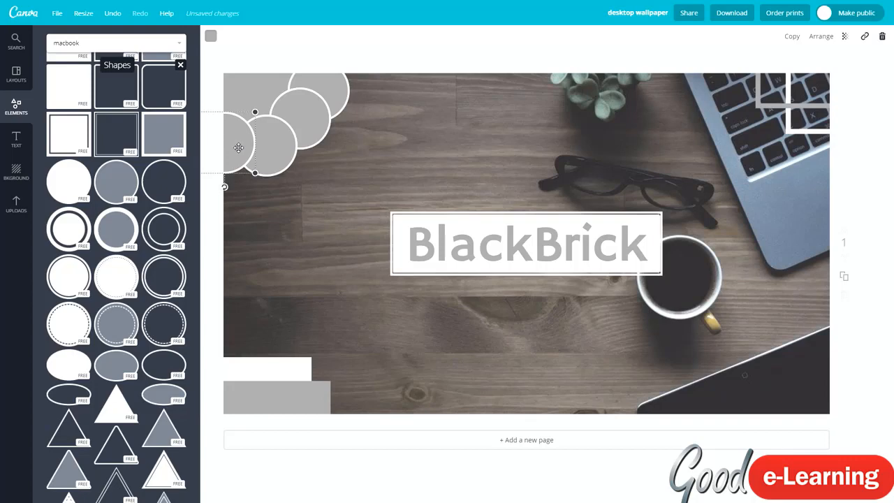
pyautogui.hotkey('ctrl', 'v')
pyautogui.moveTo(255, 168); pyautogui.dragTo(259, 123)
pyautogui.click(242, 85)
pyautogui.click(443, 181)
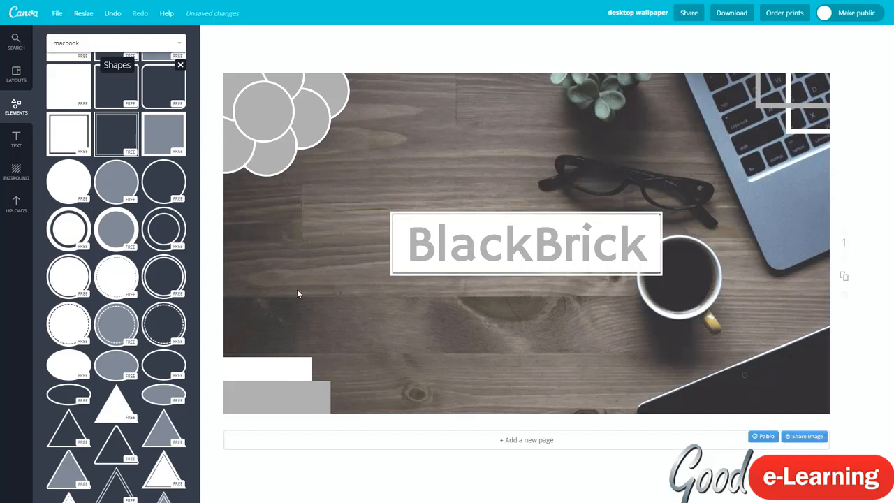
pyautogui.click(58, 14)
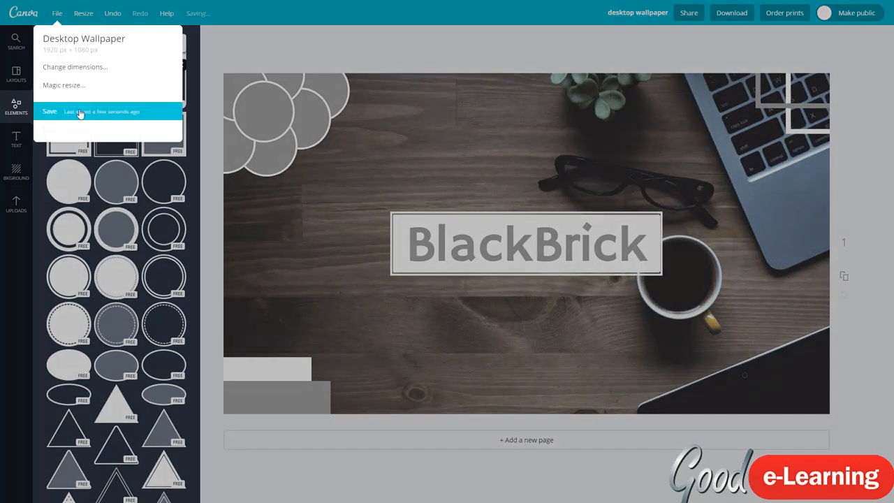
pyautogui.click(77, 109)
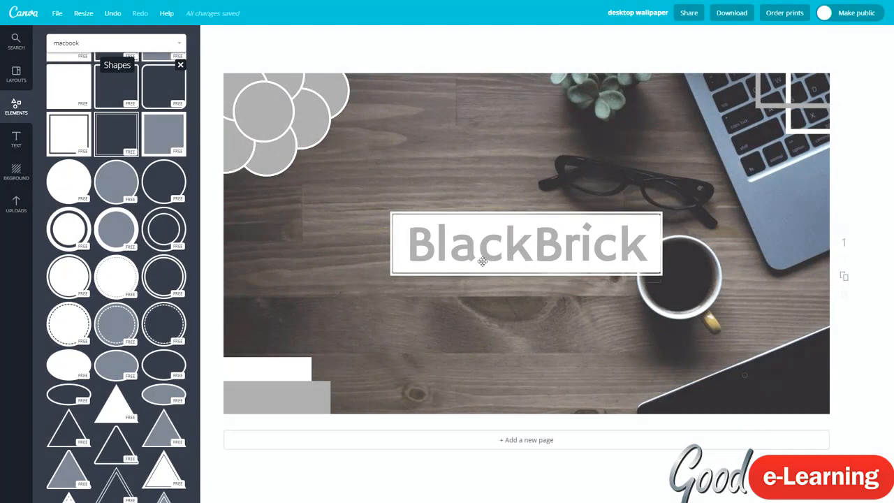
# Add a solid right-angled triangle, shrink it to about a third of its size and place it below the BlackBrick text.
pyautogui.scroll(-2, 110, 286)
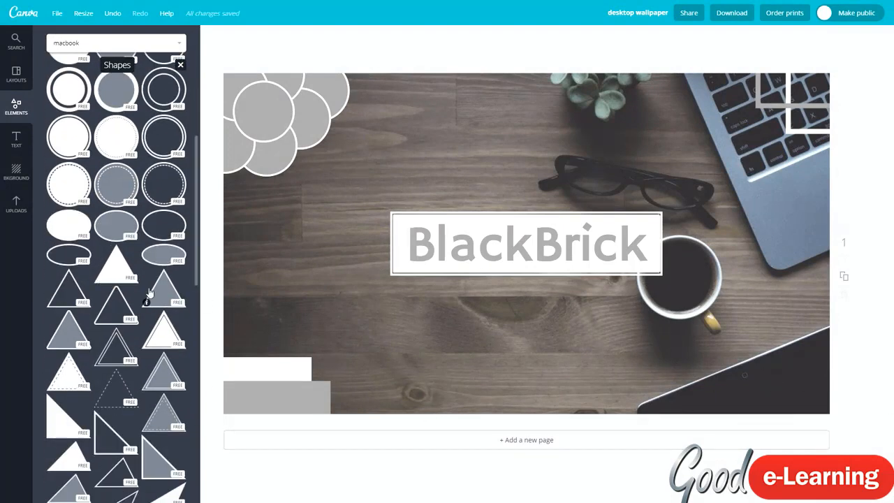
pyautogui.scroll(-1, 146, 297)
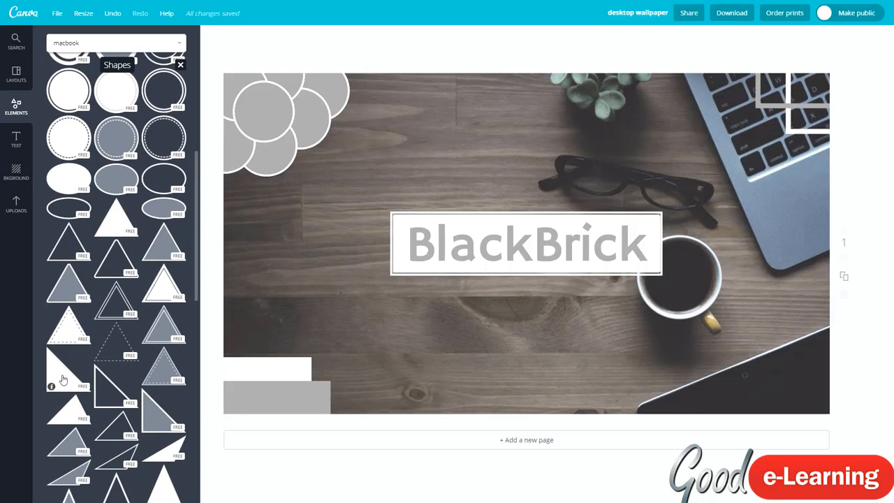
pyautogui.click(63, 380)
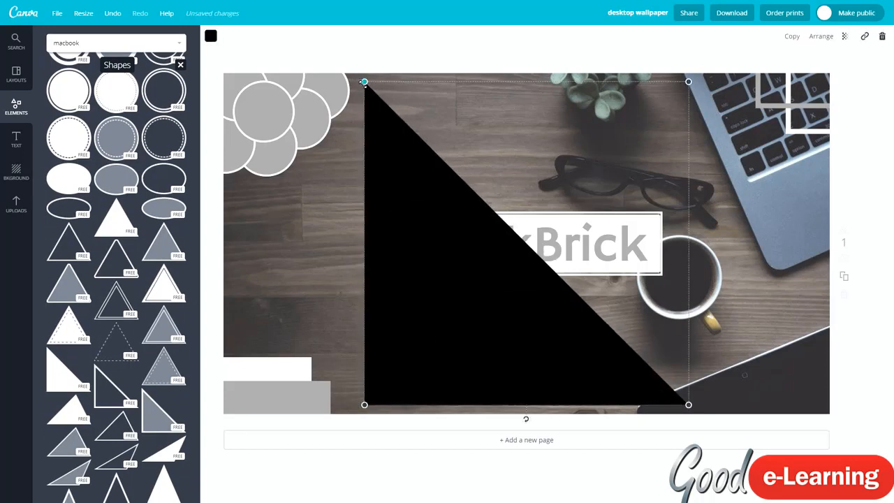
pyautogui.moveTo(360, 82); pyautogui.dragTo(445, 300)
pyautogui.moveTo(553, 309); pyautogui.dragTo(556, 356)
pyautogui.moveTo(513, 275); pyautogui.dragTo(556, 339)
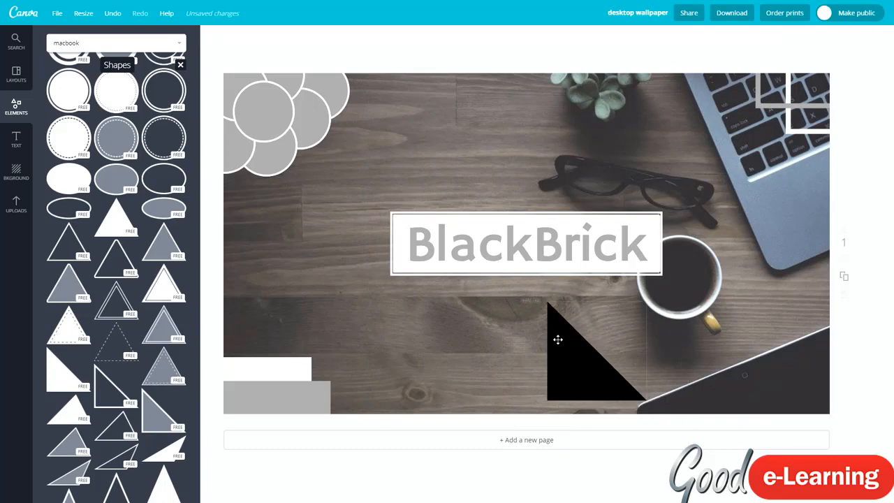
pyautogui.click(557, 358)
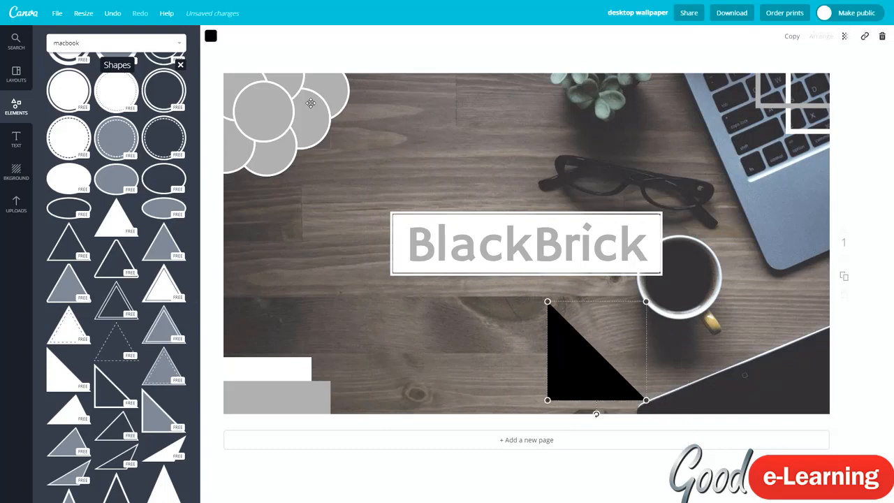
# Recolour the triangle mid grey and fit it into the wallpaper's lower-right corner.
pyautogui.click(211, 37)
pyautogui.click(258, 184)
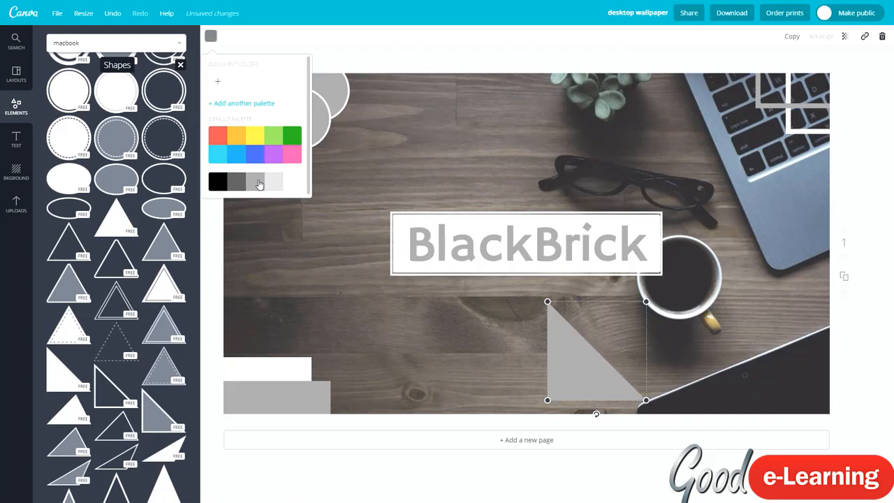
pyautogui.moveTo(571, 379); pyautogui.dragTo(754, 391)
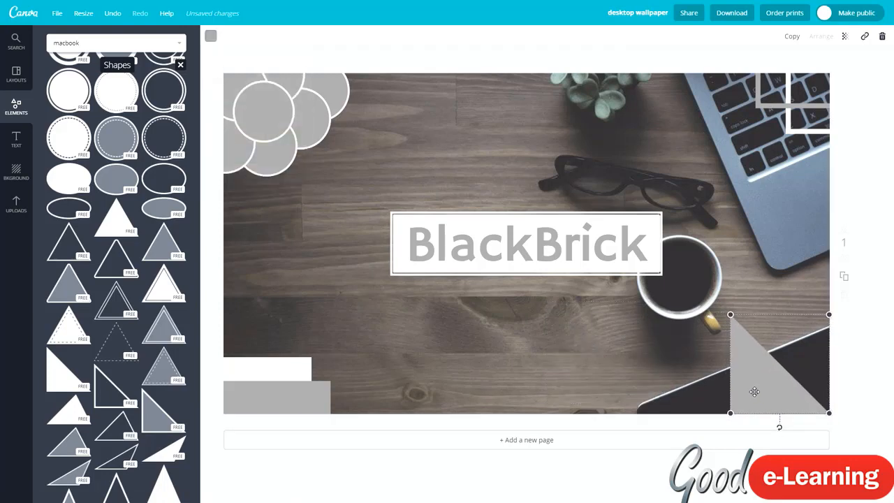
pyautogui.click(655, 382)
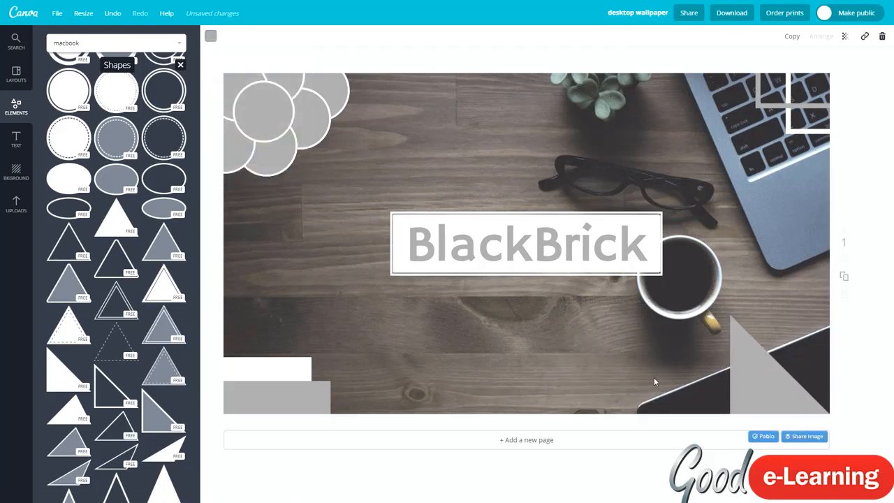
# Duplicate the grey corner triangle, recolour the copy white, shrink it and align its top with the grey triangle's.
pyautogui.click(757, 382)
pyautogui.hotkey('ctrl', 'd')
pyautogui.moveTo(757, 381); pyautogui.dragTo(660, 389)
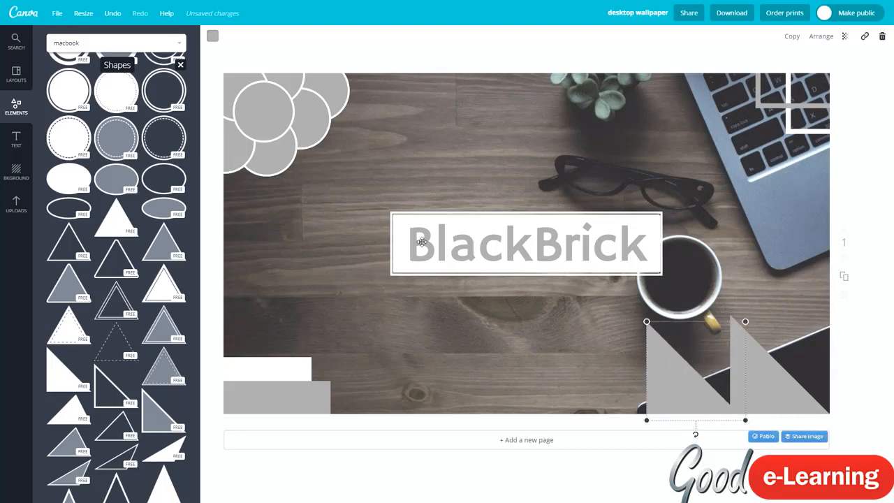
pyautogui.click(211, 35)
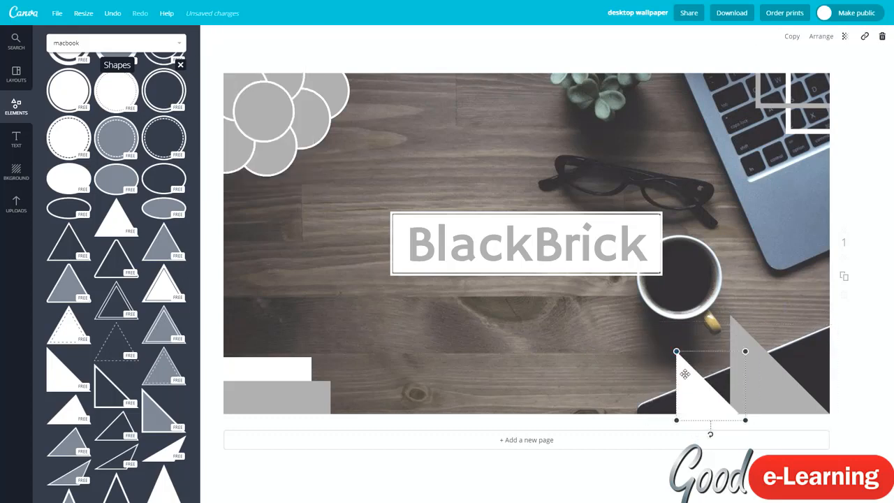
pyautogui.moveTo(684, 373); pyautogui.dragTo(688, 336)
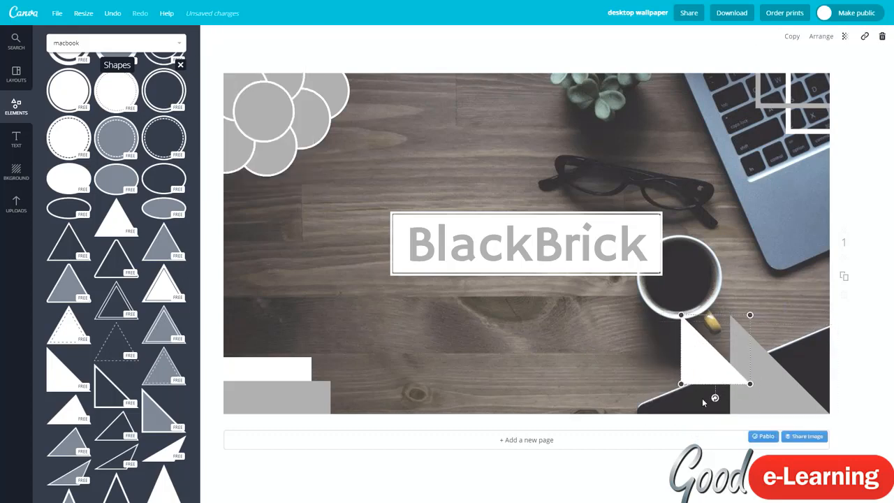
# Rotate the white triangle 180 degrees and fit it against the grey triangle's slanted edge.
pyautogui.moveTo(714, 398); pyautogui.dragTo(731, 260)
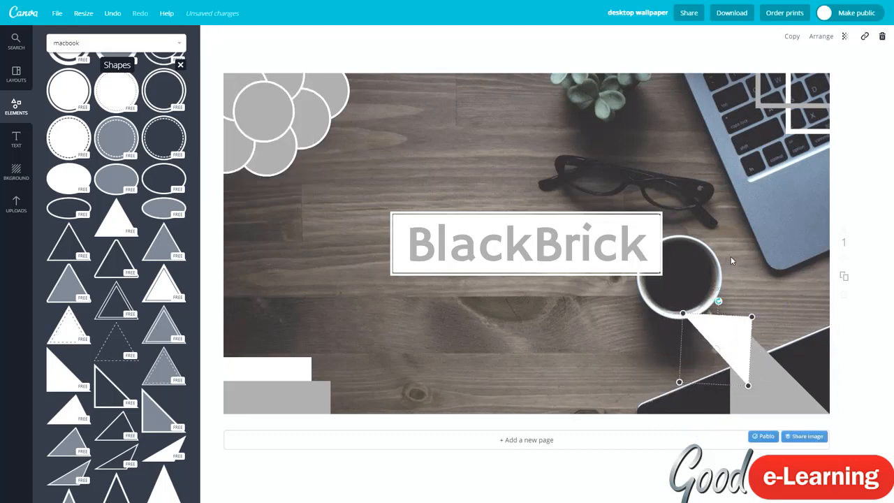
pyautogui.moveTo(719, 335); pyautogui.dragTo(767, 335)
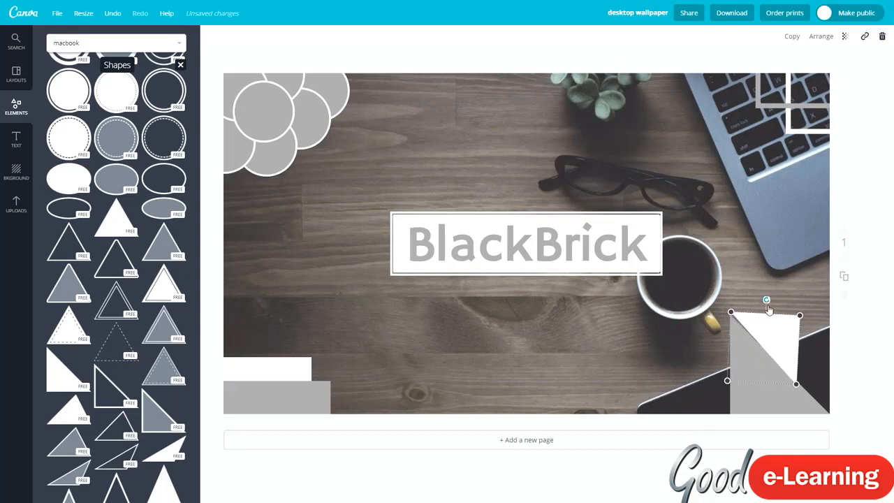
pyautogui.moveTo(767, 305); pyautogui.dragTo(762, 332)
pyautogui.click(672, 403)
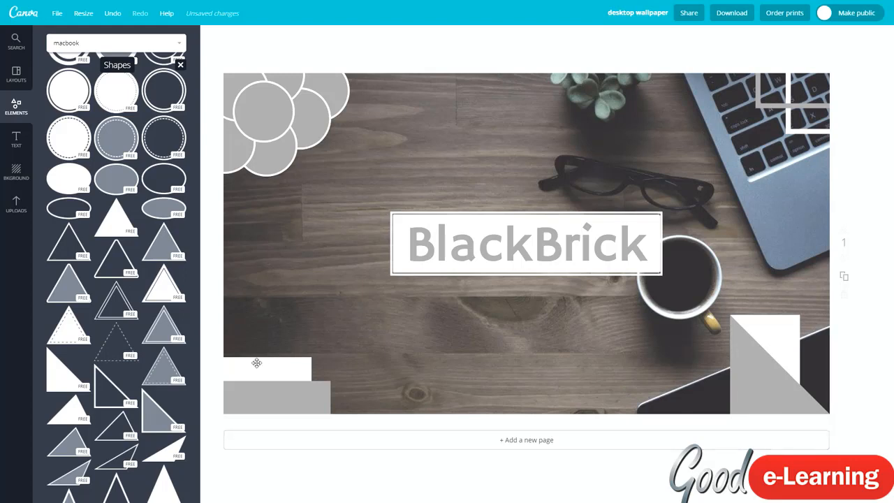
# Duplicate the white triangle and place the copy against the grey triangle's vertical edge.
pyautogui.click(765, 341)
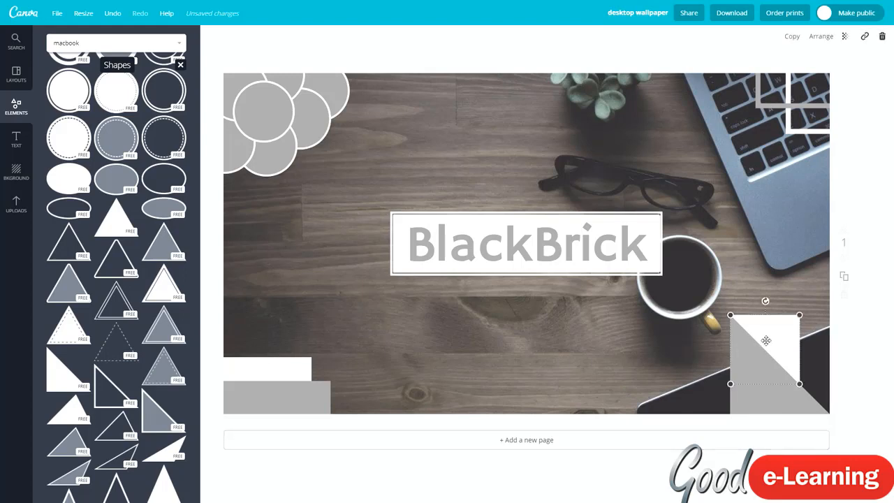
pyautogui.moveTo(766, 340); pyautogui.dragTo(698, 368)
pyautogui.click(625, 420)
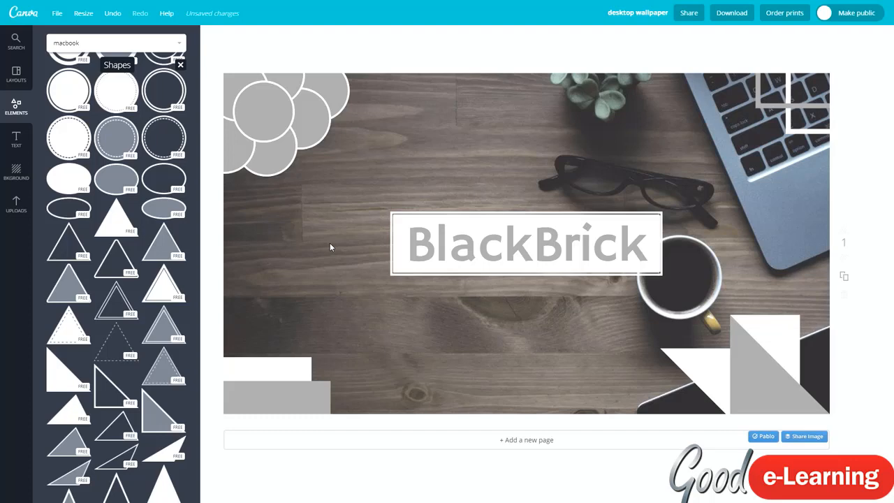
# Add an outlined oval around the BlackBrick text box and colour it white.
pyautogui.click(69, 206)
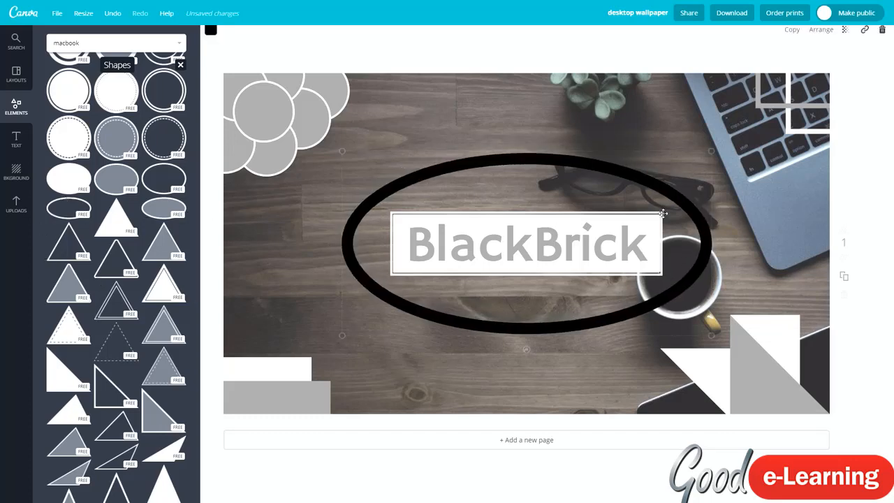
pyautogui.click(210, 36)
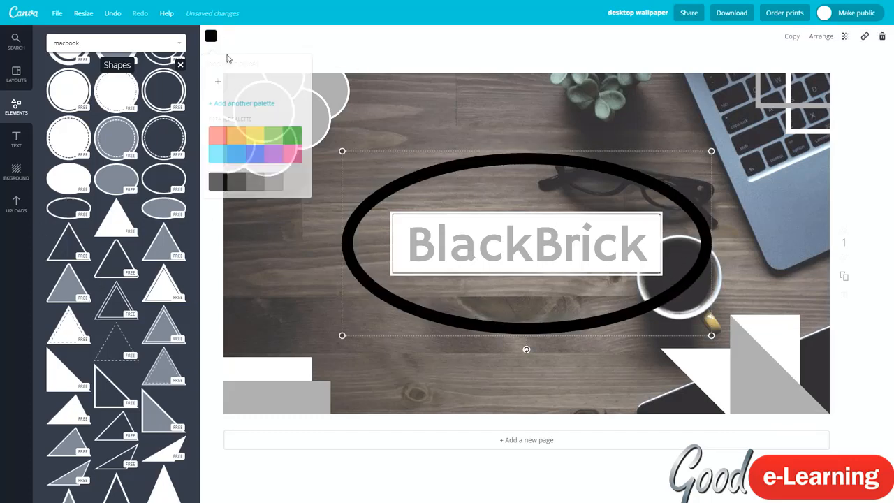
pyautogui.click(262, 183)
pyautogui.click(256, 306)
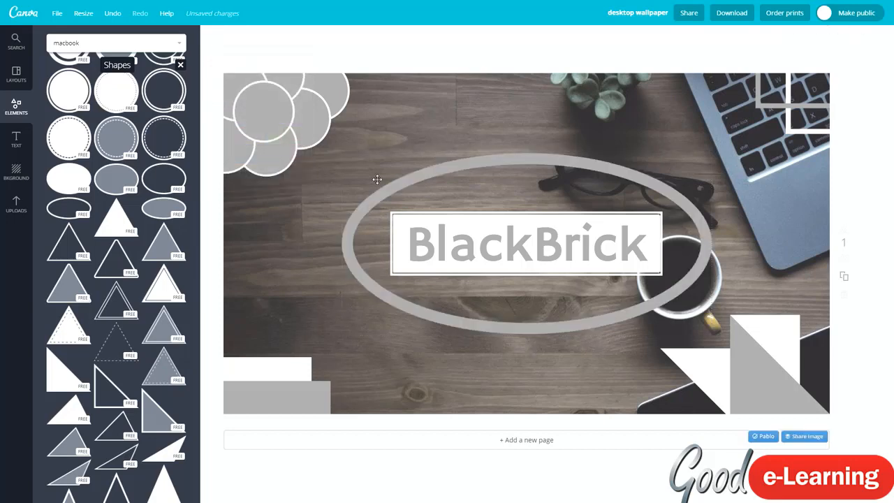
pyautogui.click(472, 175)
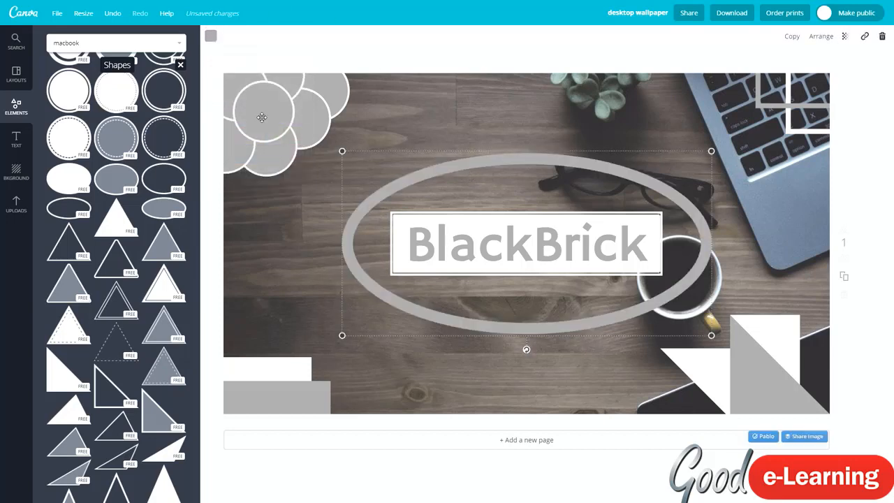
pyautogui.click(210, 35)
pyautogui.click(275, 181)
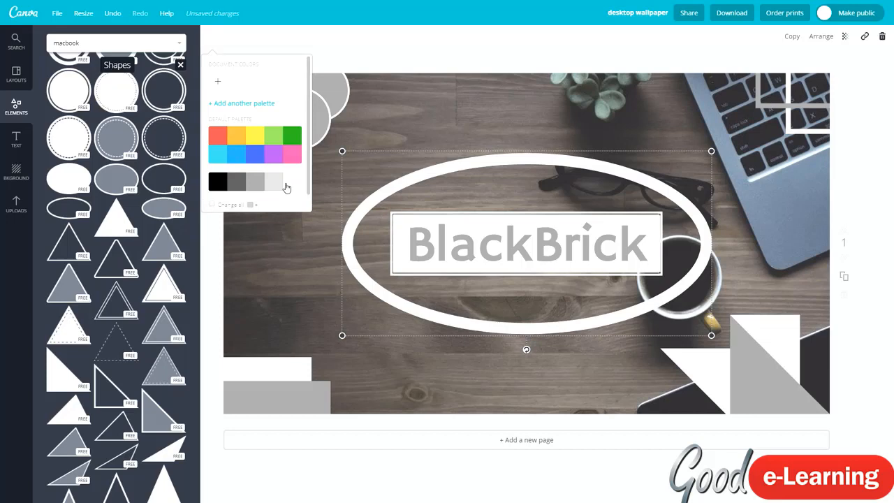
pyautogui.click(291, 316)
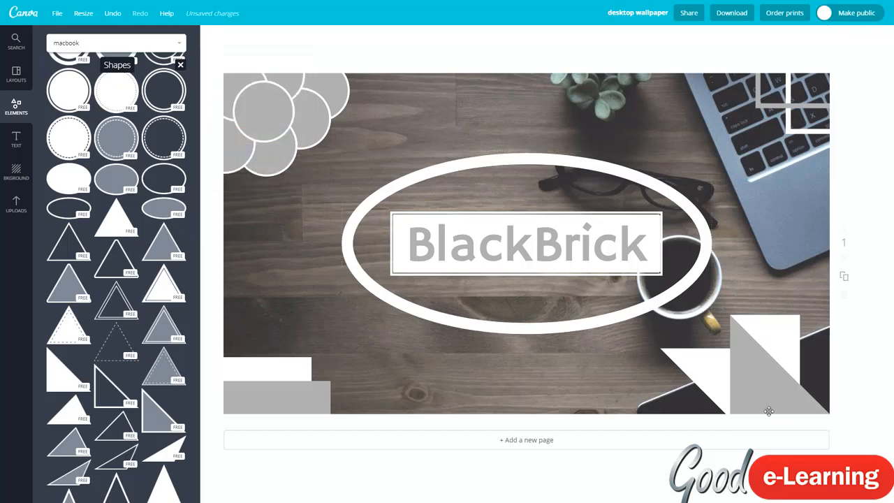
# Duplicate the white oval, recolour the copy mid grey and offset it slightly down and to the left of the white one.
pyautogui.hotkey('ctrl', 'z')
pyautogui.click(834, 175)
pyautogui.click(531, 170)
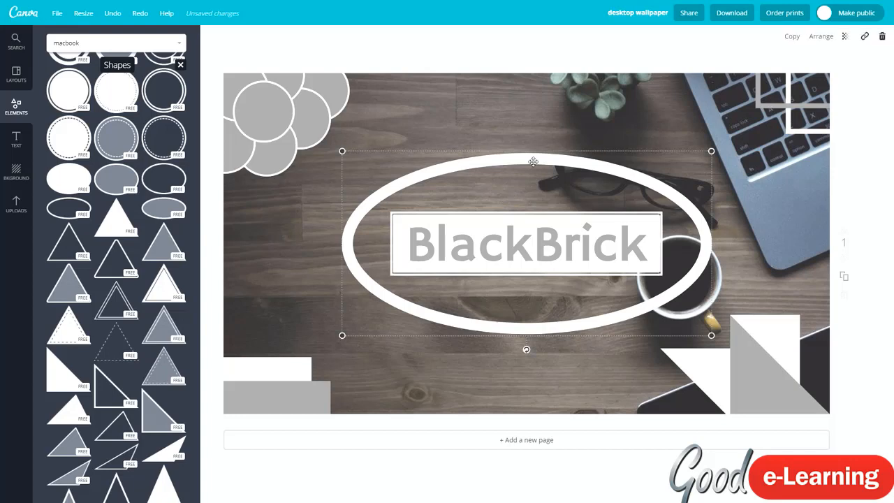
pyautogui.moveTo(532, 170); pyautogui.dragTo(573, 206)
pyautogui.click(212, 40)
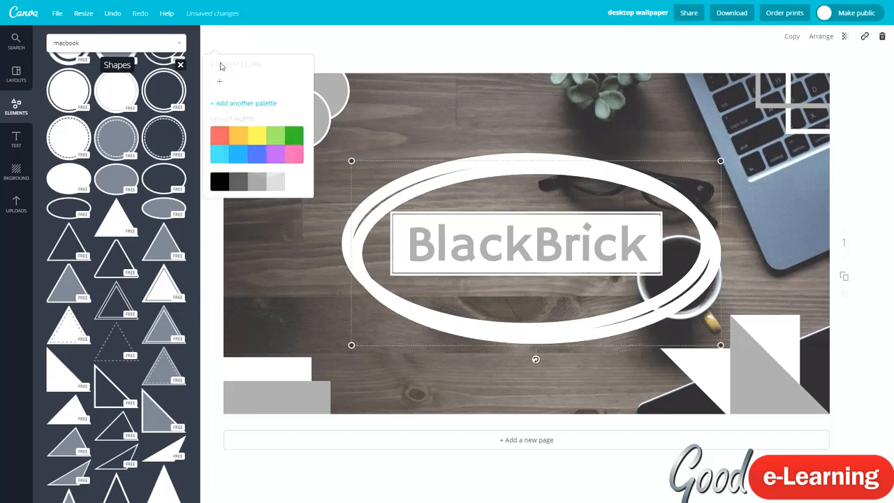
pyautogui.click(253, 179)
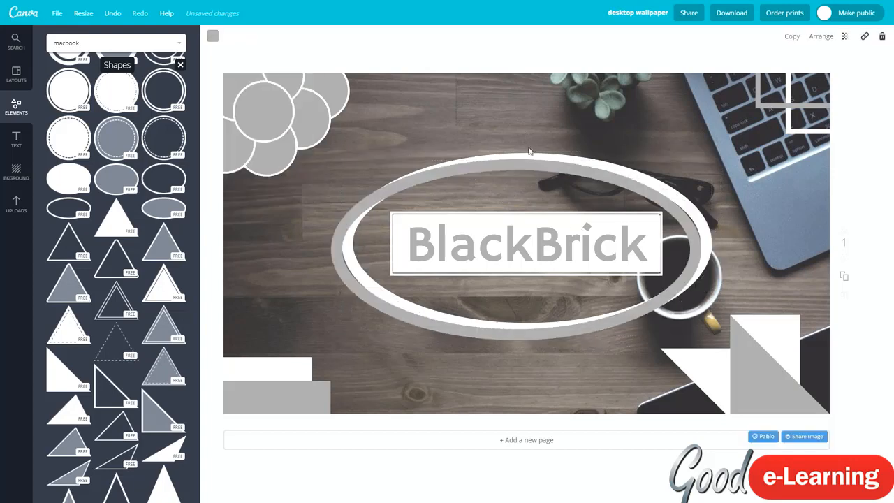
pyautogui.click(685, 241)
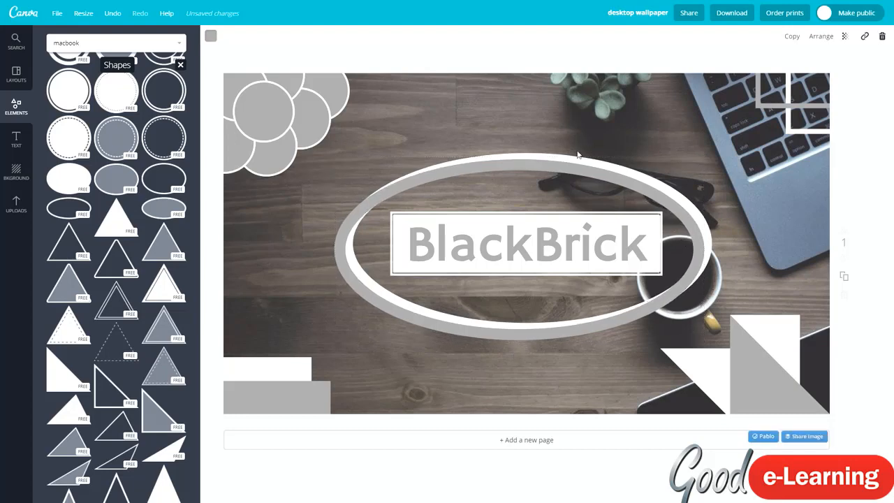
pyautogui.click(588, 362)
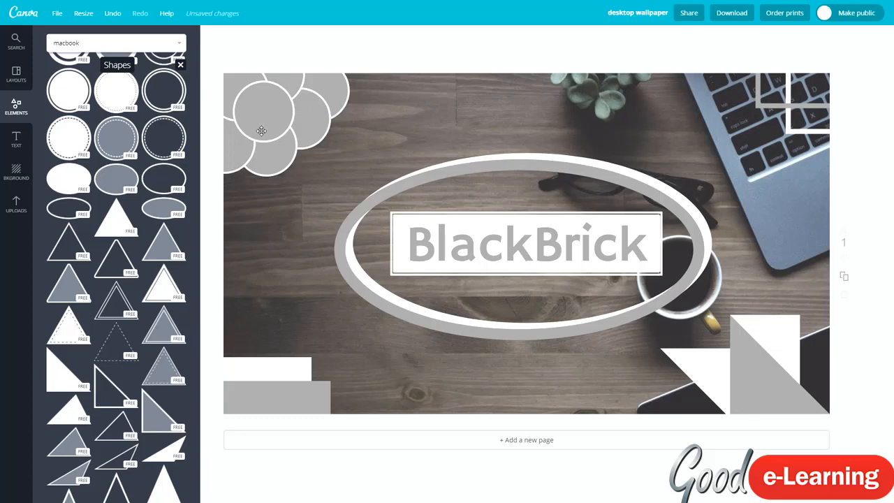
# Spread the grey circles into a scalloped border along the design's top and left edges, meeting at the upper-left corner.
pyautogui.moveTo(262, 131); pyautogui.dragTo(400, 83)
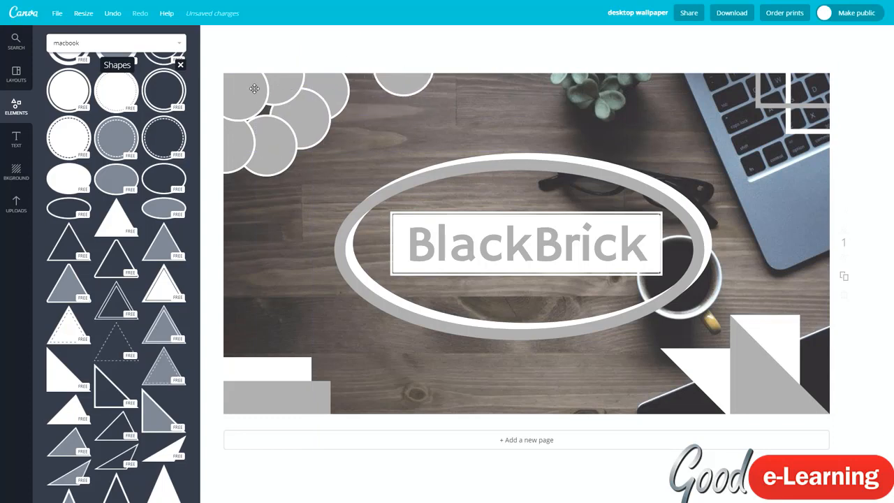
pyautogui.moveTo(254, 89); pyautogui.dragTo(346, 73)
pyautogui.moveTo(265, 140); pyautogui.dragTo(230, 69)
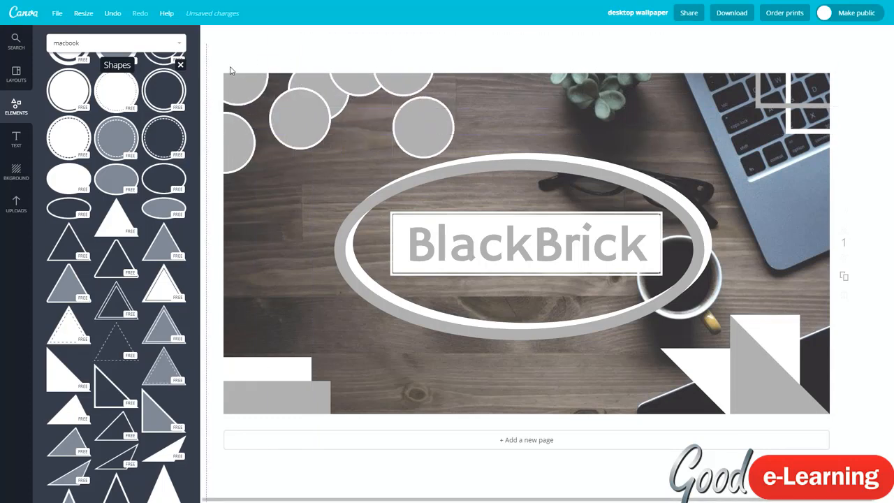
pyautogui.moveTo(286, 126); pyautogui.dragTo(257, 74)
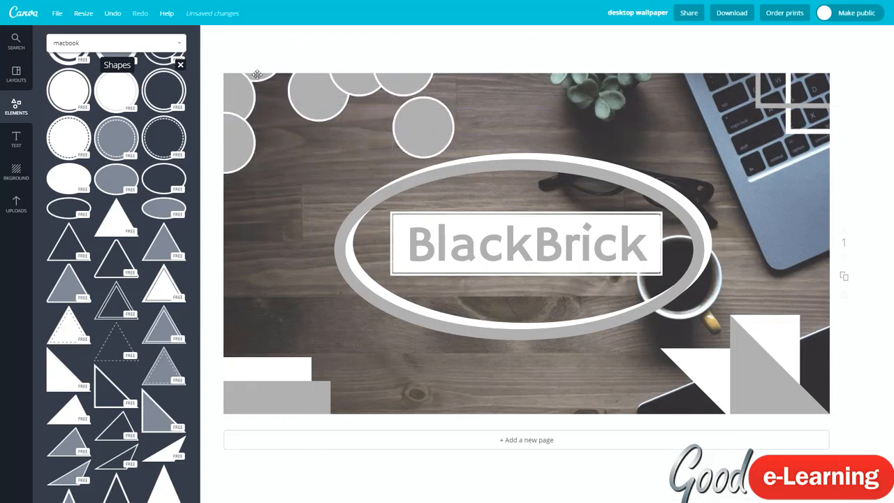
pyautogui.moveTo(307, 113); pyautogui.dragTo(300, 84)
pyautogui.moveTo(356, 91); pyautogui.dragTo(341, 94)
pyautogui.moveTo(399, 84); pyautogui.dragTo(224, 201)
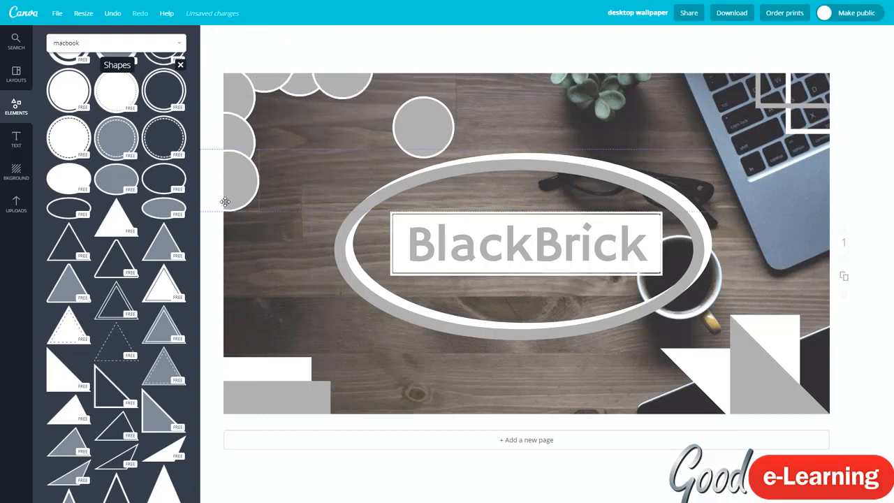
pyautogui.moveTo(405, 137); pyautogui.dragTo(230, 69)
pyautogui.click(404, 139)
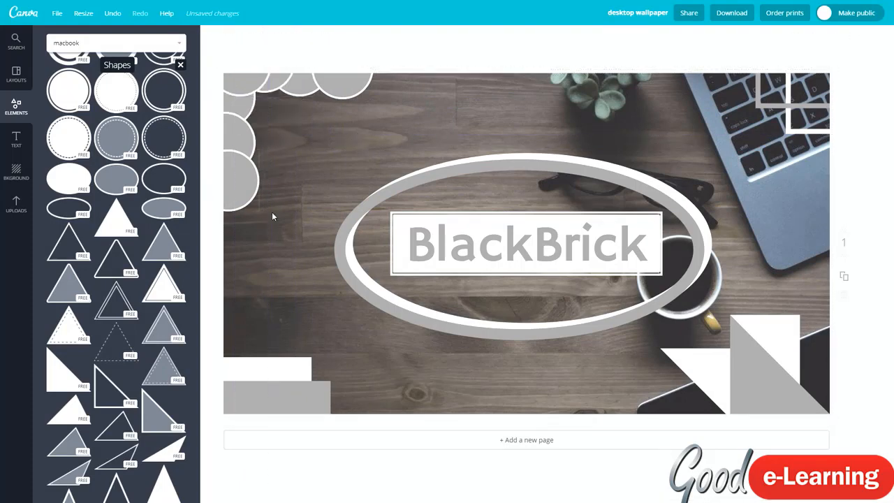
pyautogui.moveTo(302, 86); pyautogui.dragTo(305, 86)
# Save the wallpaper design and download it as a JPG.
pyautogui.click(57, 14)
pyautogui.click(67, 109)
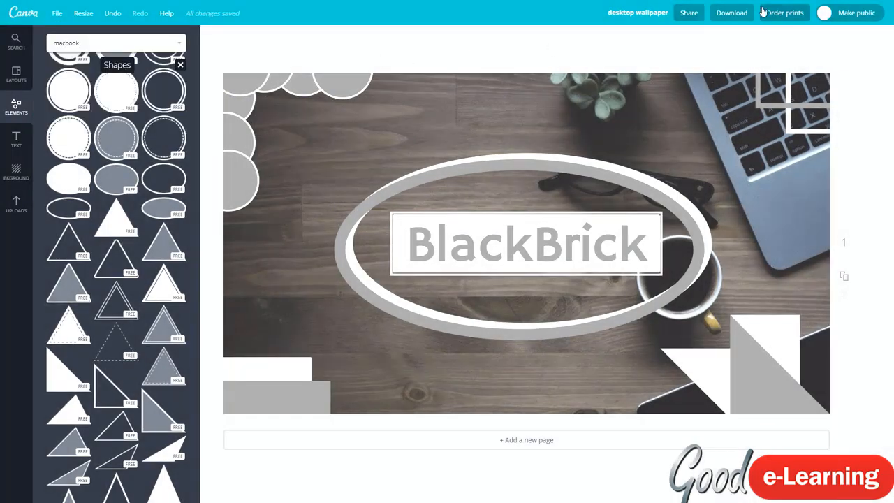
pyautogui.click(713, 10)
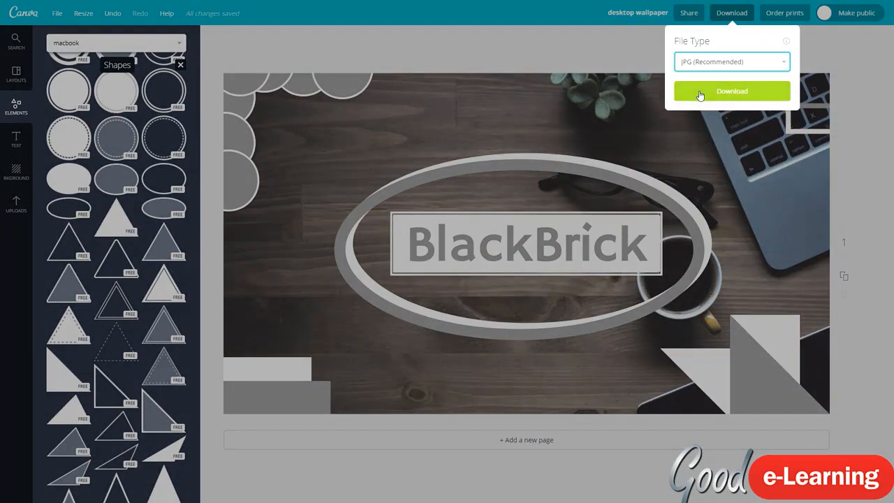
pyautogui.click(703, 93)
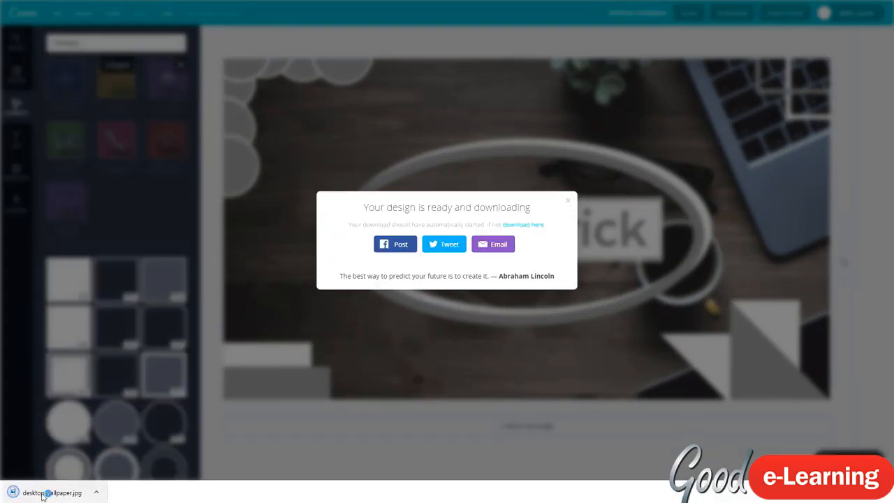
# Open the downloaded desktop wallpaper.jpg in Photos, set it as the desktop background and close the viewer.
pyautogui.click(42, 493)
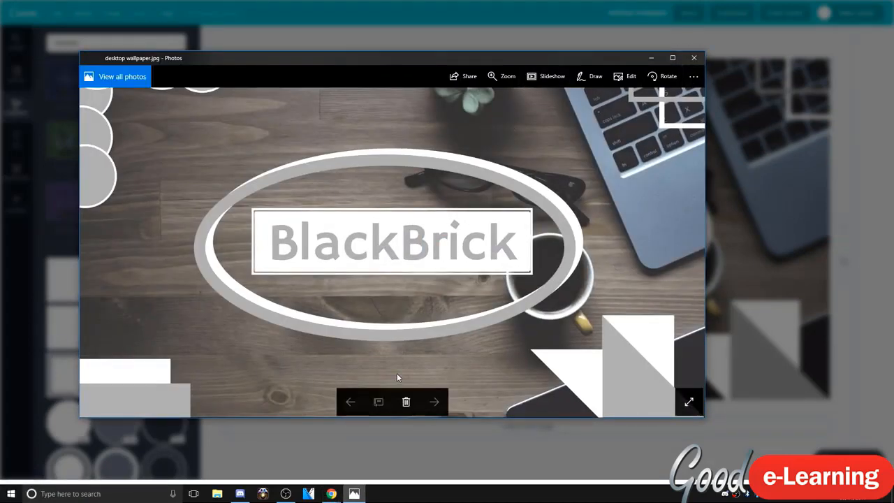
pyautogui.rightClick(243, 196)
pyautogui.moveTo(272, 364)
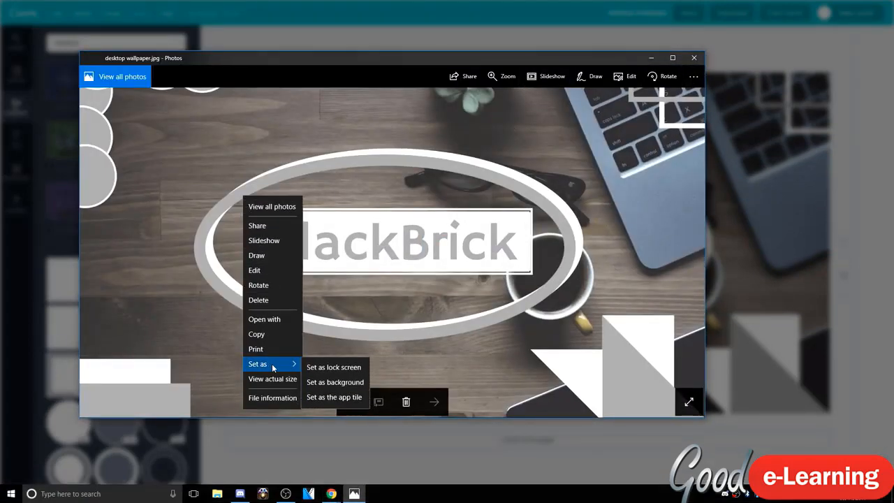
pyautogui.click(319, 382)
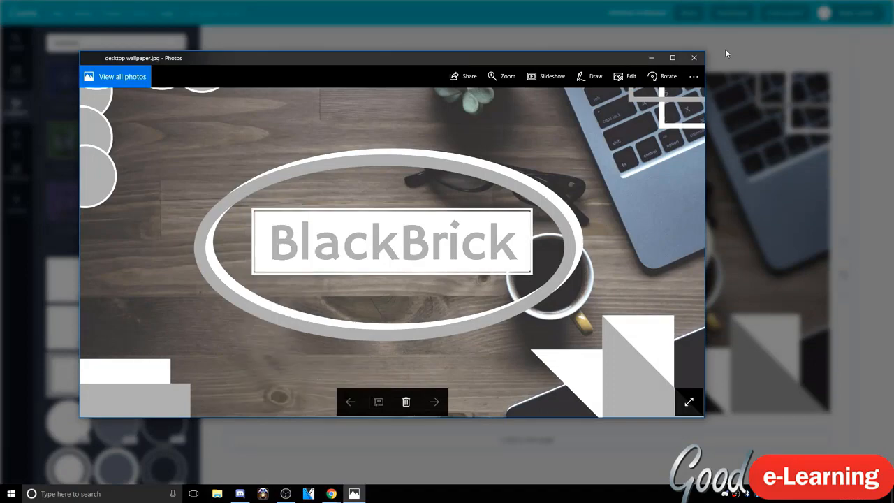
pyautogui.click(694, 58)
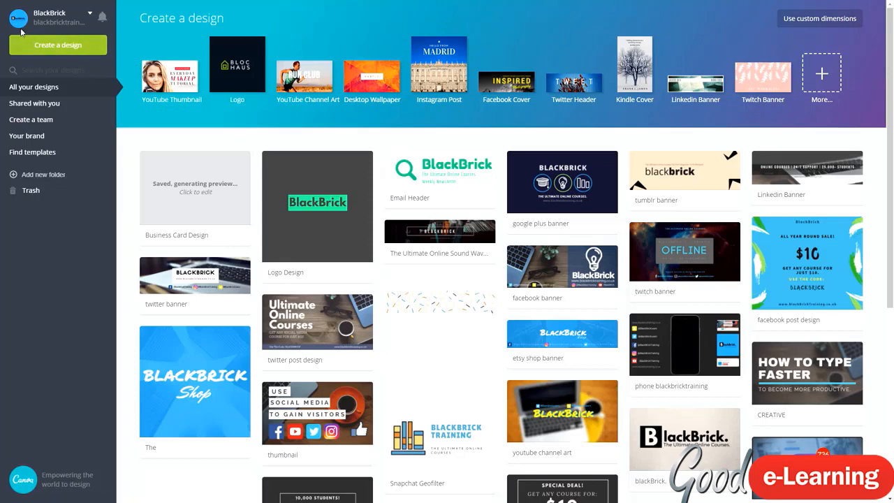
pyautogui.moveTo(167, 24); pyautogui.dragTo(208, 32)
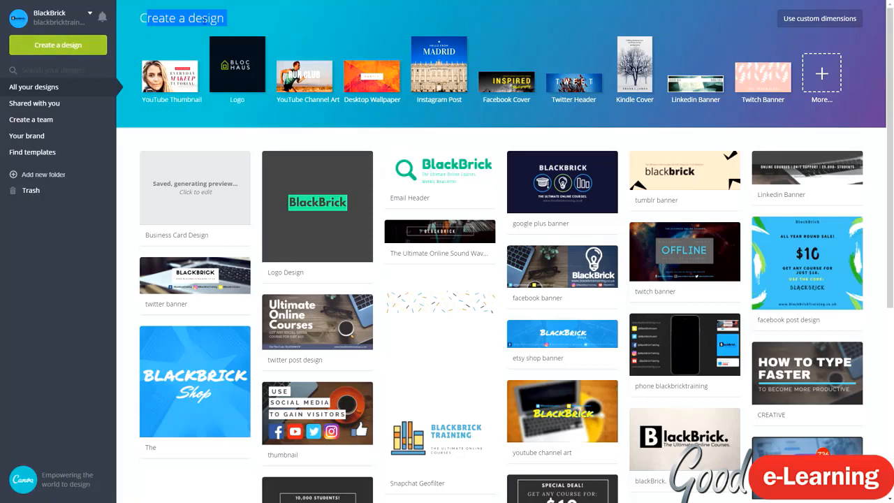
pyautogui.doubleClick(204, 19)
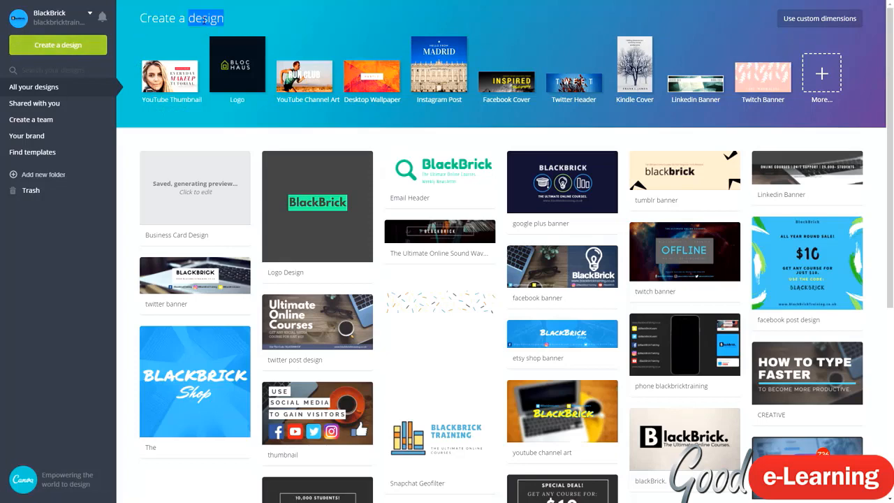
# Create a new Photo Collage design from the full list of design types.
pyautogui.click(826, 76)
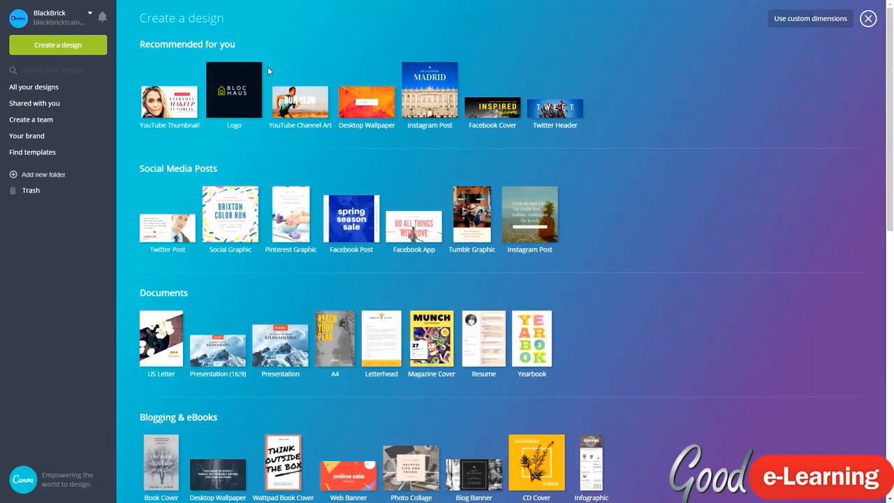
pyautogui.scroll(-5, 308, 159)
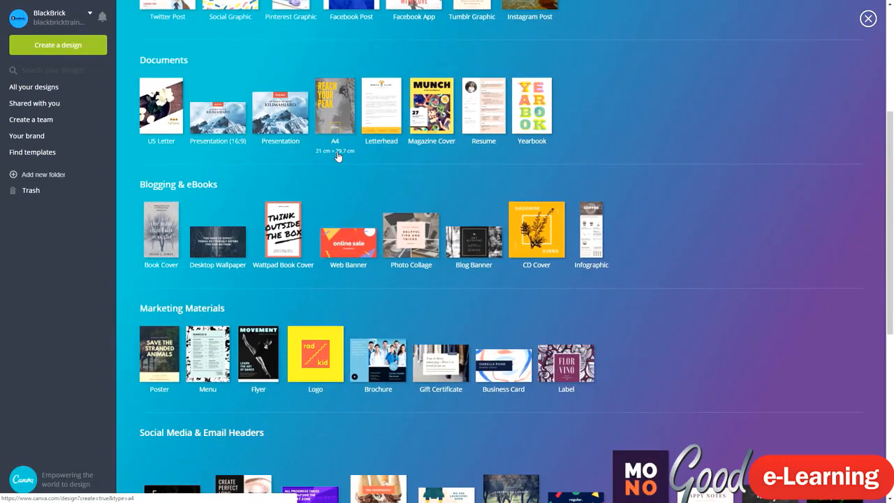
pyautogui.click(408, 250)
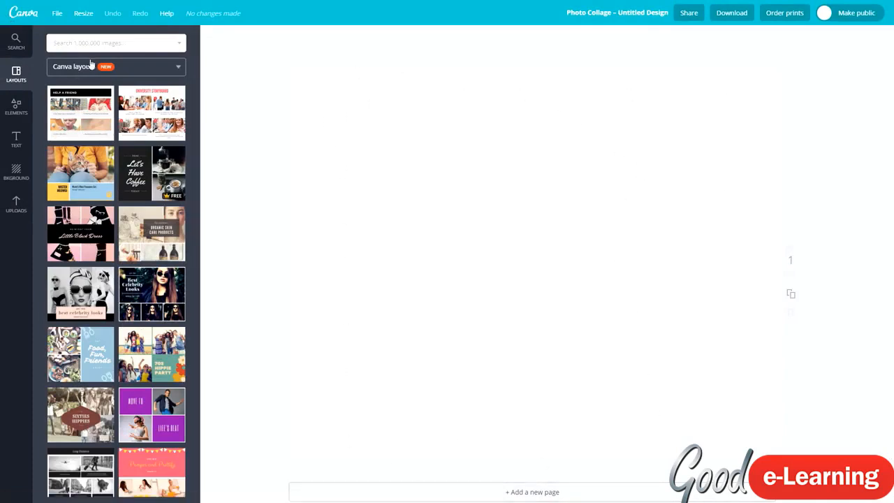
# Apply the wine and grapes "Cheers and Cheese!" layout with the white centre label to the blank collage.
pyautogui.scroll(-15, 111, 240)
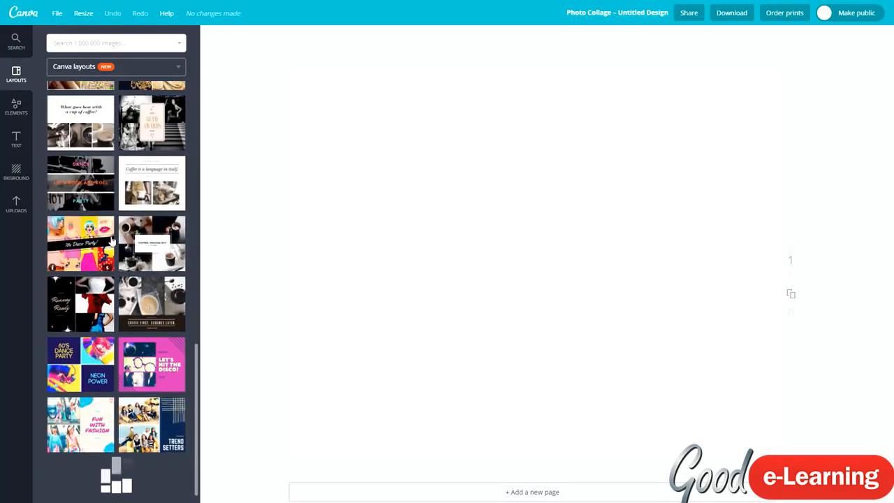
pyautogui.scroll(-10, 111, 240)
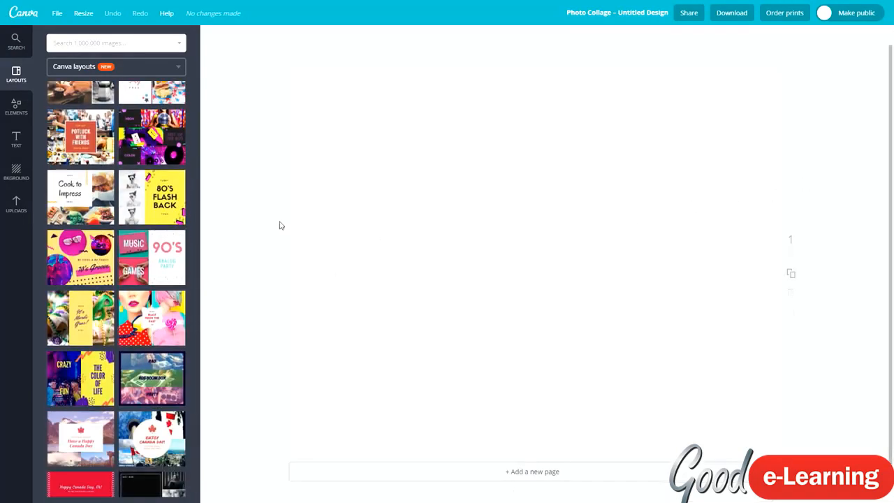
pyautogui.scroll(-10, 103, 358)
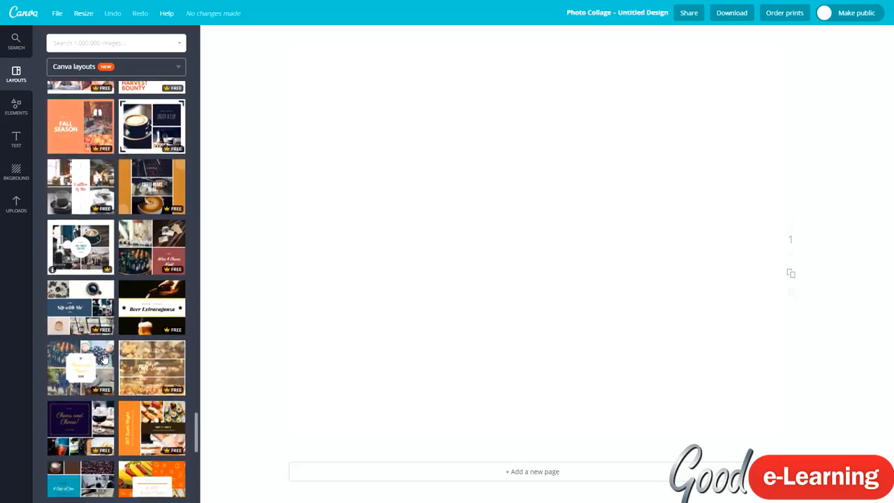
pyautogui.scroll(-3, 103, 359)
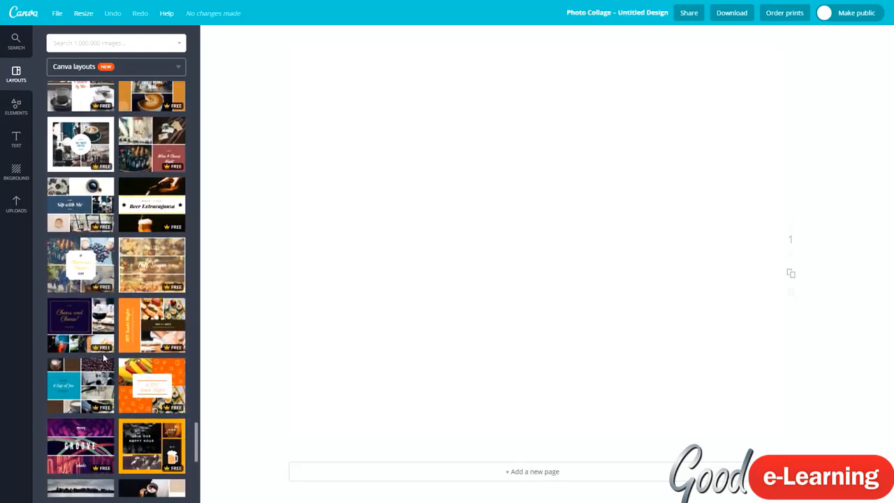
pyautogui.click(86, 289)
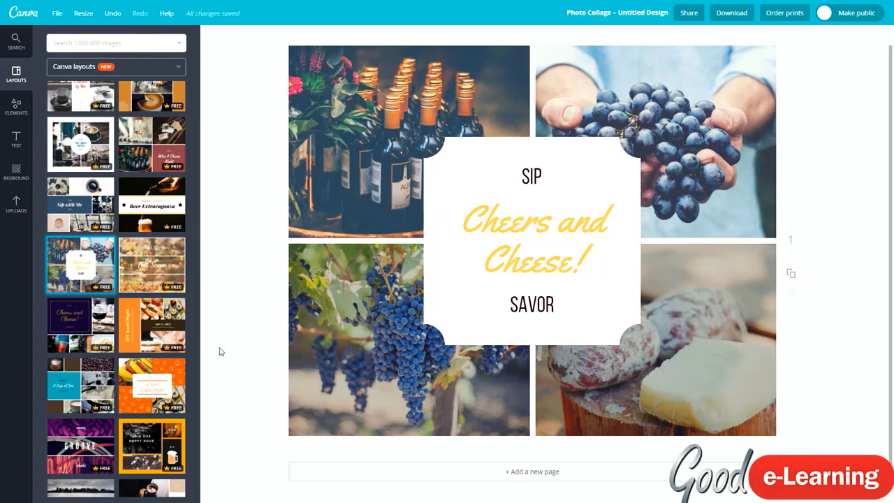
# Apply the three-photo coffee layout reading "Hey, Let's have a cup today." to the collage.
pyautogui.scroll(-3, 120, 253)
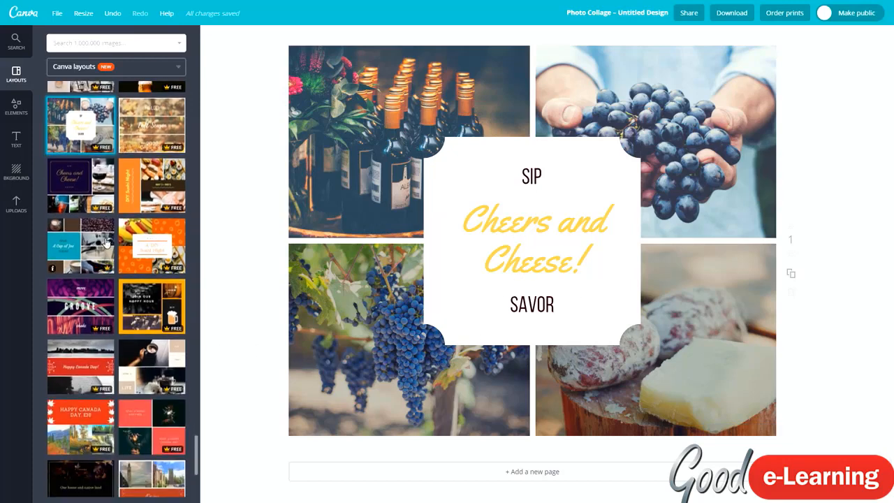
pyautogui.scroll(-10, 108, 246)
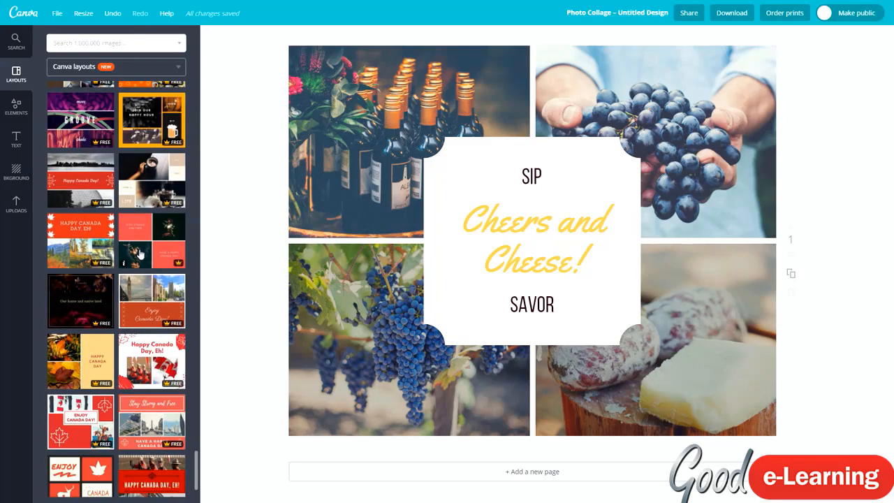
pyautogui.scroll(-5, 93, 329)
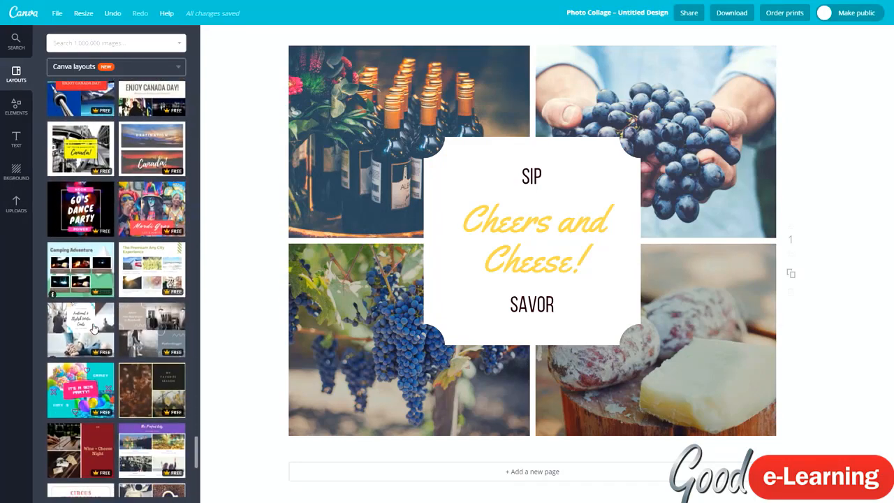
pyautogui.scroll(-5, 98, 315)
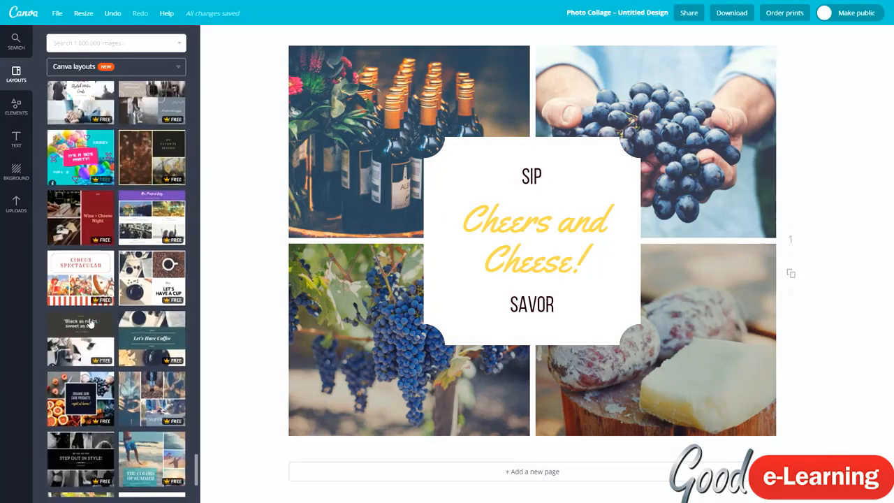
pyautogui.click(151, 246)
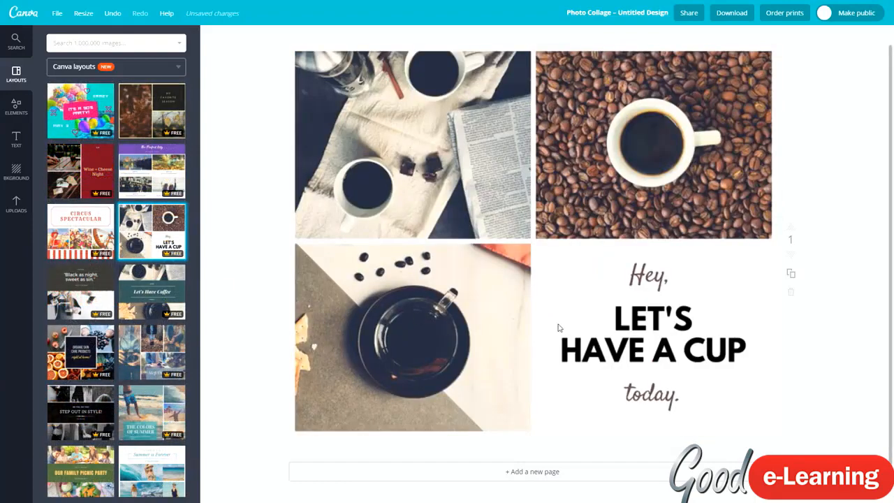
# Replace the collage's bold heading text with "WE ARE BLACKBRICK".
pyautogui.click(640, 325)
pyautogui.doubleClick(641, 326)
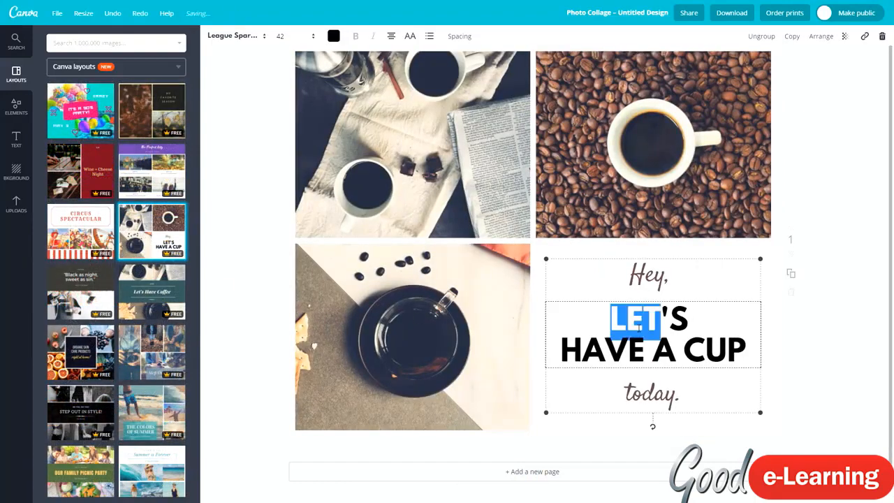
pyautogui.moveTo(640, 326); pyautogui.dragTo(746, 344)
pyautogui.write('W')
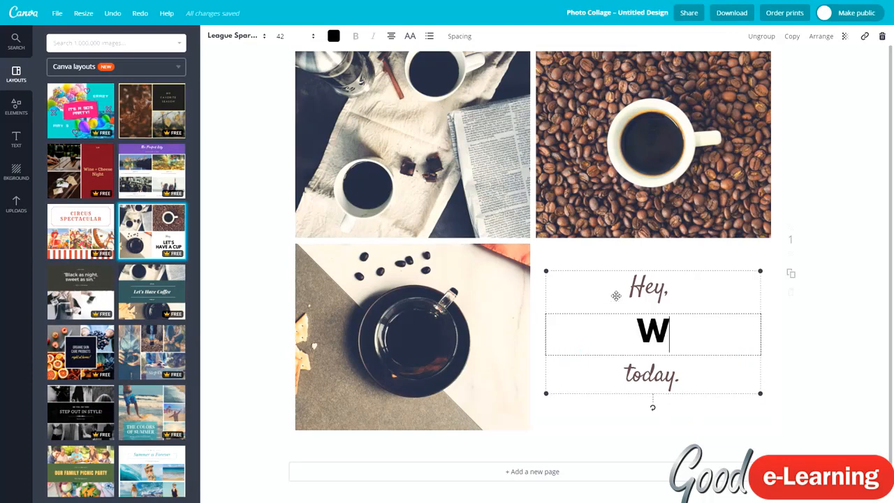
pyautogui.write('E ARE BLA')
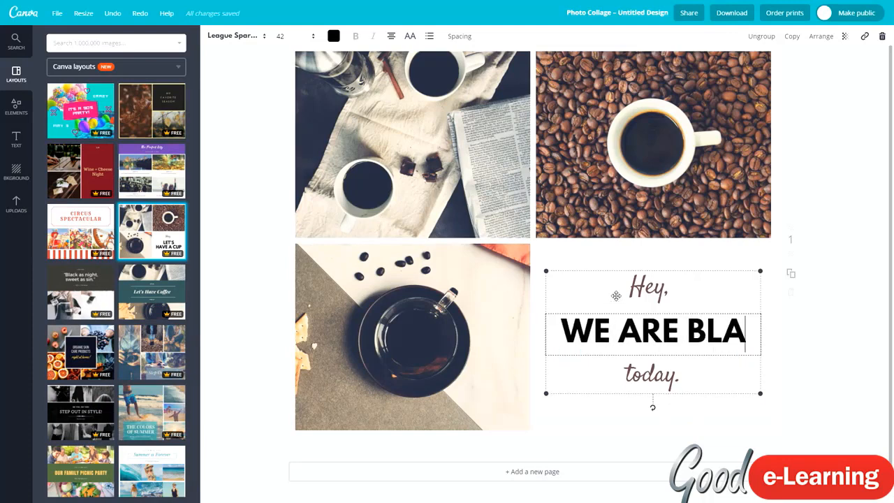
pyautogui.write('CKBRICK')
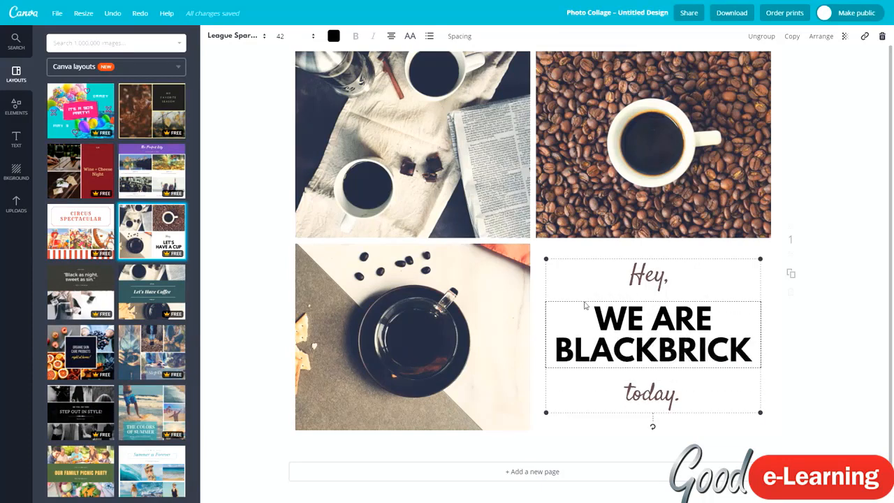
# Change the script word "today" below the heading to "training".
pyautogui.doubleClick(641, 393)
pyautogui.write('training')
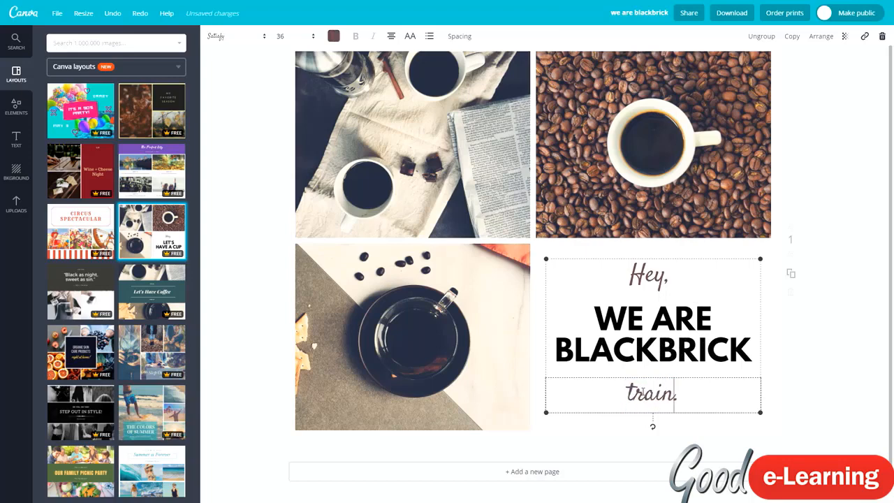
pyautogui.click(796, 367)
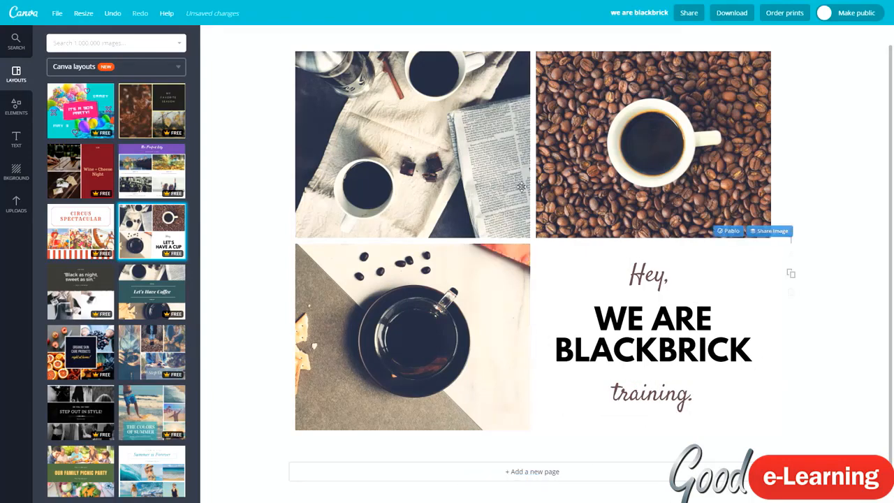
# Search the image library for "macbook".
pyautogui.click(115, 37)
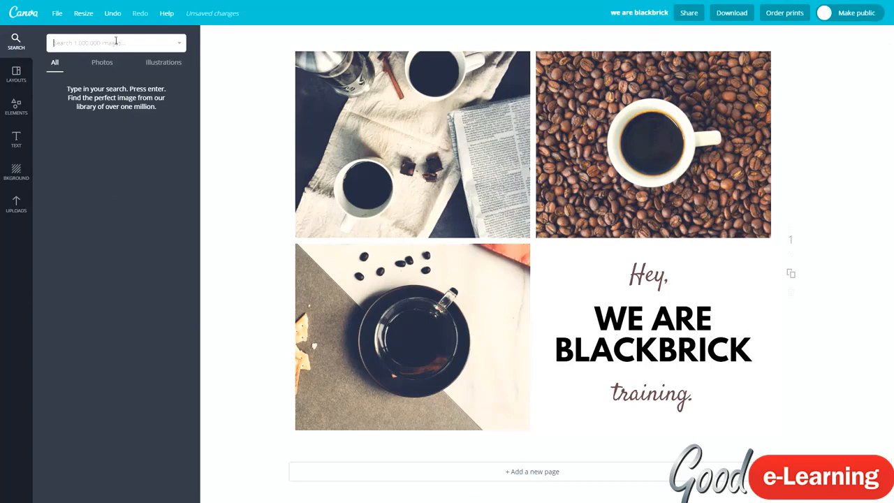
pyautogui.write('macbook')
pyautogui.press('Return')
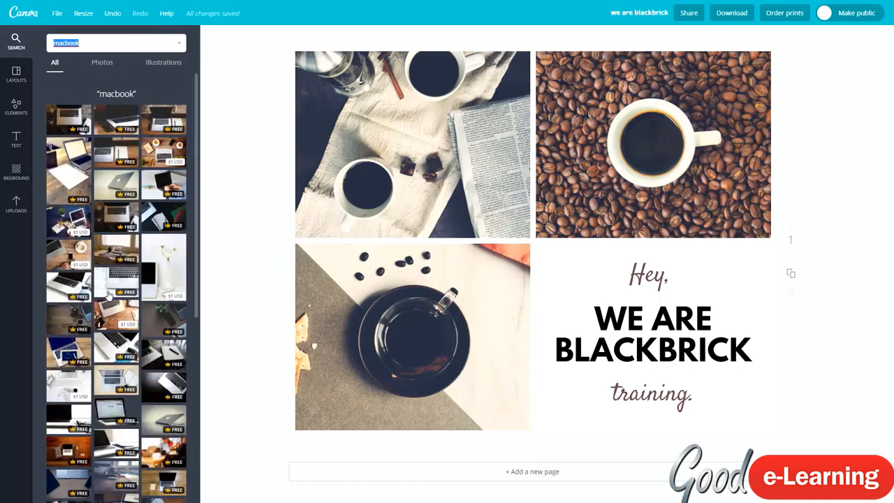
# Fill the collage's upper-left frame with the photo of a laptop on a desk by a window and review its filter settings.
pyautogui.moveTo(106, 255); pyautogui.dragTo(412, 147)
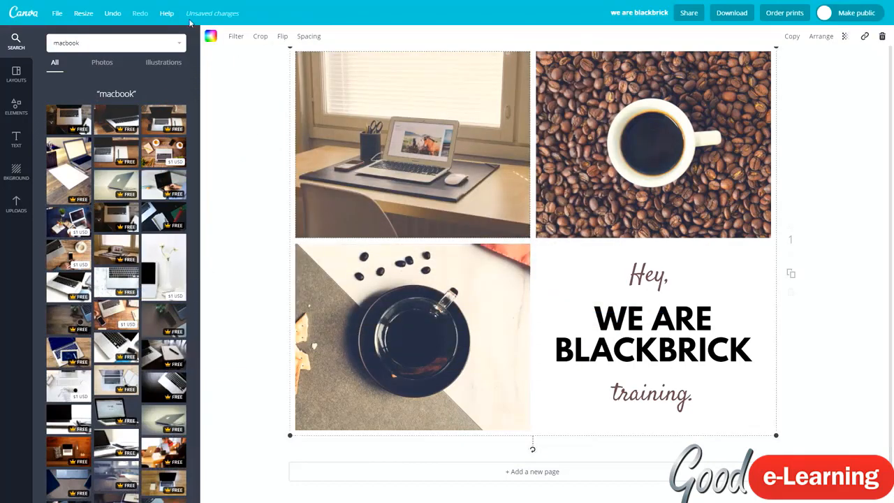
pyautogui.click(236, 37)
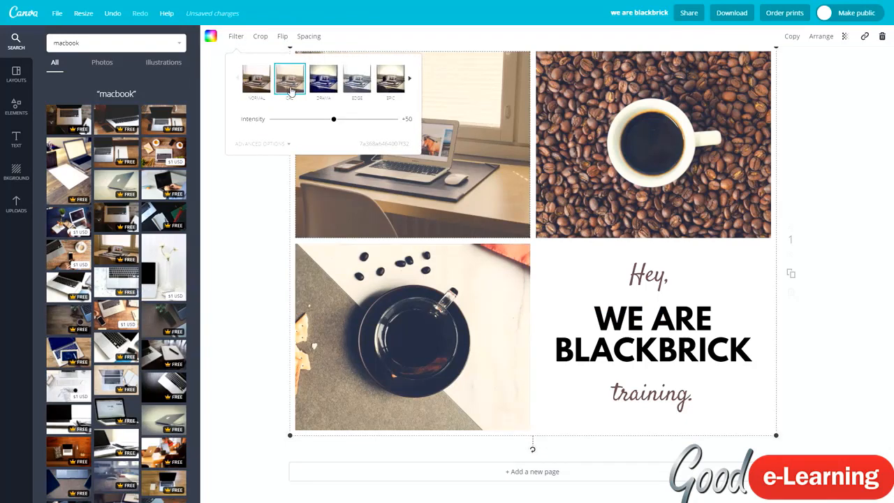
pyautogui.click(250, 173)
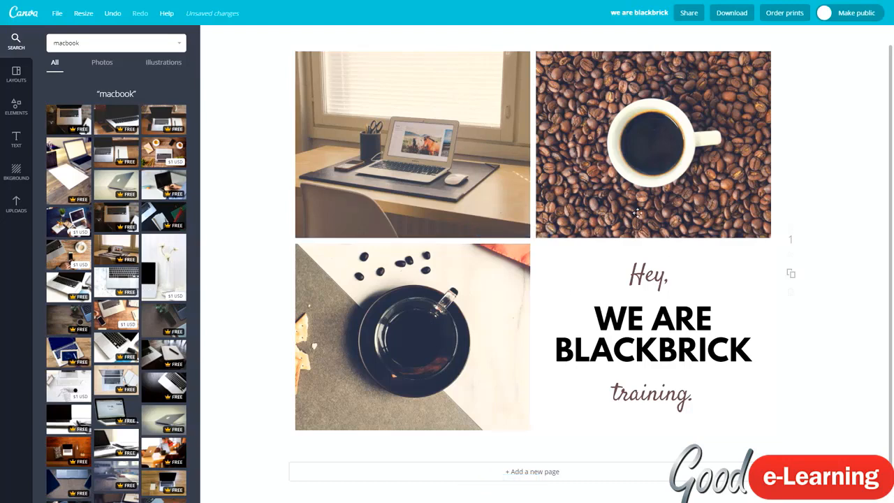
pyautogui.click(306, 177)
pyautogui.click(236, 36)
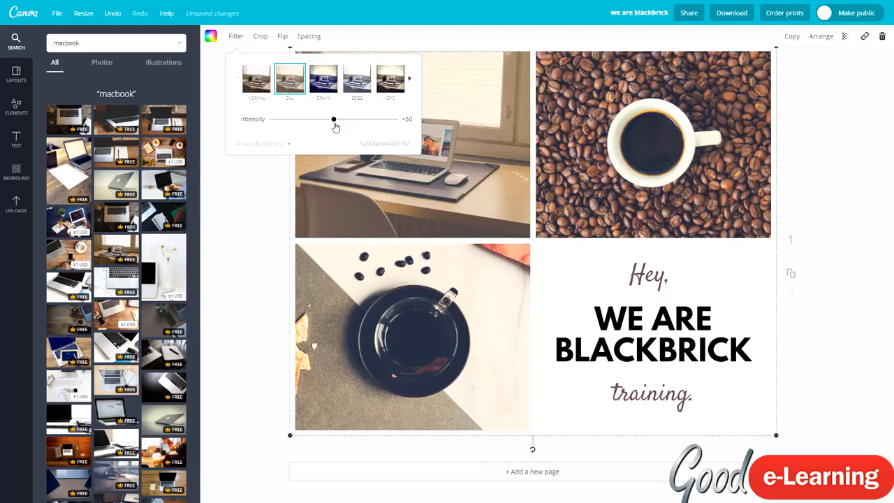
pyautogui.click(245, 257)
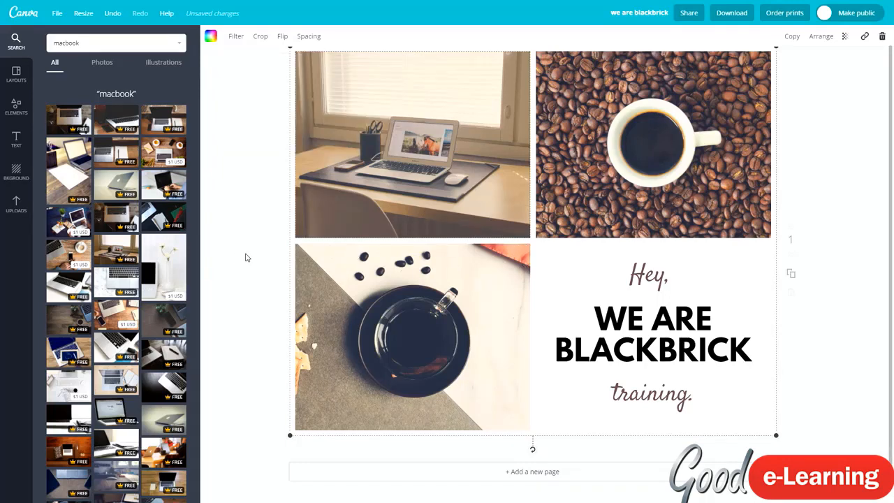
pyautogui.click(244, 256)
# Fill the upper-right frame with the laptop-and-notebook photo and the lower-left frame with the laptop-on-burlap photo.
pyautogui.scroll(-1, 79, 263)
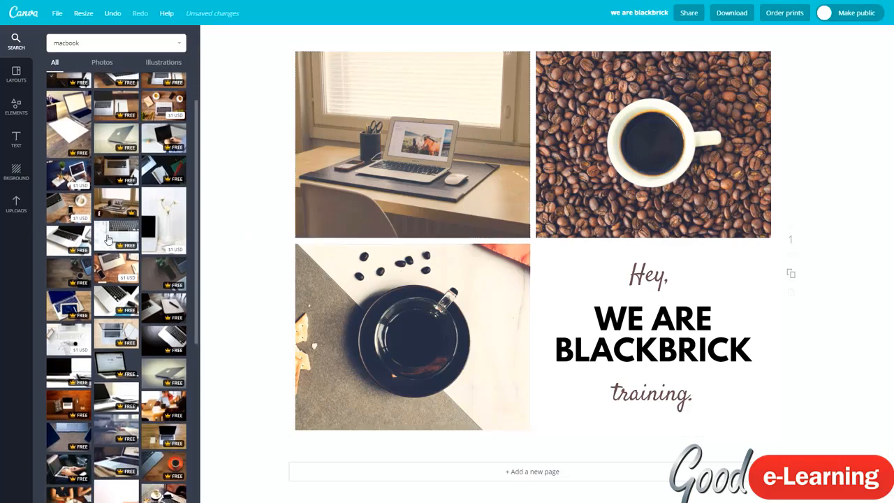
pyautogui.scroll(-4, 161, 297)
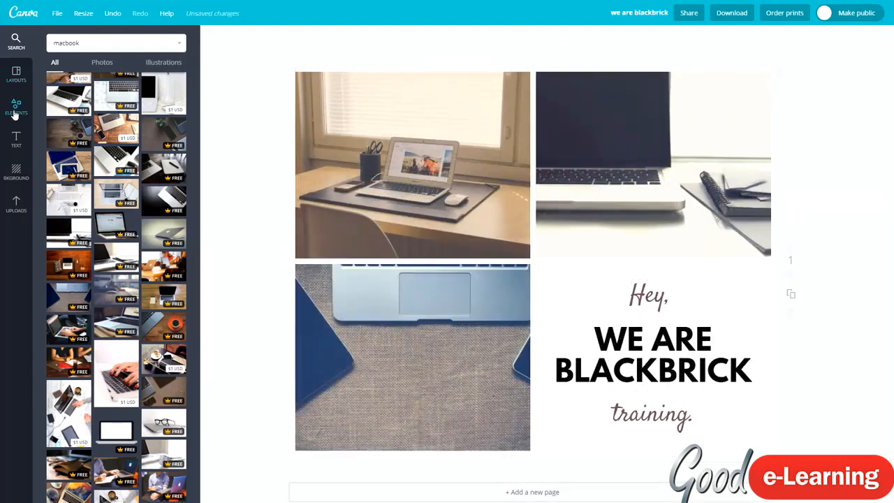
# Search the image library for "cup of coffee" and fill the upper-right frame with the photo of a mug held in knitted gloves.
pyautogui.scroll(1, 107, 162)
pyautogui.scroll(2, 107, 162)
pyautogui.doubleClick(94, 45)
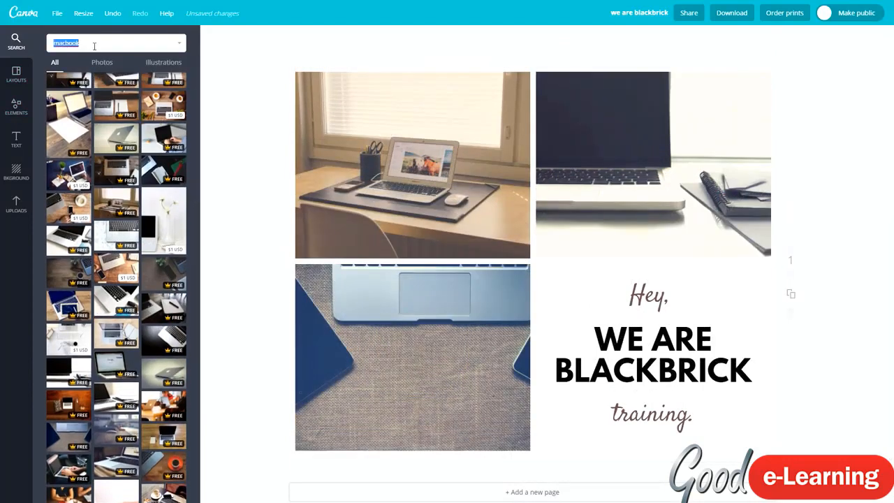
pyautogui.write('cup of coffee')
pyautogui.press('Return')
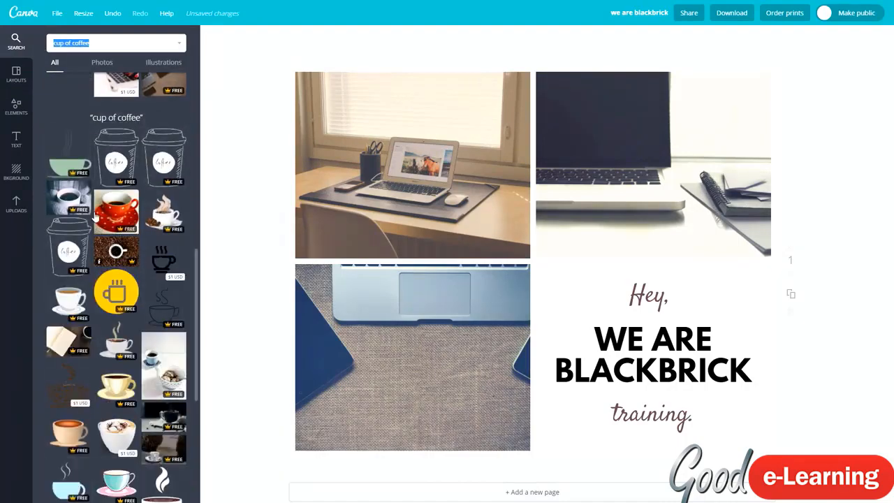
pyautogui.moveTo(69, 201); pyautogui.dragTo(637, 199)
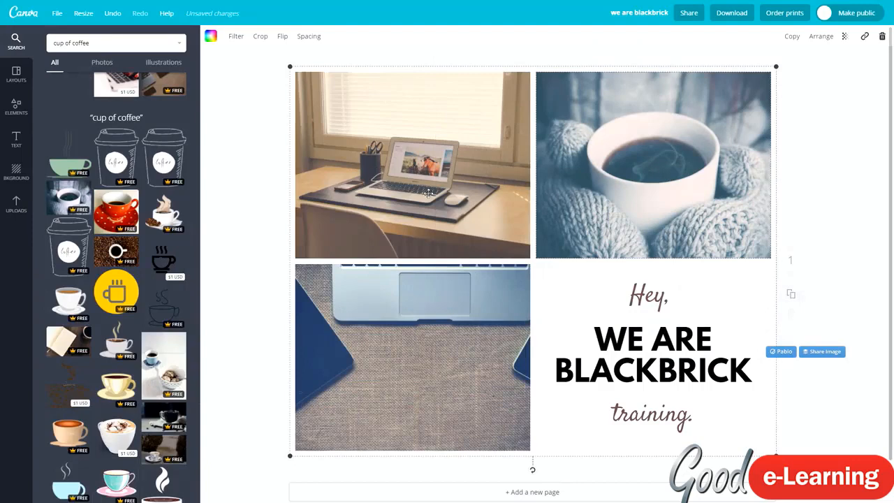
# Search the image library for "macbook" again and browse the photos.
pyautogui.click(107, 42)
pyautogui.write('macbook')
pyautogui.press('Return')
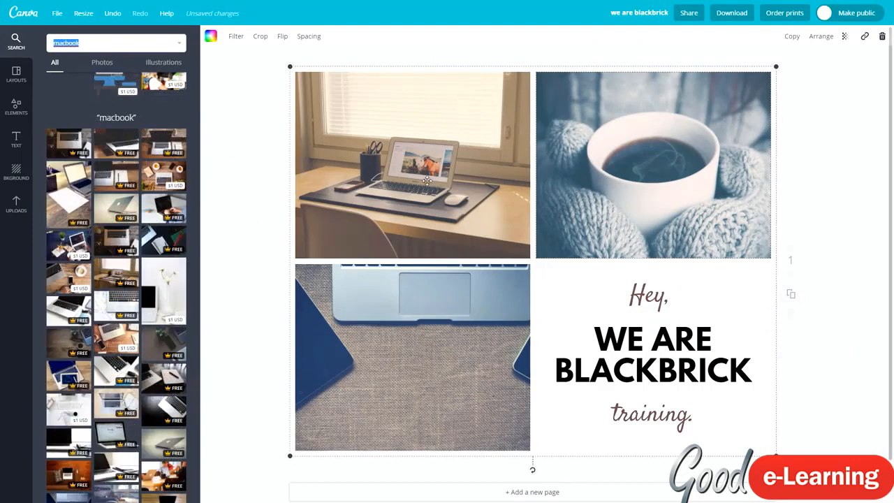
pyautogui.scroll(-1, 222, 402)
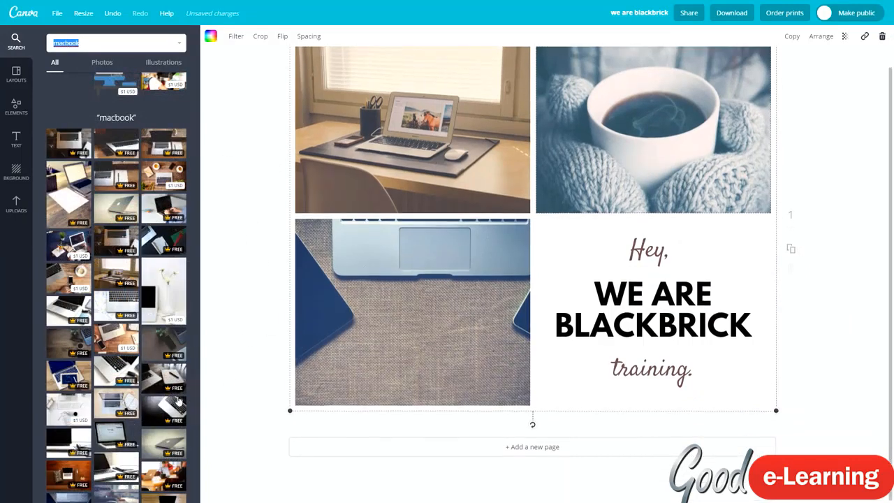
pyautogui.scroll(-4, 122, 370)
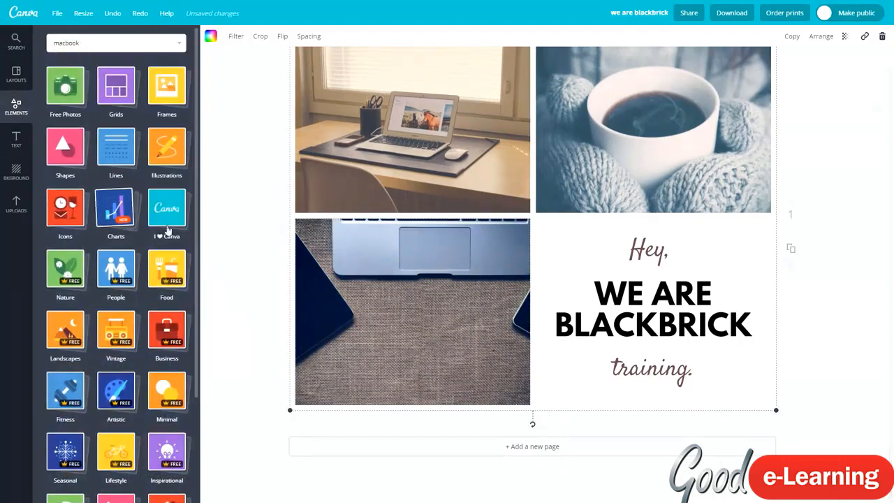
# Fill the collage's lower-left frame with the uploaded BlackBrick image that has the code background.
pyautogui.click(15, 204)
pyautogui.scroll(-5, 65, 271)
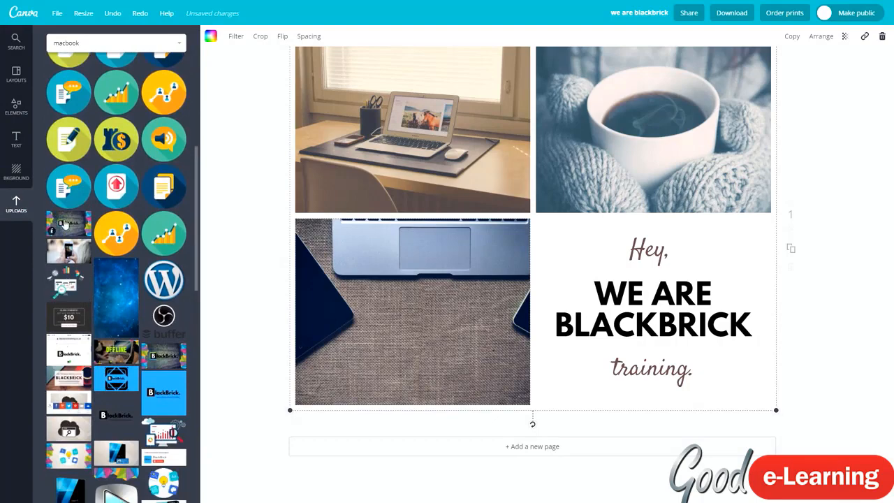
pyautogui.moveTo(64, 224); pyautogui.dragTo(410, 282)
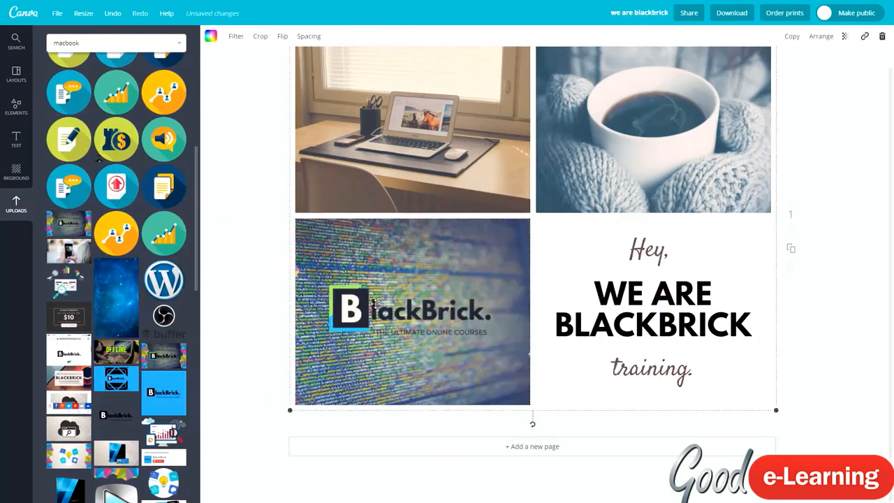
pyautogui.click(276, 267)
pyautogui.scroll(1, 446, 203)
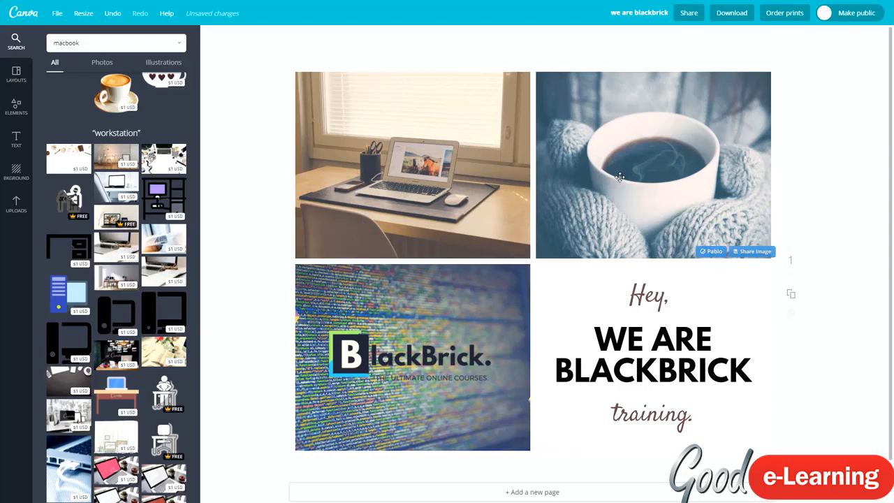
# Rename the design as "photo collage design".
pyautogui.click(634, 14)
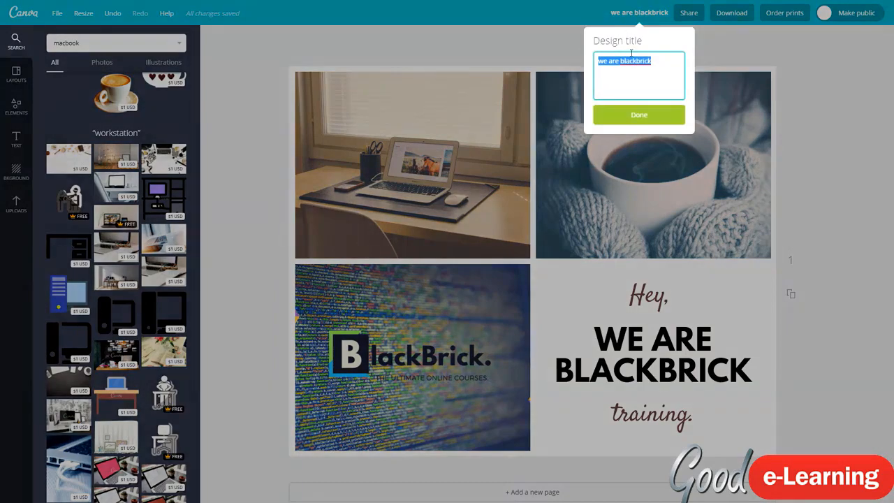
pyautogui.write('photo collage design')
pyautogui.press('Return')
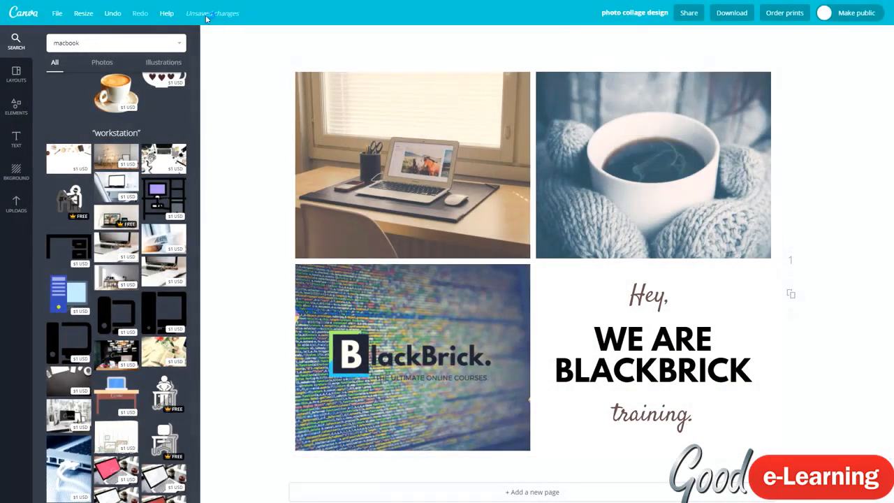
pyautogui.click(63, 19)
pyautogui.click(223, 38)
# Add a second page and apply the "Dapper Essentials" collage layout to it.
pyautogui.scroll(-1, 272, 182)
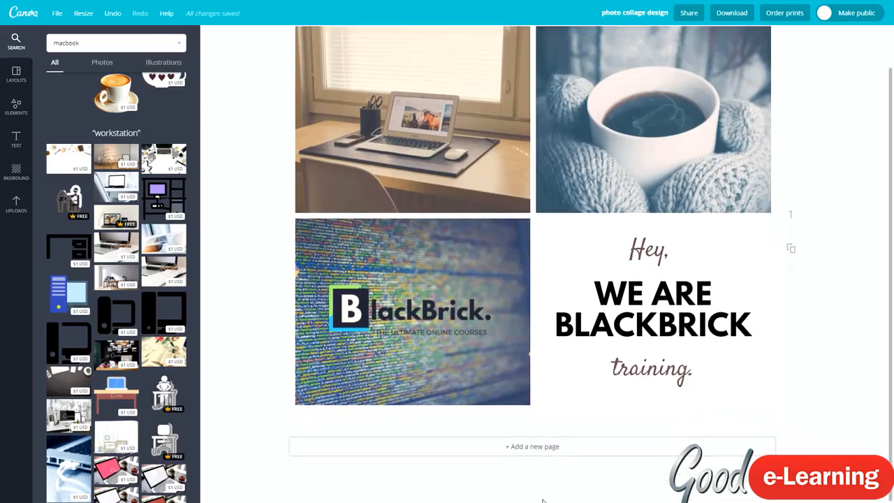
pyautogui.click(539, 449)
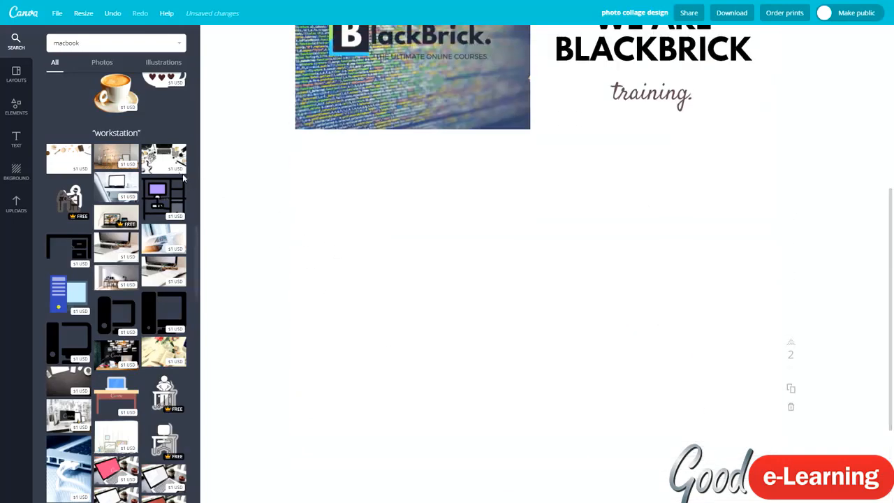
pyautogui.click(16, 108)
pyautogui.click(16, 75)
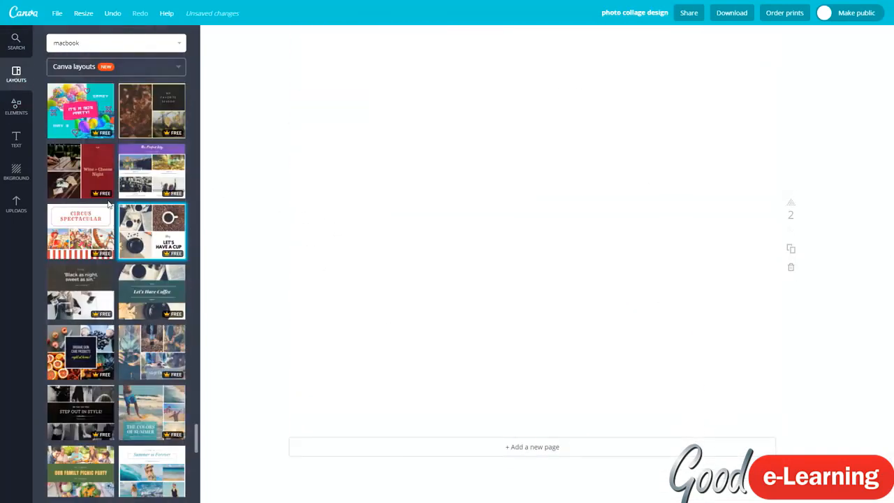
pyautogui.scroll(-2, 108, 205)
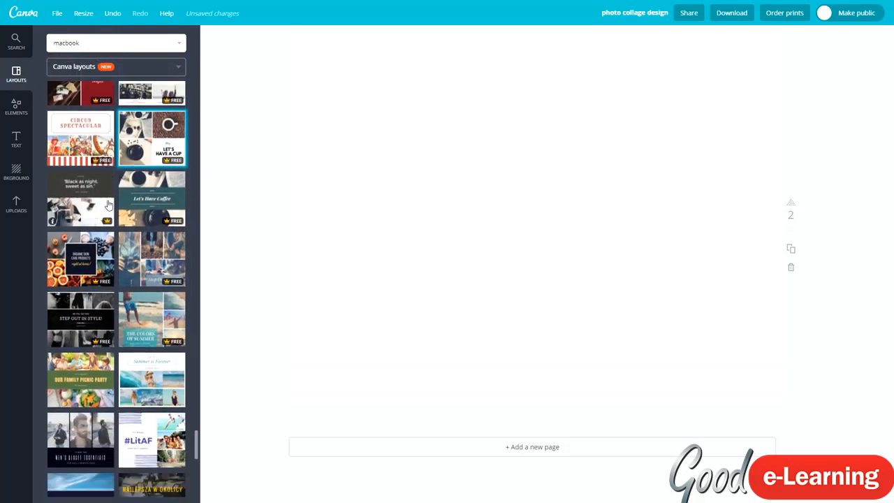
pyautogui.scroll(-8, 108, 207)
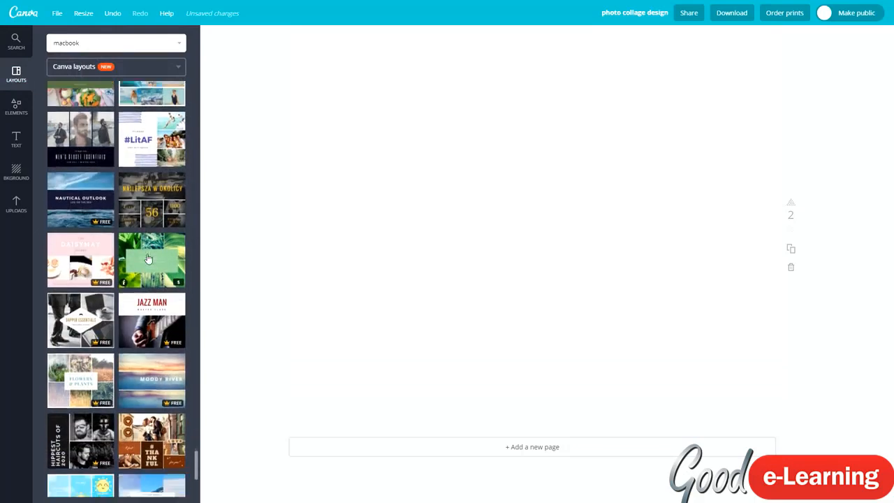
pyautogui.click(112, 219)
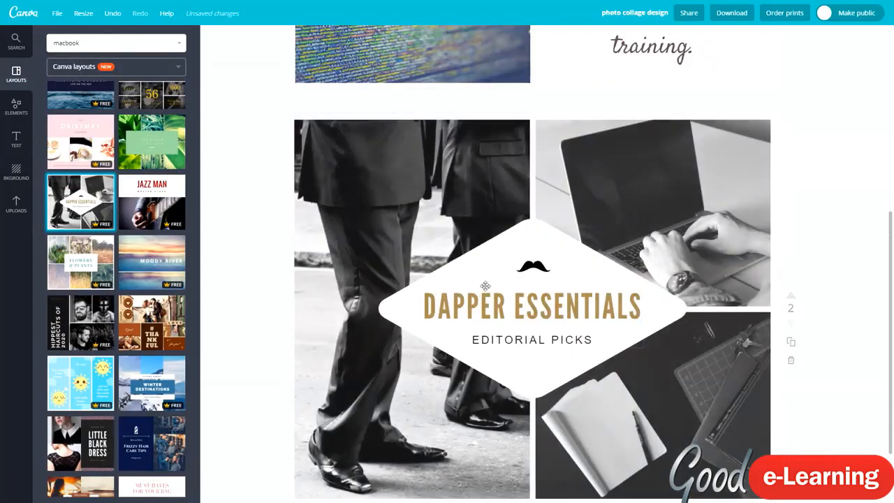
# Replace the "DAPPER ESSENTIALS" heading on page 2 with "BLACKBRICK".
pyautogui.scroll(-1, 489, 231)
pyautogui.click(520, 253)
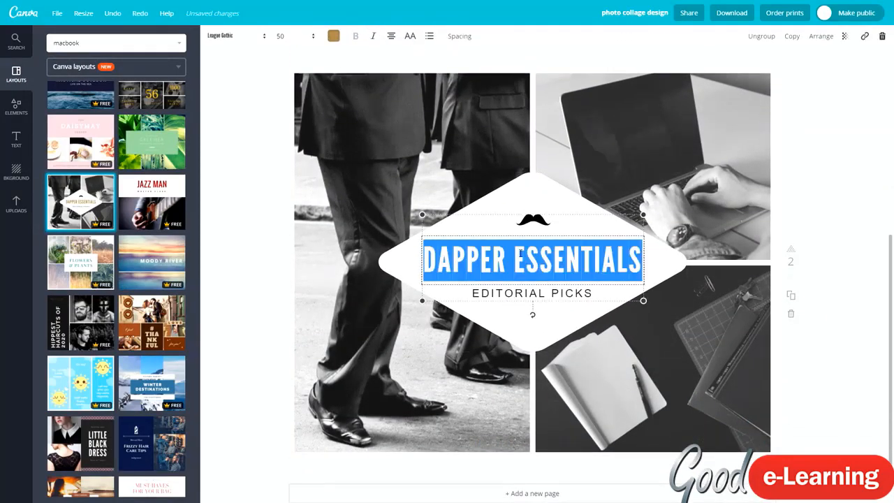
pyautogui.write('BLACKBRICK')
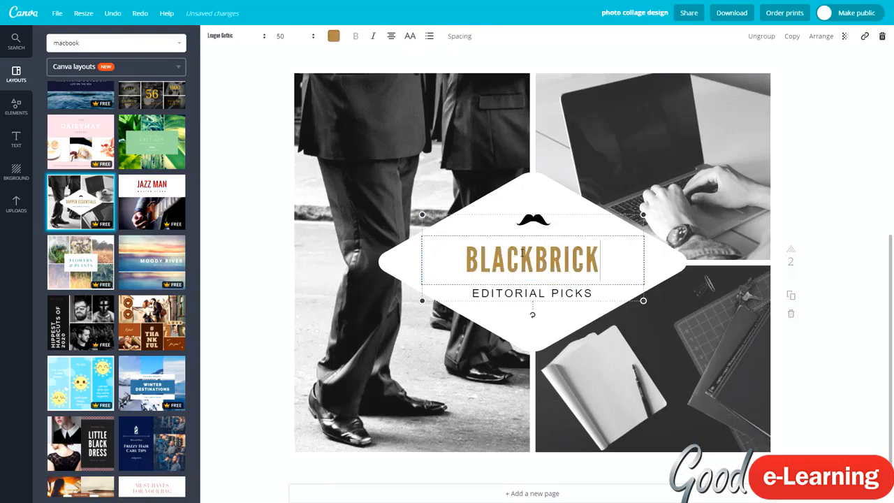
pyautogui.click(493, 294)
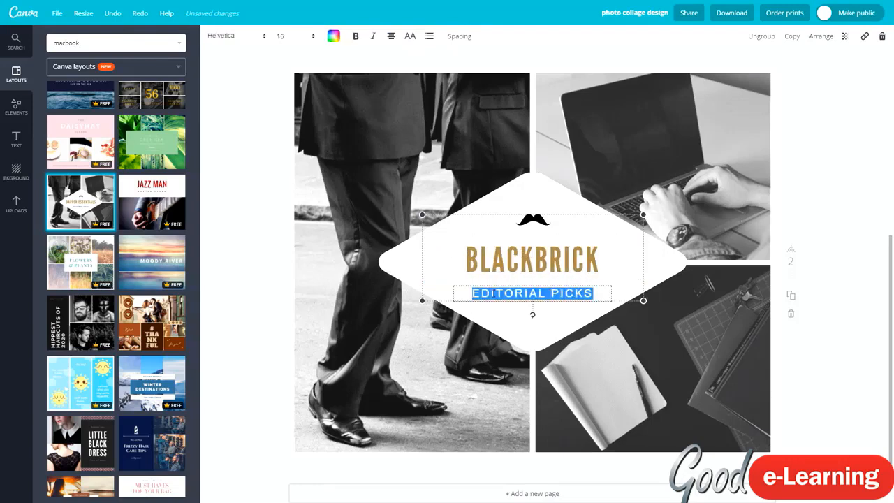
pyautogui.write('THE ULTIMATE ONLINE')
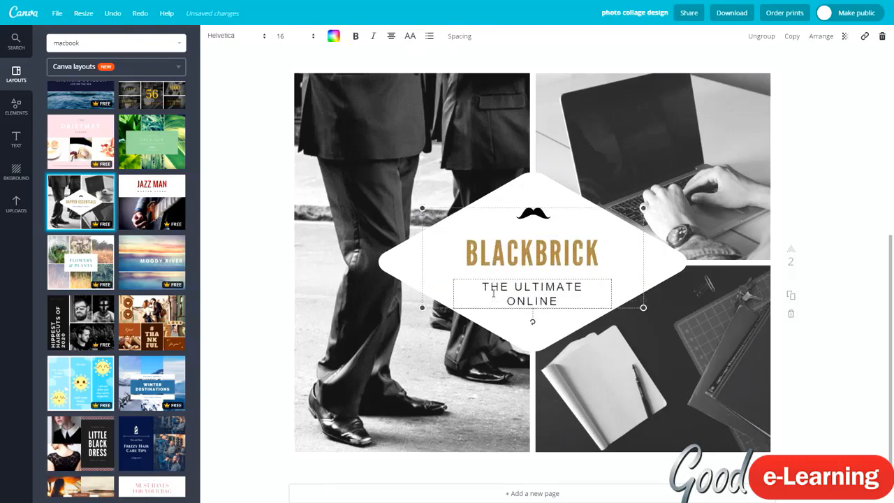
pyautogui.hotkey('ctrl', 'a')
pyautogui.press('BackSpace')
pyautogui.write('W')
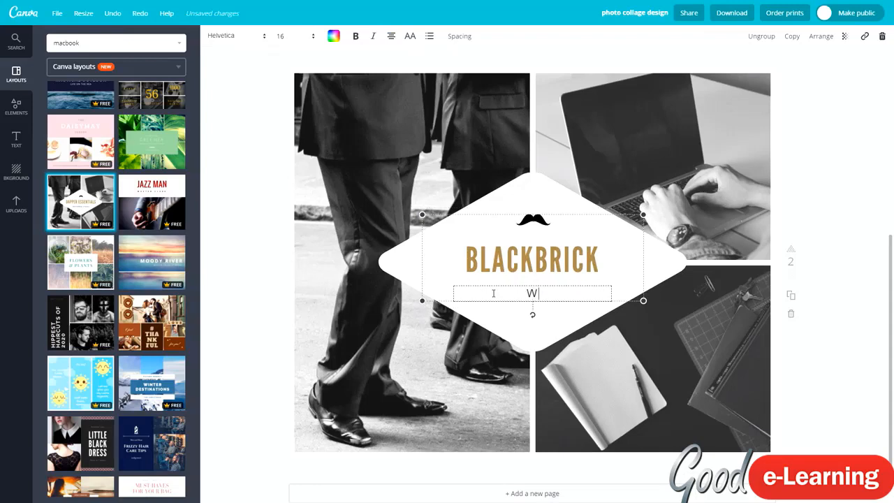
pyautogui.write('WW.BLACKBRICKTRAINING.CO.UK')
pyautogui.click(279, 35)
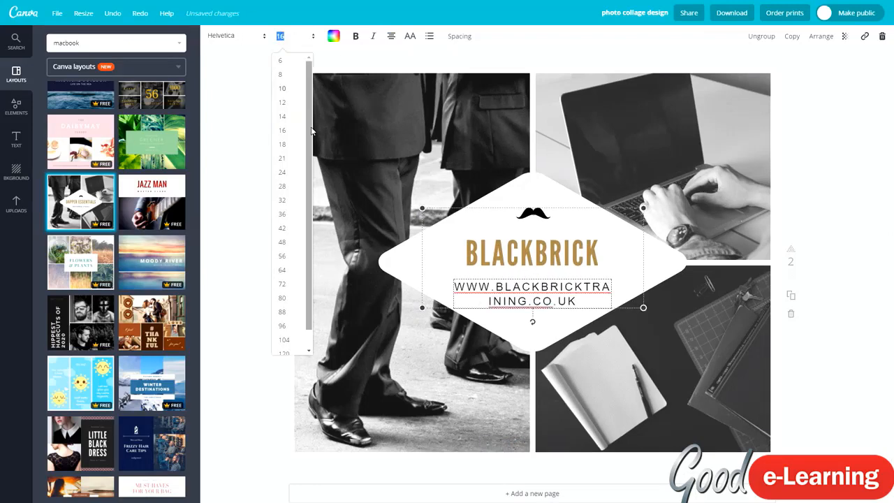
pyautogui.click(289, 93)
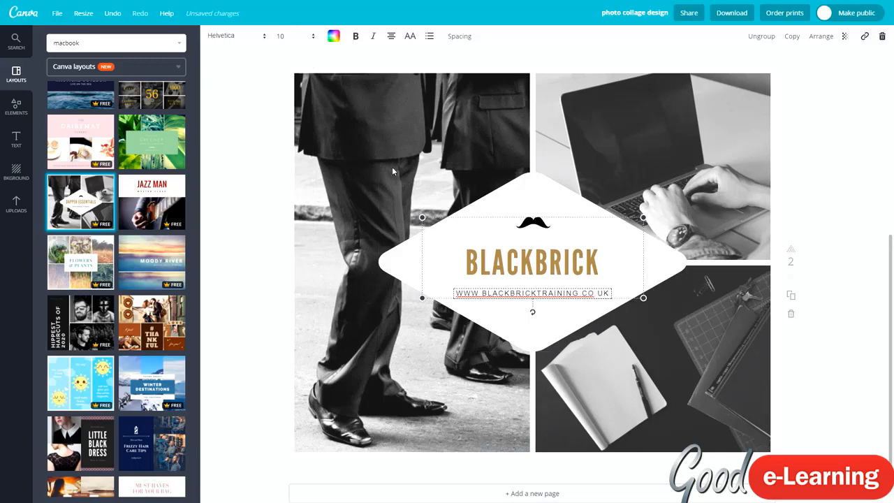
# Try font size 12 on the web address line and set it back to 10.
pyautogui.click(295, 40)
pyautogui.click(298, 118)
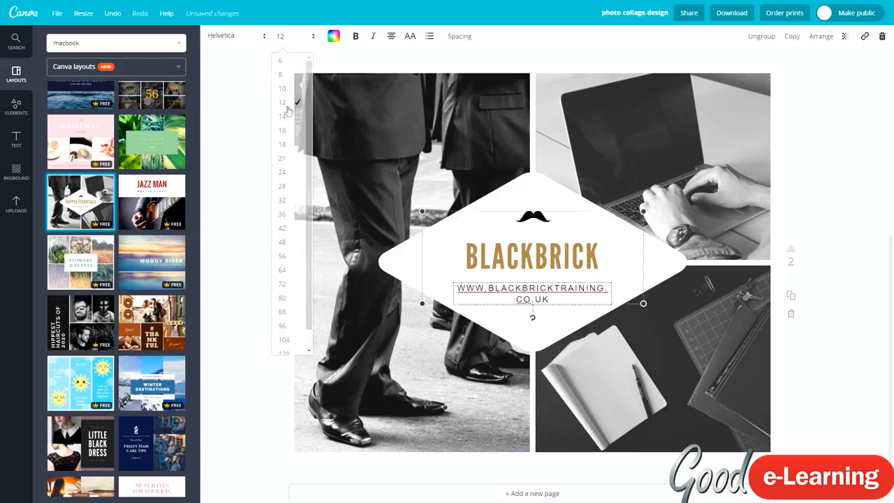
pyautogui.click(279, 36)
pyautogui.click(300, 87)
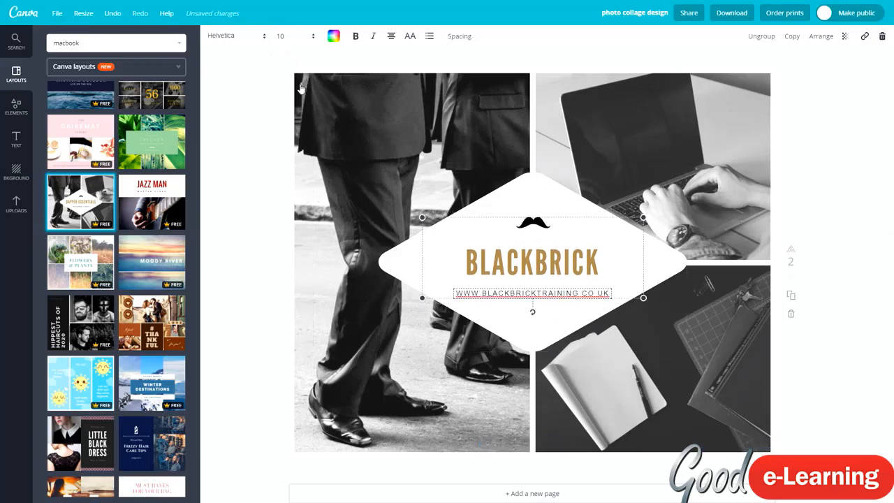
pyautogui.click(263, 218)
# Add the light bulb icon from the icon collection to page 2 and shrink it to a small graphic.
pyautogui.click(533, 222)
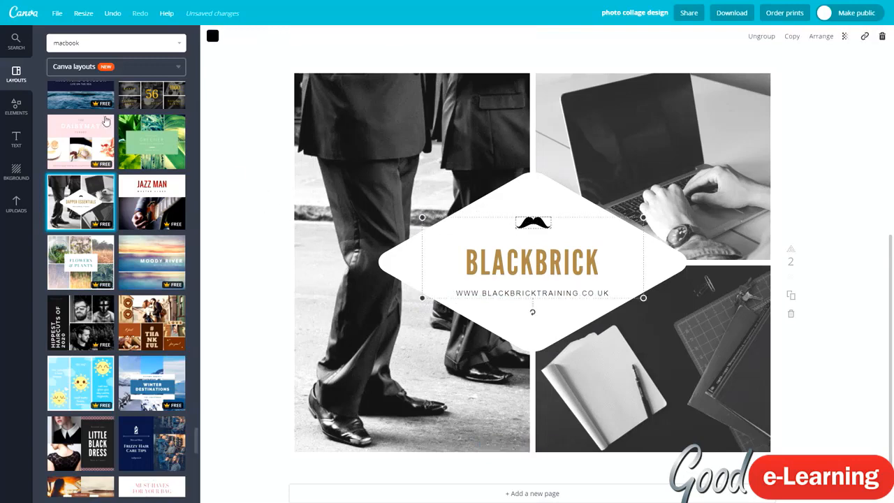
pyautogui.click(18, 116)
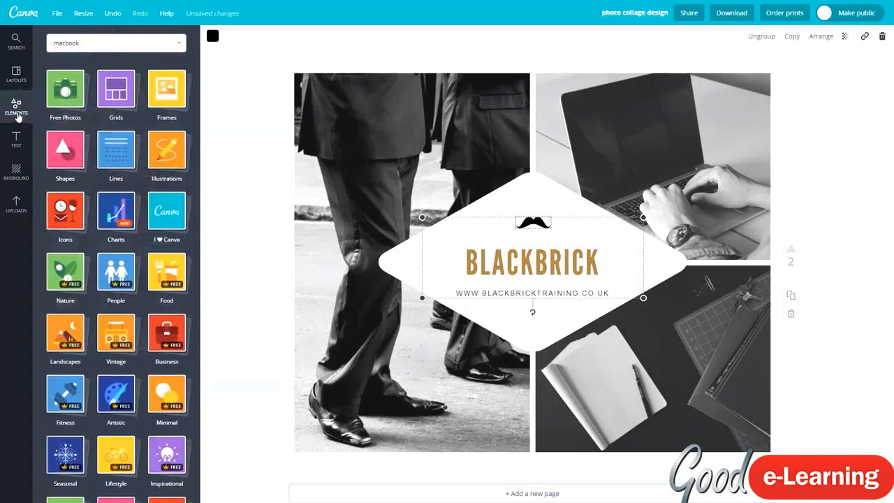
pyautogui.click(79, 222)
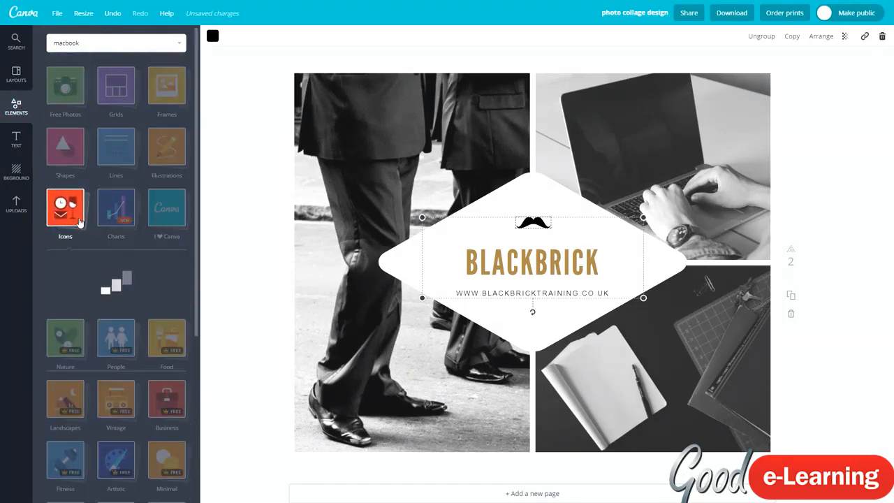
pyautogui.scroll(-1, 76, 220)
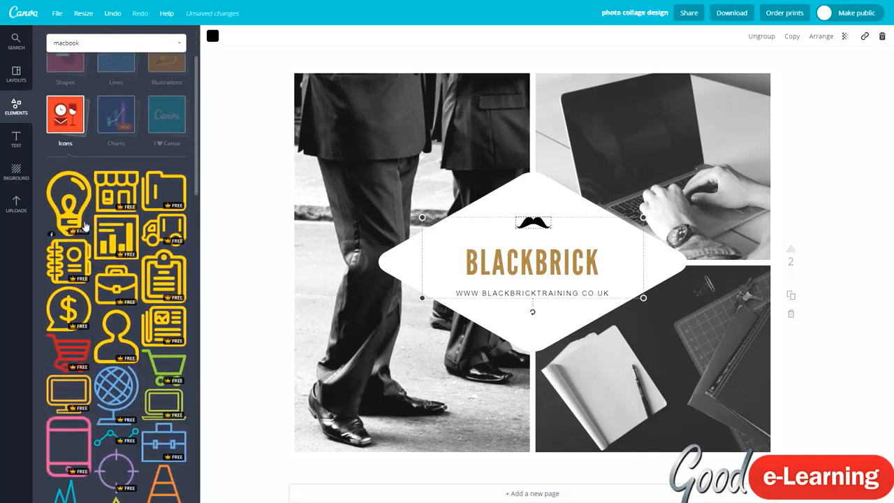
pyautogui.moveTo(66, 206); pyautogui.dragTo(553, 221)
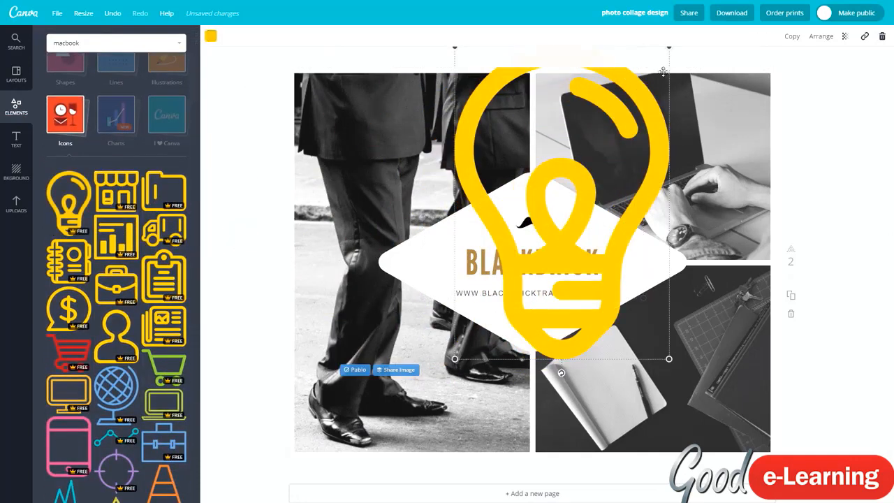
pyautogui.moveTo(669, 48); pyautogui.dragTo(510, 281)
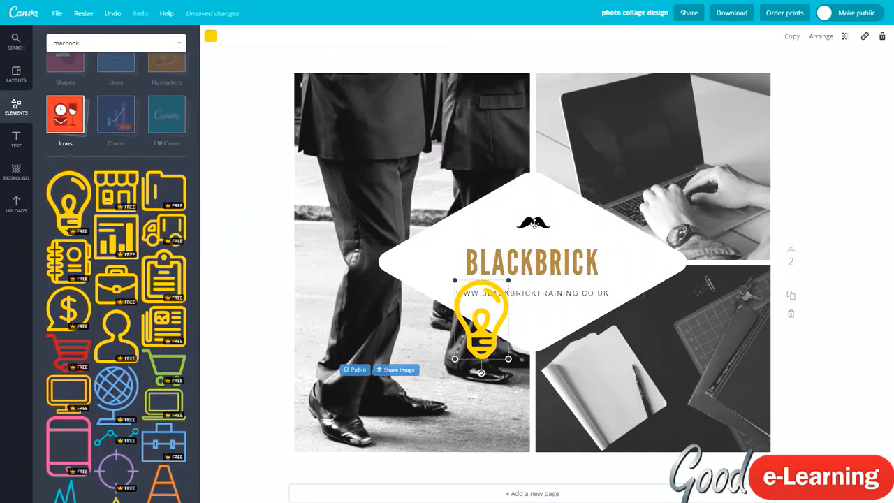
# Delete the moustache graphic and place the light bulb, scaled down further, centred above the BLACKBRICK heading.
pyautogui.click(534, 223)
pyautogui.click(497, 297)
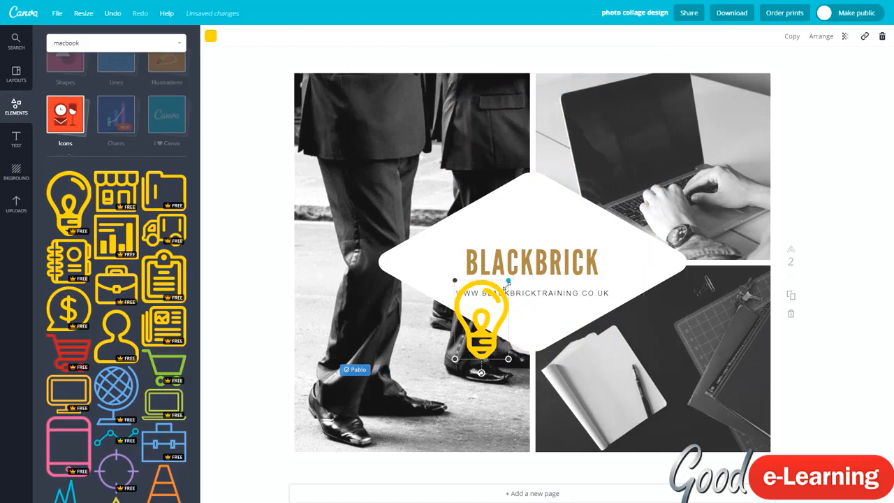
pyautogui.moveTo(507, 285); pyautogui.dragTo(524, 219)
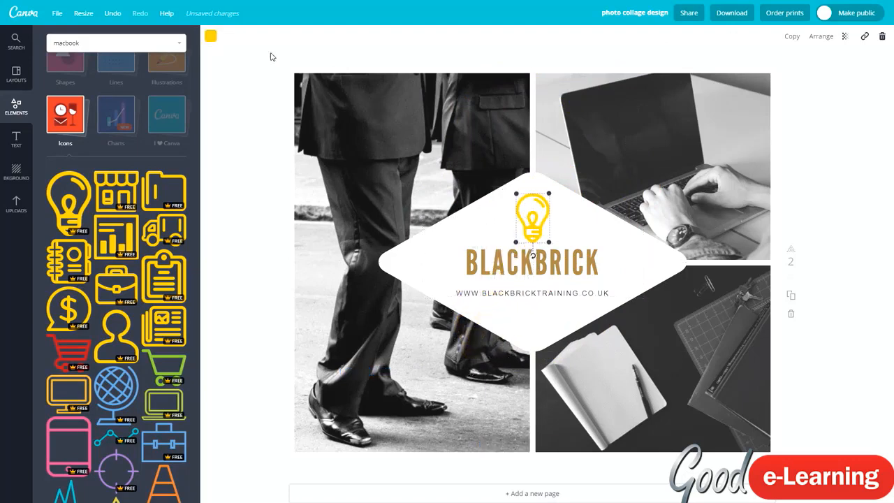
# Recolour the light bulb icon black and nudge it slightly upwards, away from the heading.
pyautogui.click(210, 36)
pyautogui.click(217, 183)
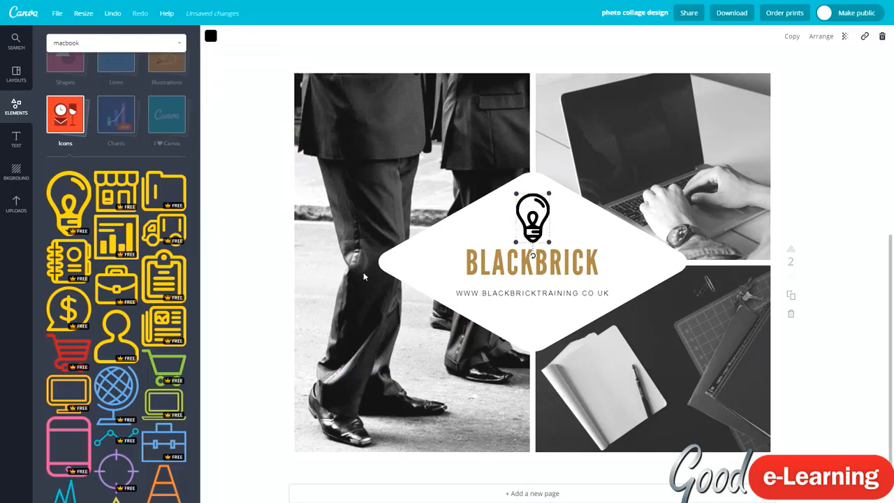
pyautogui.hotkey('shift', 'Up')
pyautogui.click(247, 309)
# Change the BLACKBRICK heading's text colour to the dark brown from the document colours.
pyautogui.click(535, 255)
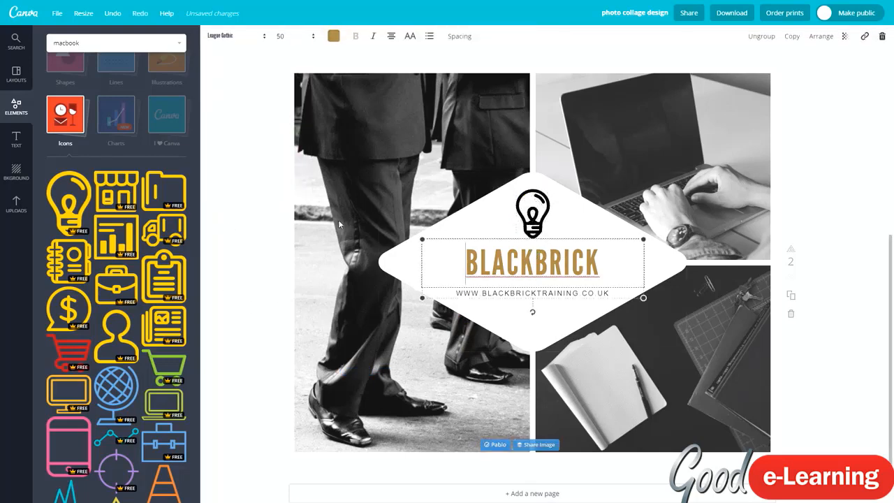
pyautogui.click(334, 36)
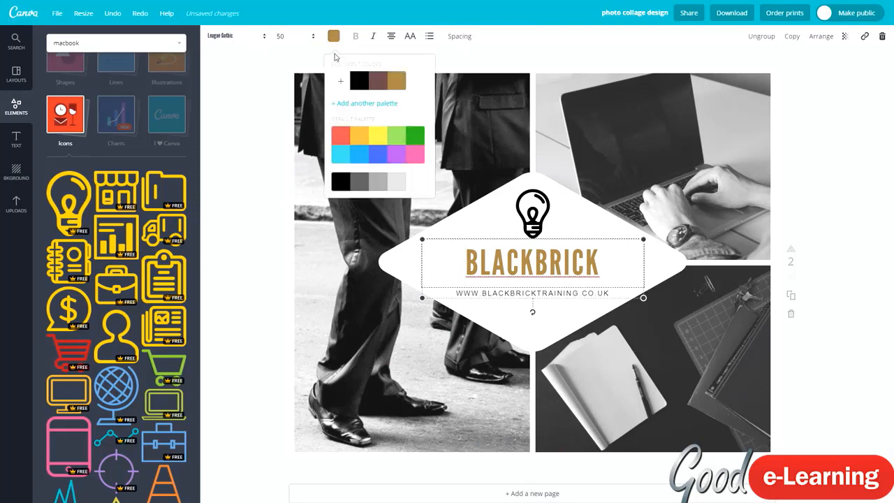
pyautogui.click(377, 81)
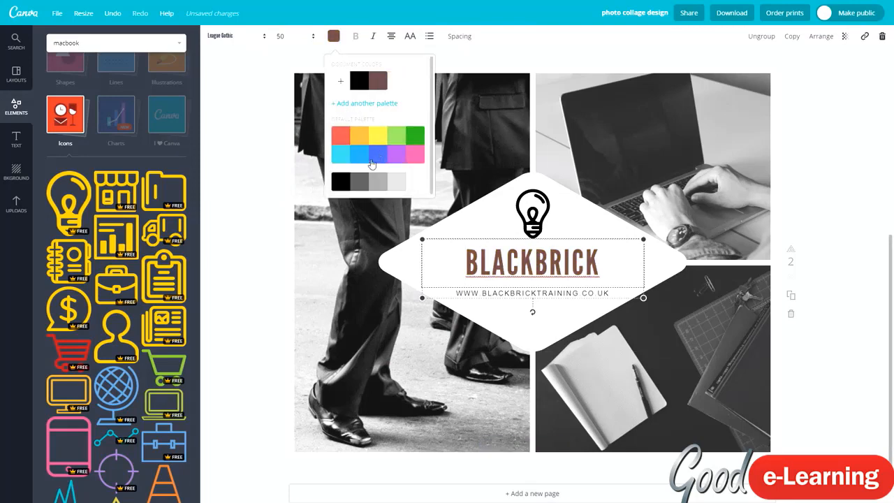
pyautogui.click(264, 176)
pyautogui.click(228, 226)
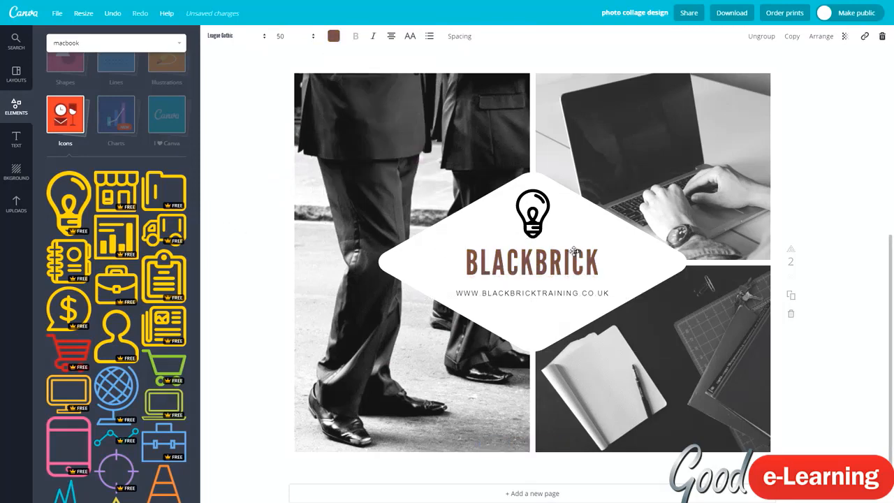
# Try dark green on the BLACKBRICK heading and return it to the document's dark brown.
pyautogui.click(553, 257)
pyautogui.click(334, 37)
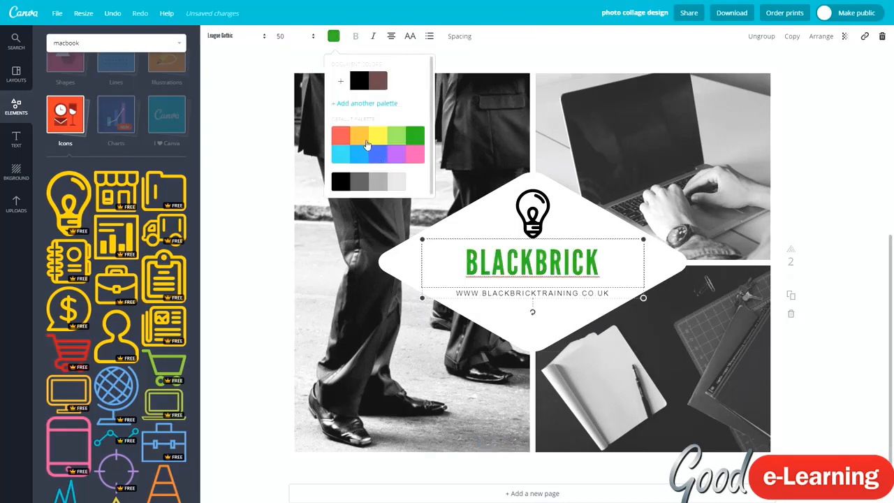
pyautogui.click(245, 241)
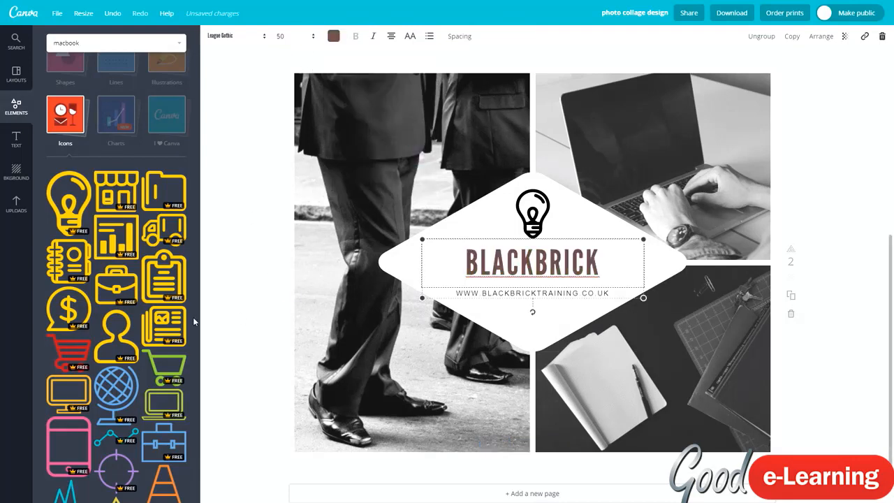
pyautogui.click(195, 320)
pyautogui.click(259, 269)
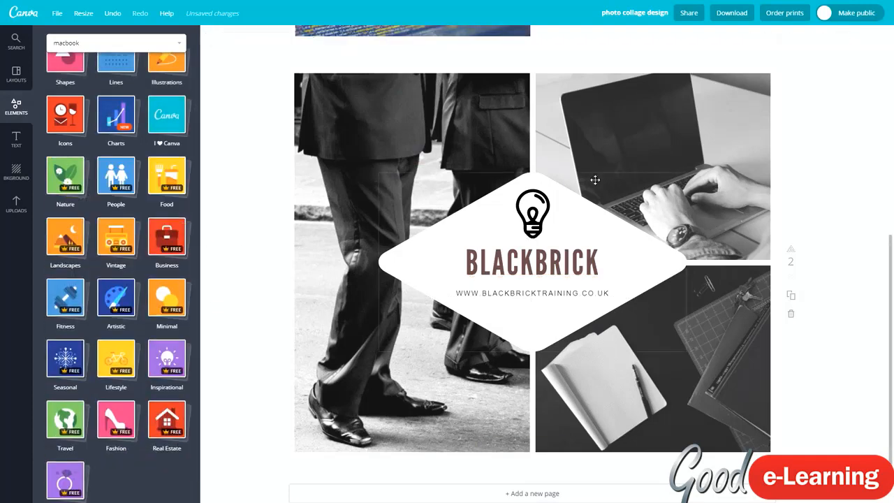
# Look through the filter presets for the photo of suited legs in the collage.
pyautogui.click(341, 148)
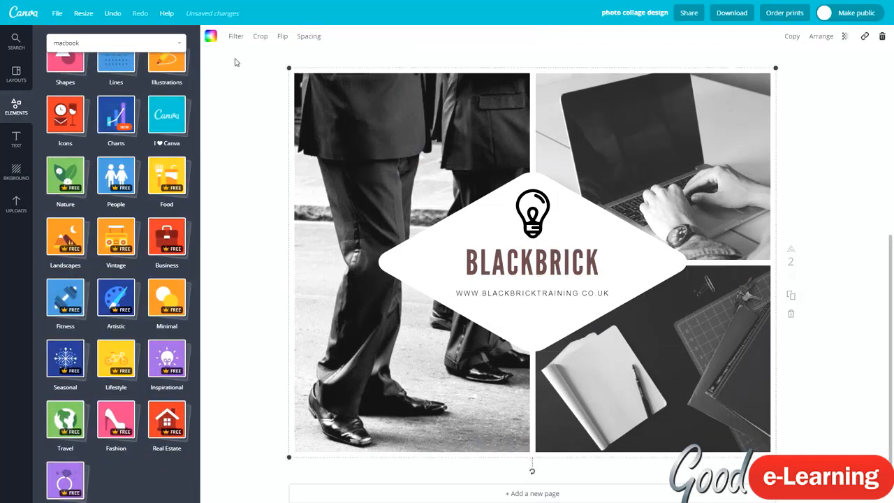
pyautogui.click(235, 38)
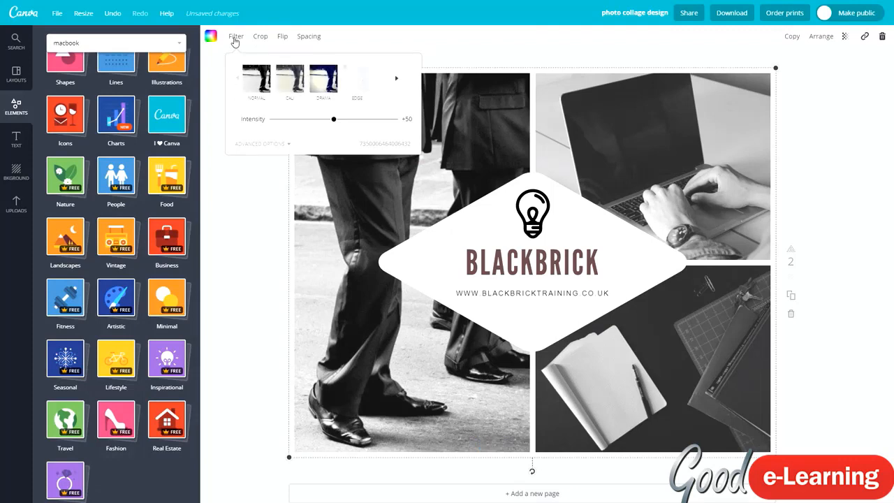
pyautogui.click(410, 78)
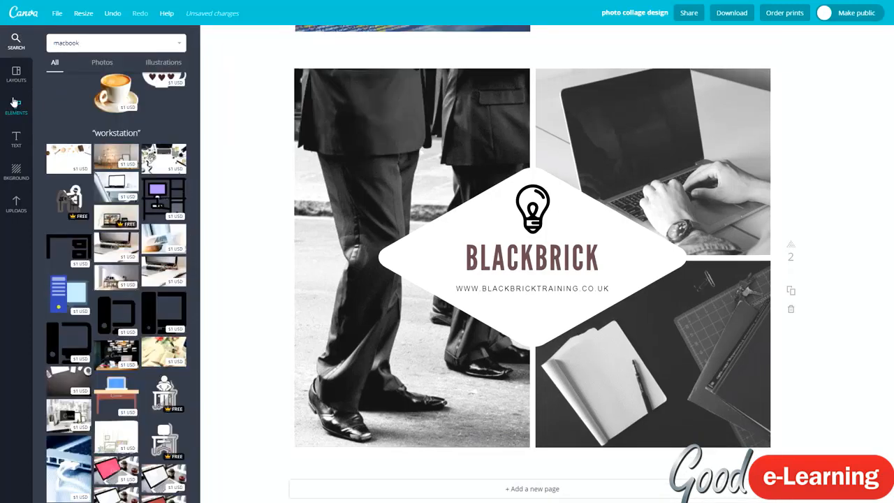
# Replace the notebook photo in the collage's lower-right cell with the free typewriter photo.
pyautogui.click(16, 106)
pyautogui.scroll(3, 65, 112)
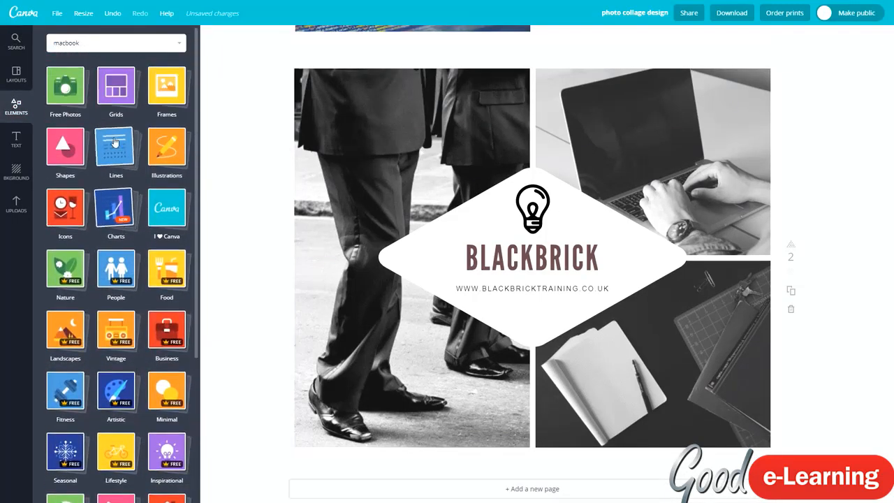
pyautogui.click(63, 94)
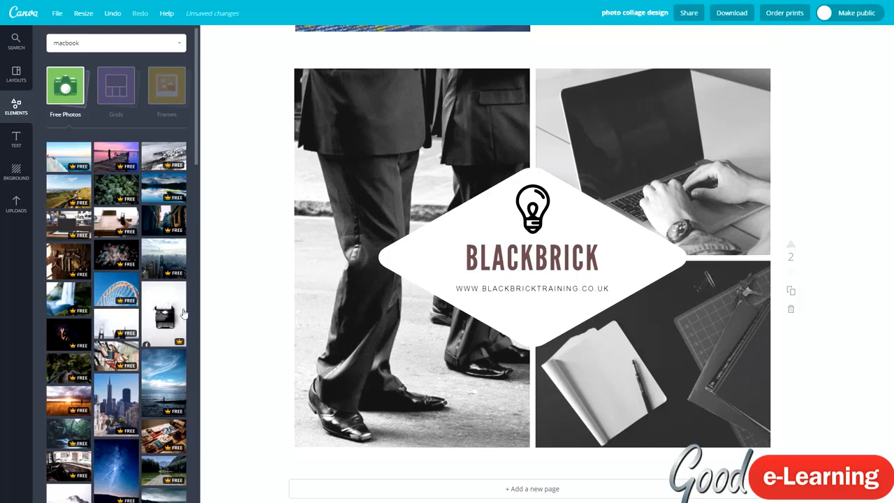
pyautogui.moveTo(163, 304); pyautogui.dragTo(551, 351)
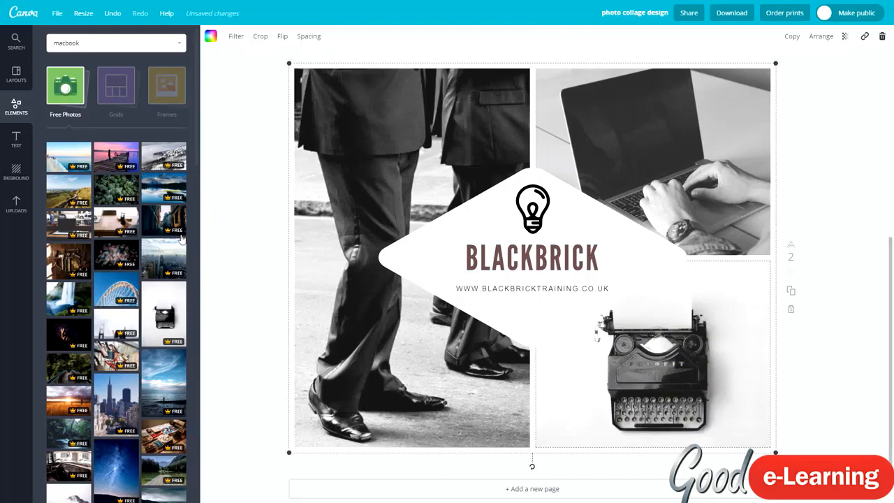
# Try the wooden table photo in the collage's tall left cell and replace it with the free photo of a T-shirt and pennant on a desk.
pyautogui.moveTo(115, 222); pyautogui.dragTo(403, 222)
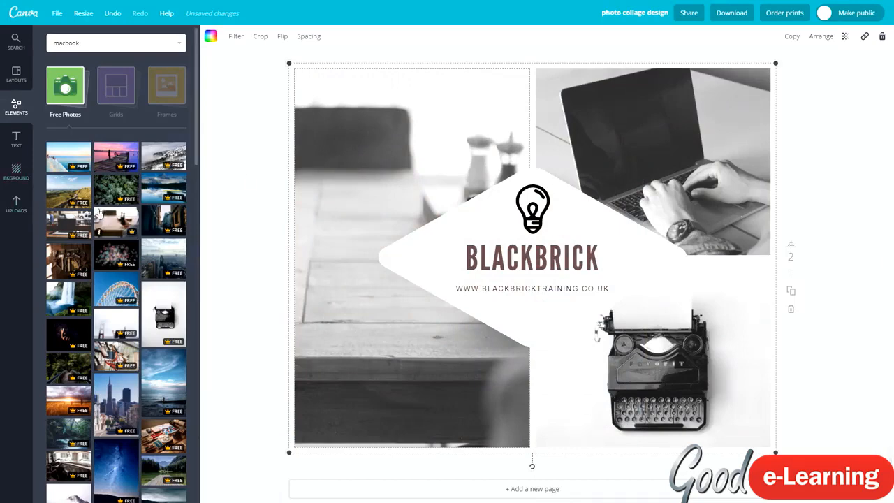
pyautogui.scroll(-3, 148, 366)
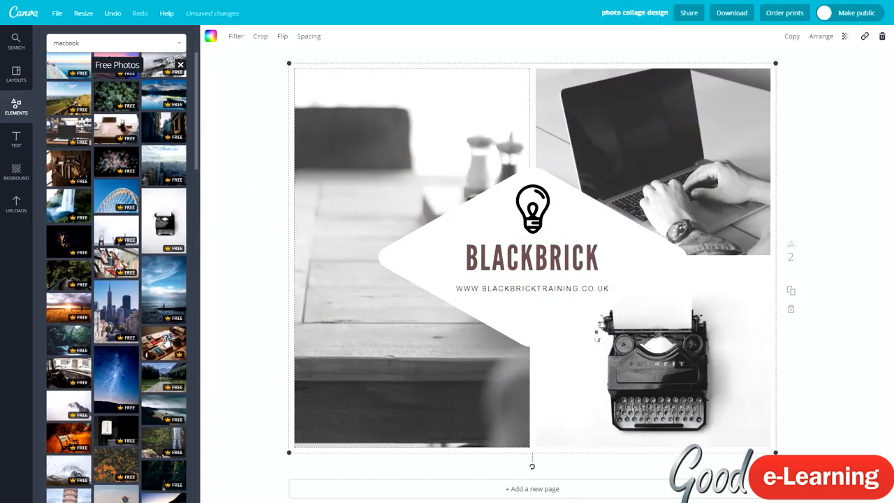
pyautogui.moveTo(166, 341); pyautogui.dragTo(301, 275)
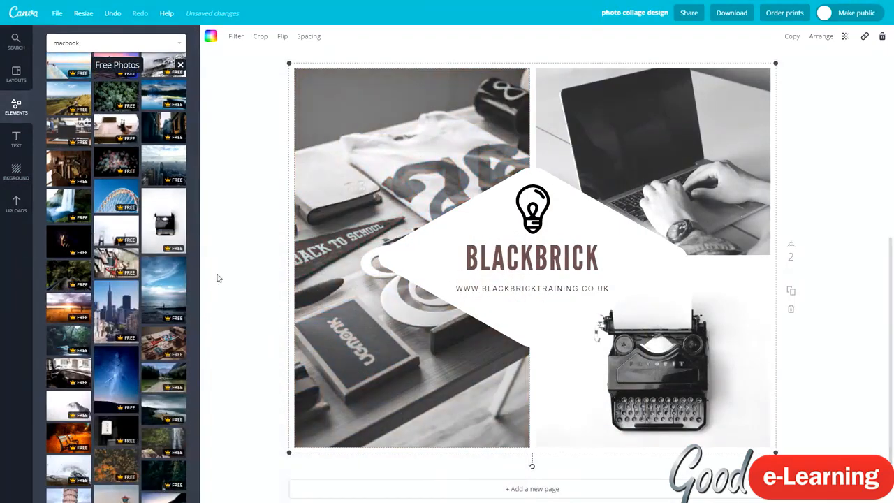
pyautogui.click(259, 230)
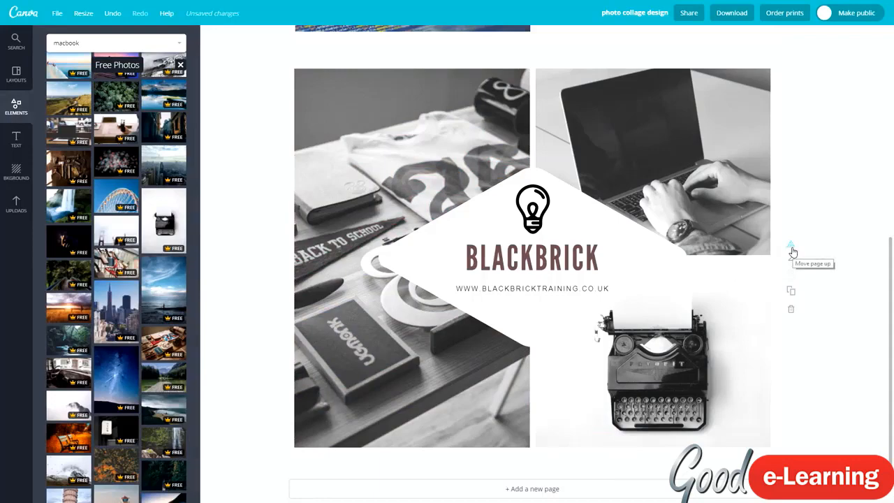
# Move the diamond collage page up to become page 1 and look through the filter presets for its left photo.
pyautogui.click(792, 250)
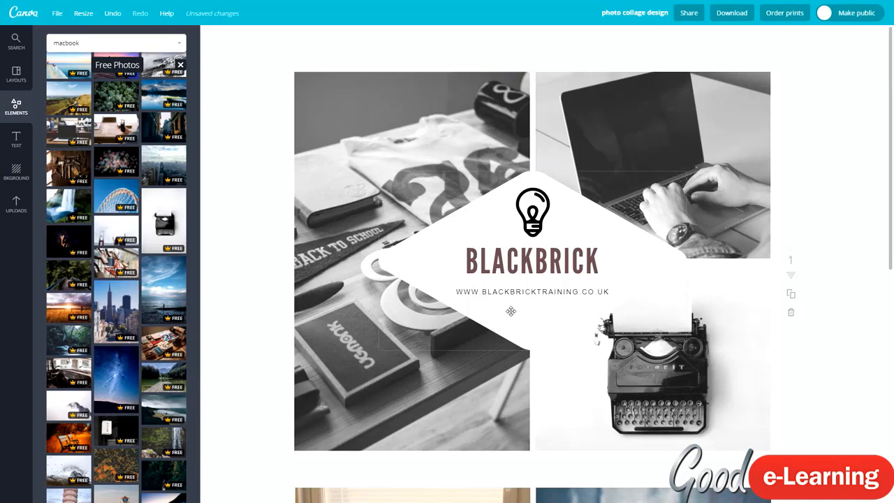
pyautogui.click(371, 156)
pyautogui.click(236, 37)
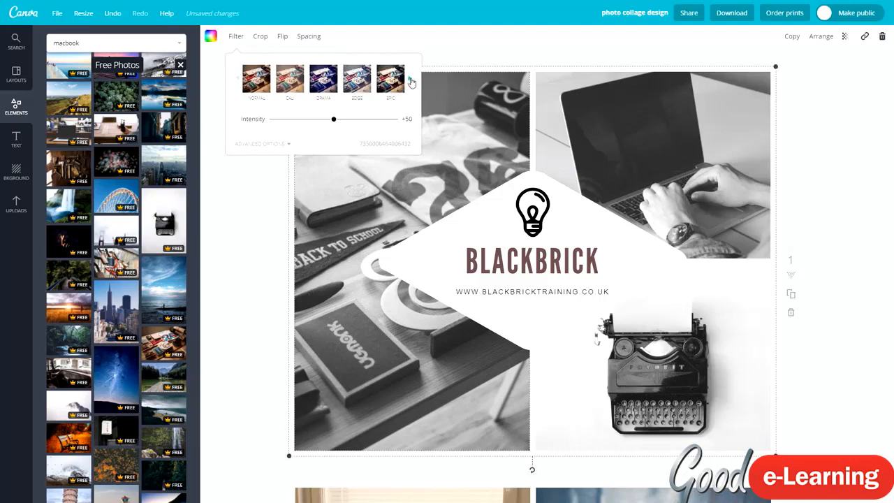
pyautogui.click(411, 81)
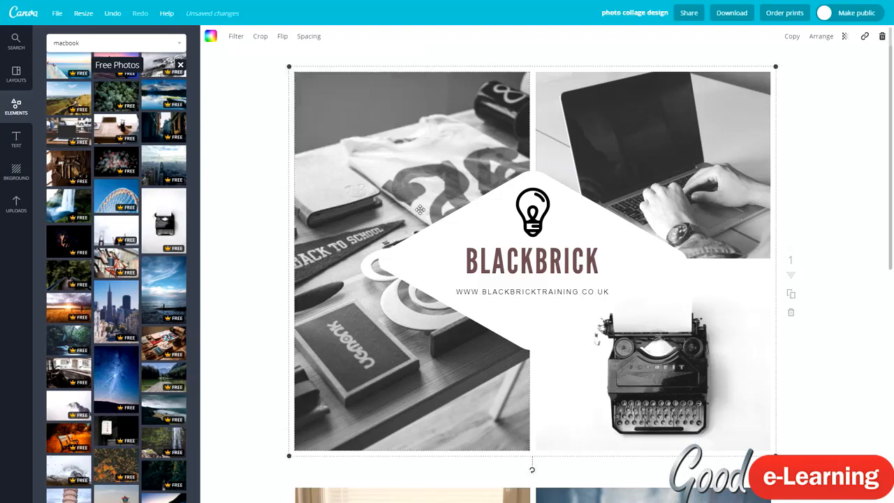
# Review both collage pages, comparing the diamond layout on page 1 with the four-cell layout on page 2.
pyautogui.scroll(-1, 535, 228)
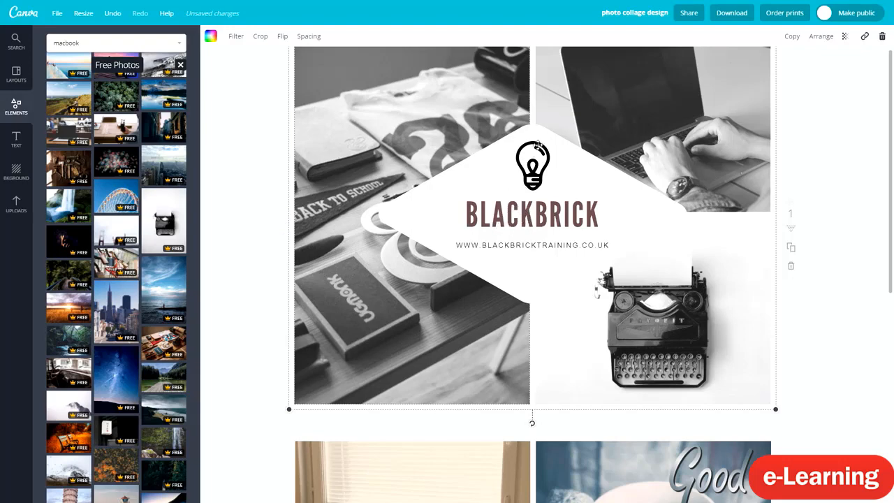
pyautogui.click(249, 220)
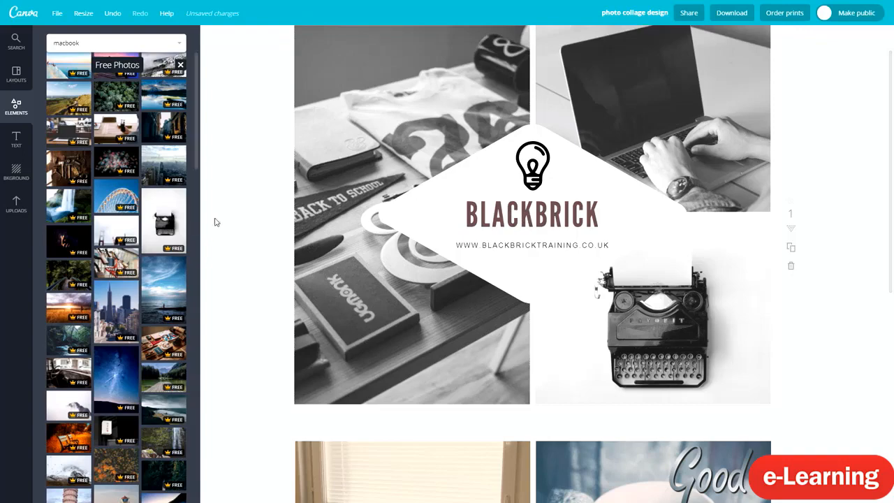
pyautogui.scroll(-3, 305, 312)
pyautogui.scroll(-2, 305, 312)
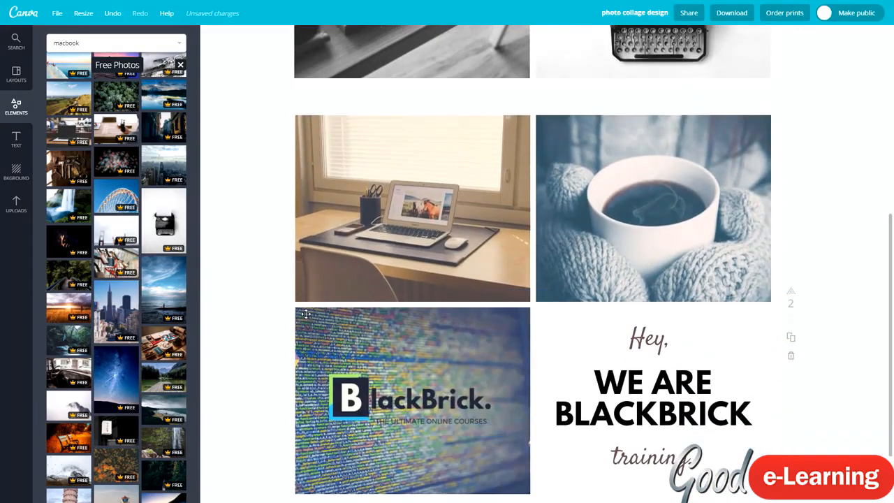
pyautogui.scroll(-1, 448, 191)
pyautogui.scroll(6, 235, 269)
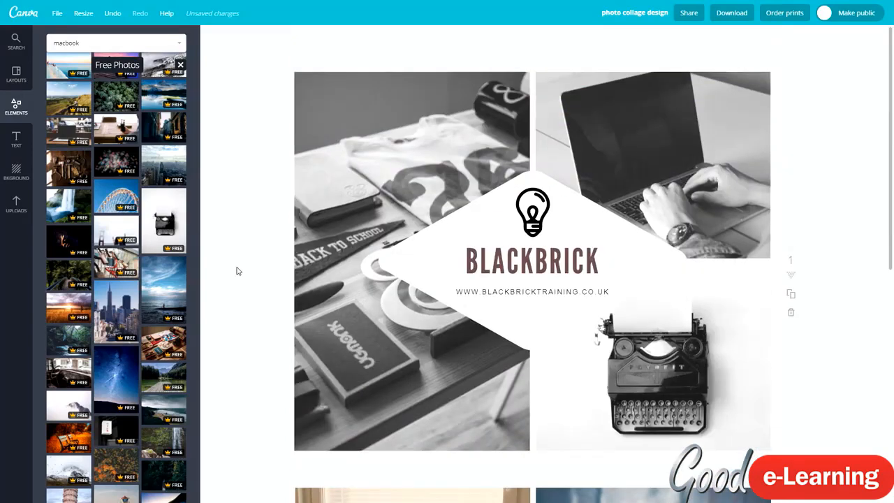
pyautogui.scroll(-7, 273, 289)
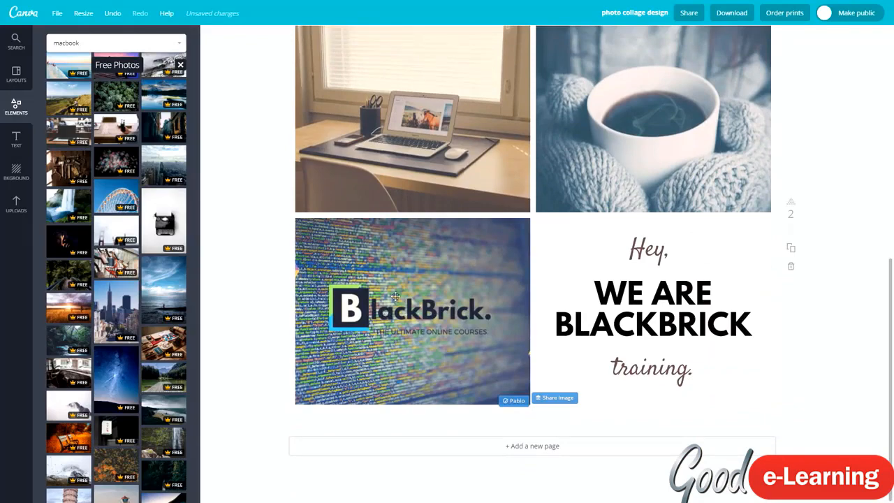
pyautogui.scroll(7, 254, 205)
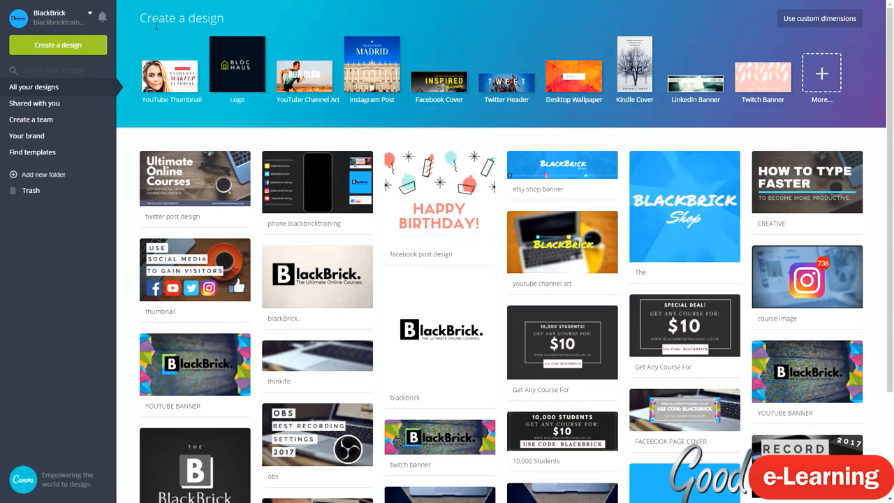
# Expand the full list of design types on the Canva home page and browse through it.
pyautogui.moveTo(157, 23); pyautogui.dragTo(272, 31)
pyautogui.click(824, 99)
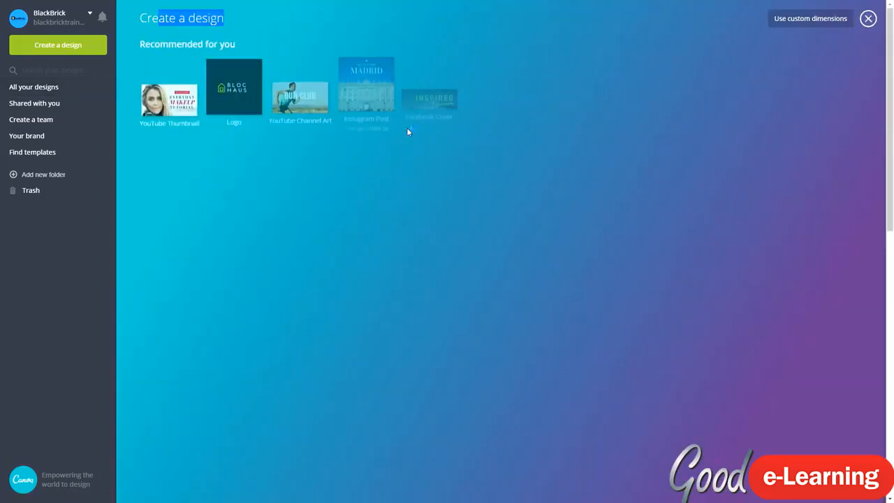
pyautogui.scroll(-6, 325, 304)
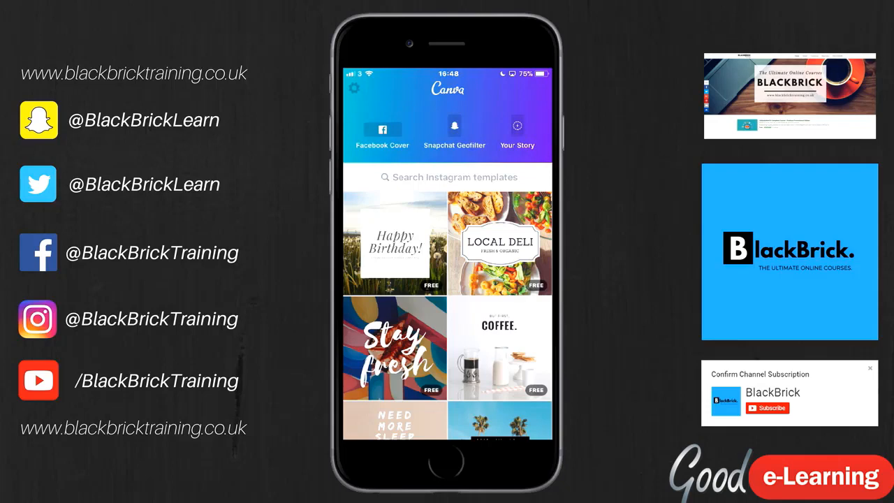
# Switch to the Canva mobile app, show the Snapchat Geofilter templates and look at the further design types.
pyautogui.click(453, 131)
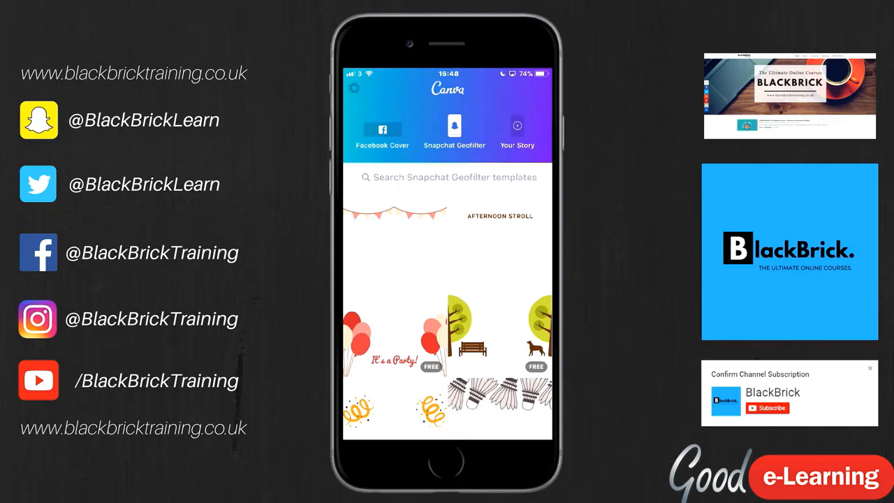
pyautogui.hscroll(2, 447, 131)
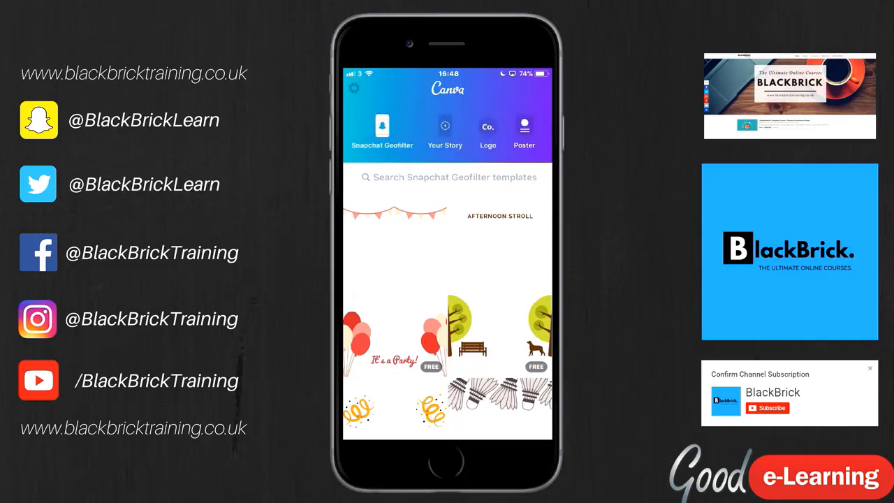